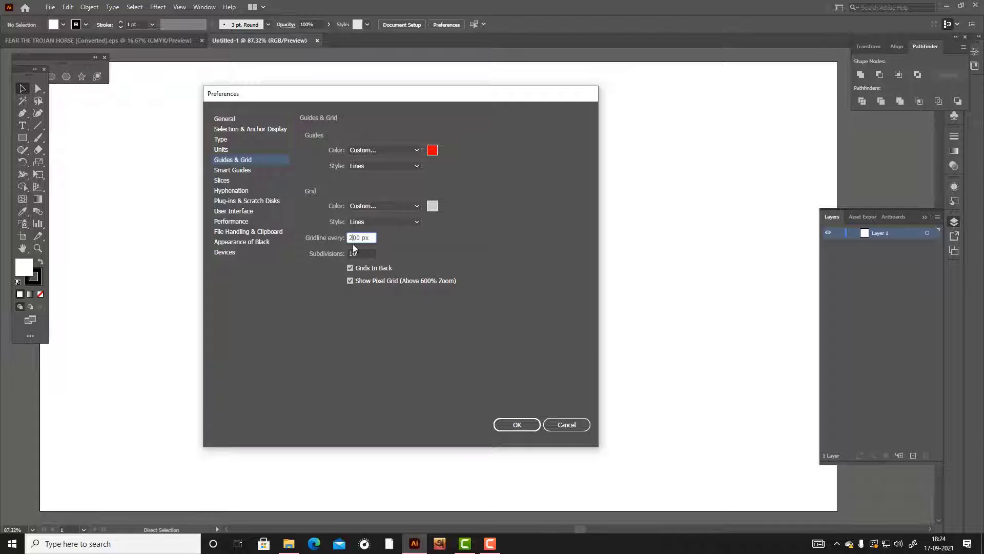
Step: Set the gridline spacing to 100 px, edit the grid subdivisions value, and show the grid on the artboard
key(BackSpace)
text(1)
double_click(353, 253)
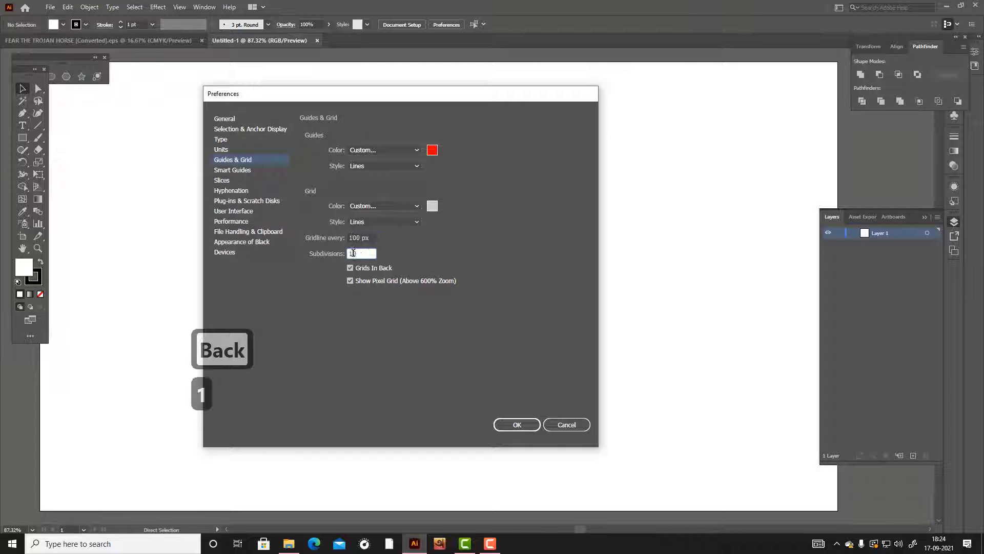
key(BackSpace)
key(BackSpace)
key(BackSpace)
key(BackSpace)
key(BackSpace)
click(516, 426)
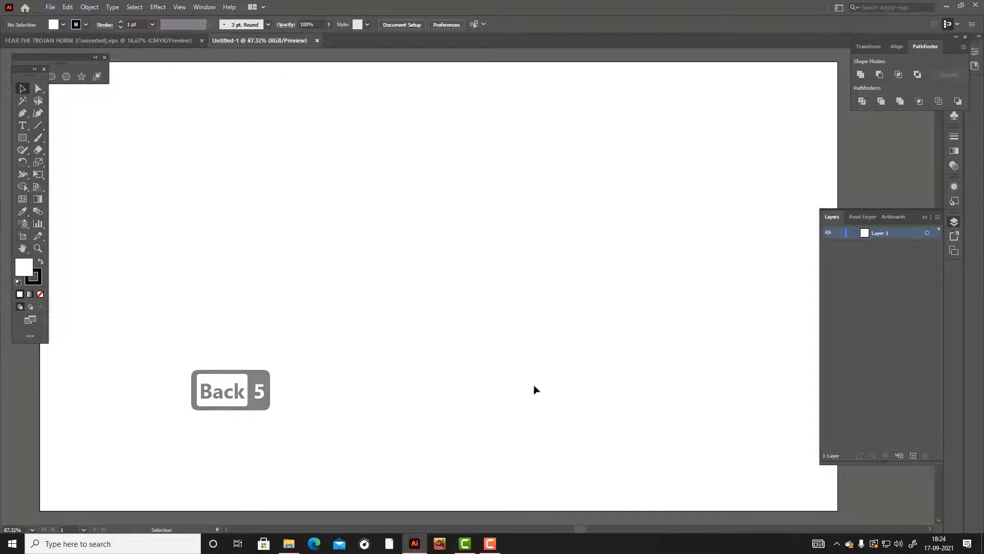
key(ctrl+apostrophe)
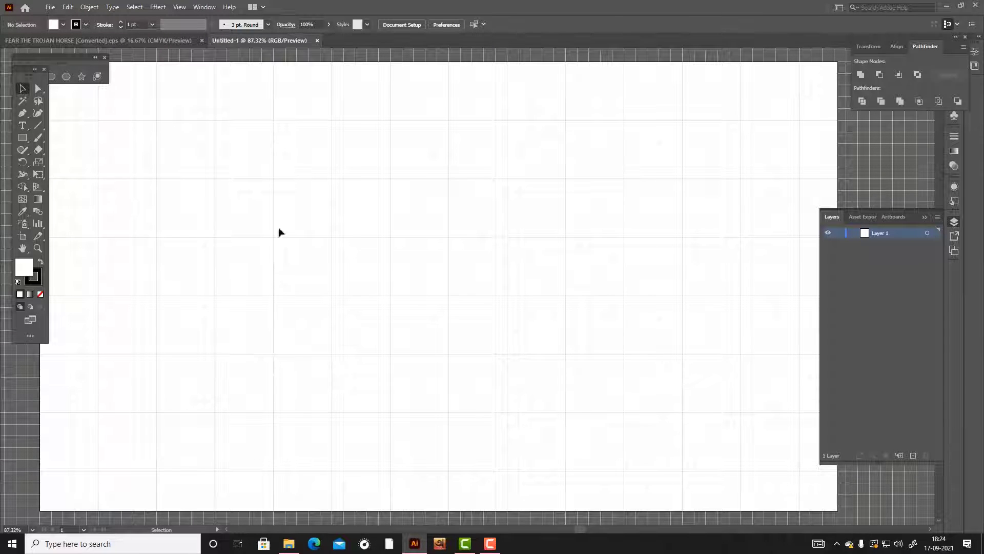
Step: Draw a circle about 132 px across in the artboard's lower middle, with no fill and a 4 pt black stroke
right_click(22, 137)
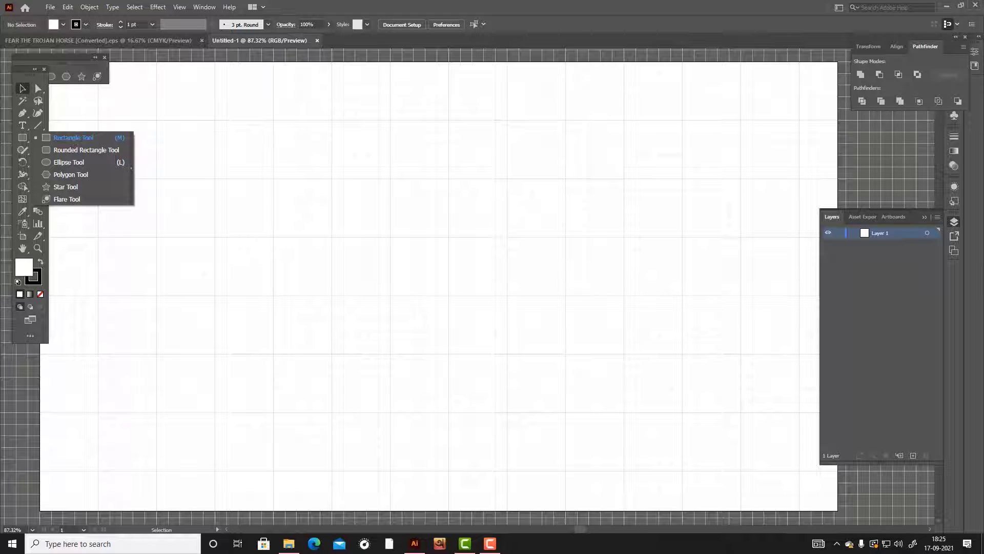
click(56, 162)
drag(537, 327, 576, 353)
click(42, 295)
click(38, 282)
scroll(143, 24, up, 3)
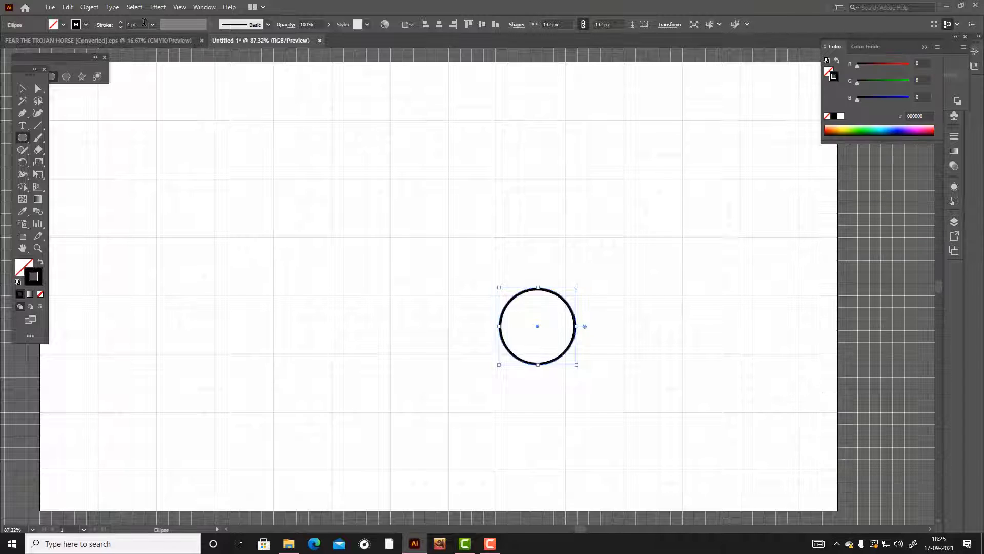
Step: Give the circle's stroke round caps and corners, enlarge the circle to two grid cells wide, and set its stroke to 19 pt
click(108, 26)
click(51, 64)
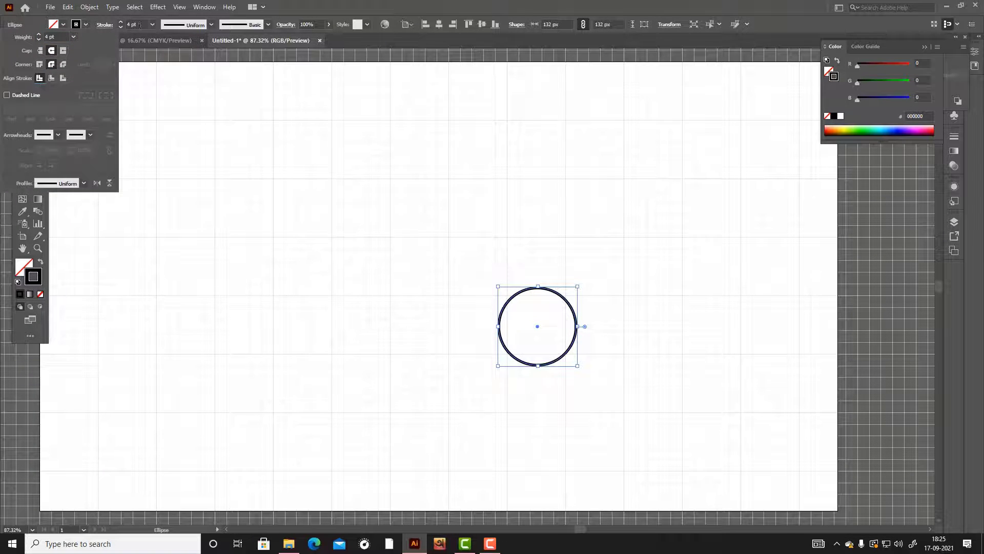
scroll(139, 24, up, 3)
click(22, 88)
mouse_move(567, 302)
mouse_down()
mouse_move(583, 336)
mouse_move(621, 281)
mouse_up()
scroll(136, 25, up, 12)
click(595, 171)
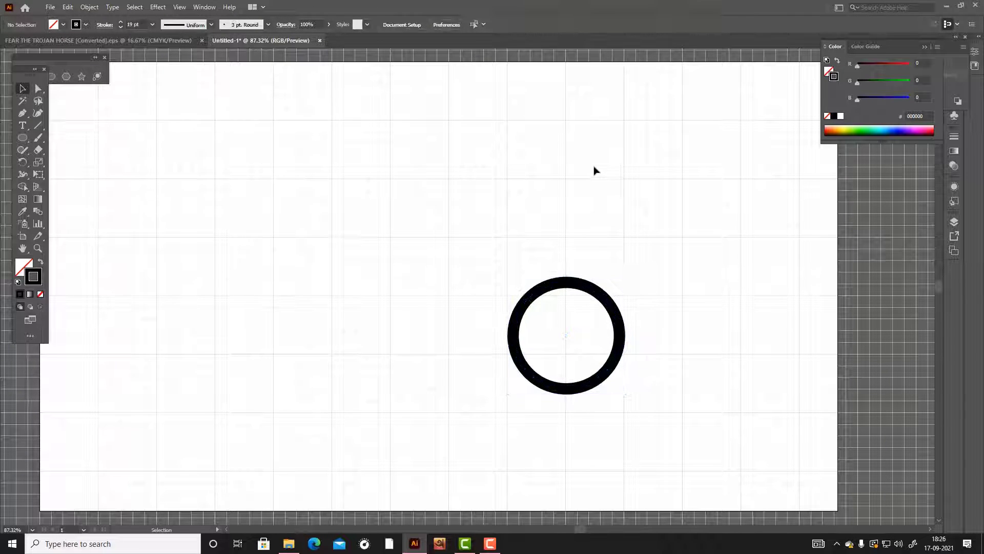
Step: Duplicate the circle in place and scale the copy down about its centre into a thinner concentric inner ring
click(605, 296)
key(ctrl+c)
key(ctrl+f)
mouse_move(624, 279)
mouse_down()
mouse_move(610, 303)
mouse_move(619, 298)
mouse_up()
click(646, 281)
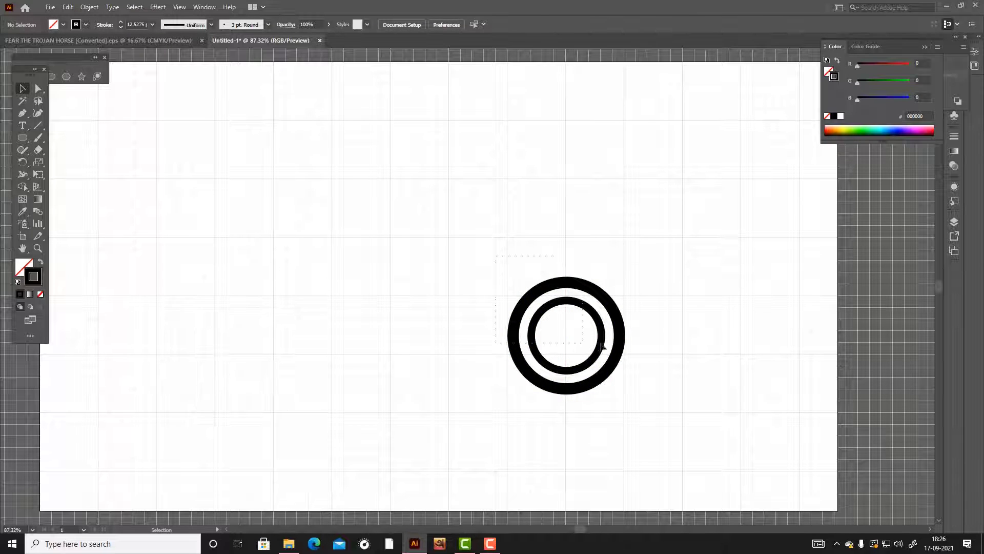
Step: Select both rings of the wheel and move them down slightly
drag(601, 343, 601, 345)
drag(601, 345, 601, 366)
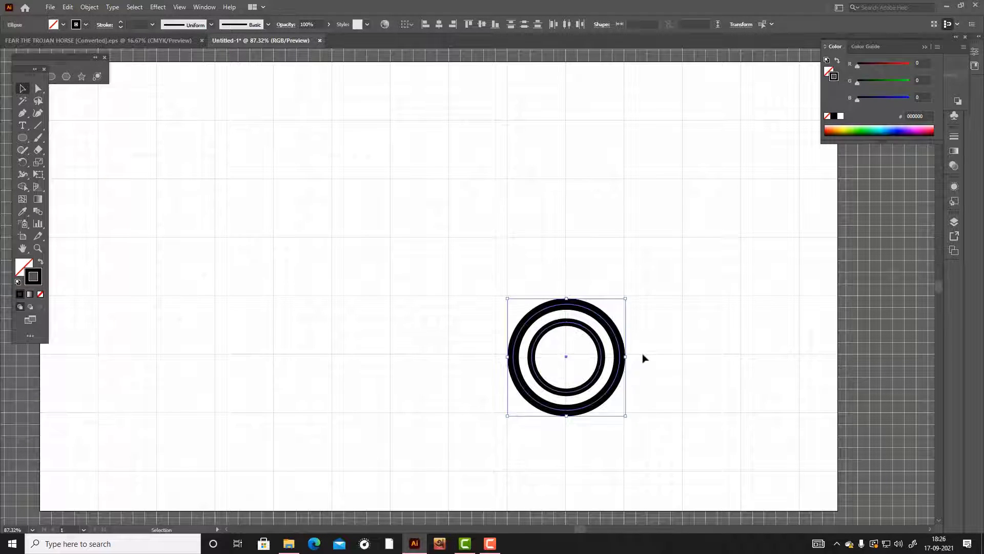
click(645, 358)
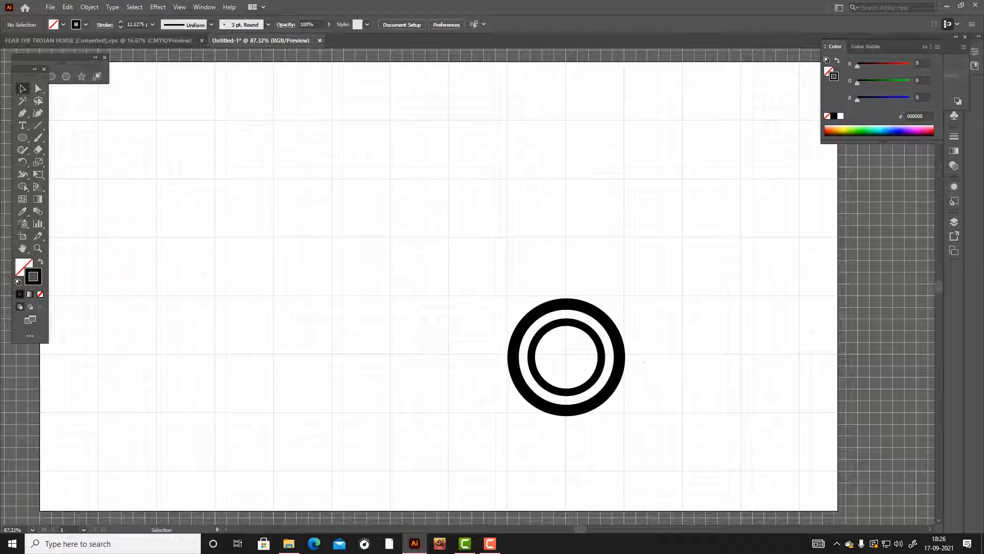
Step: Place a copy of the two-ring wheel at the artboard's right edge, leaving the original wheel in place
click(514, 349)
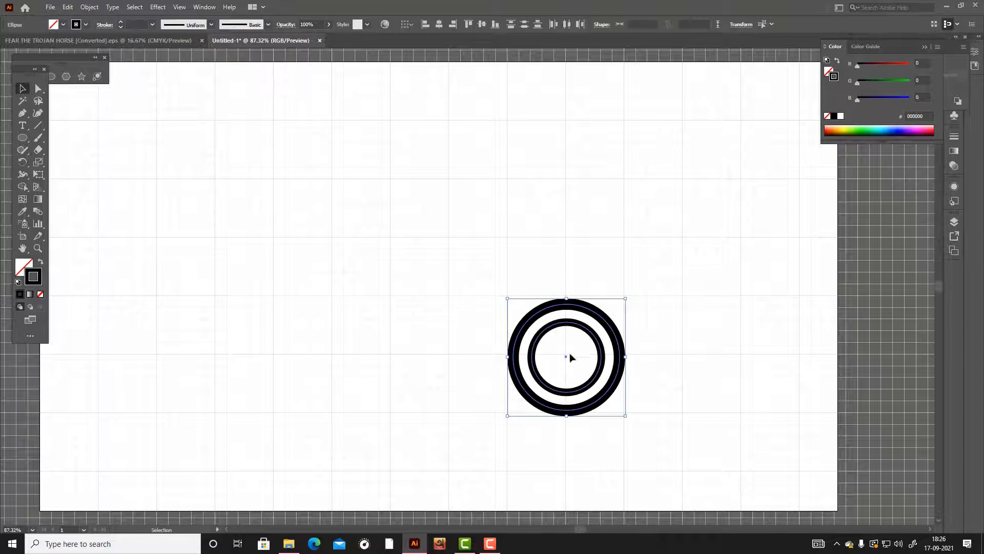
drag(649, 309, 824, 375)
click(723, 311)
drag(667, 344, 561, 391)
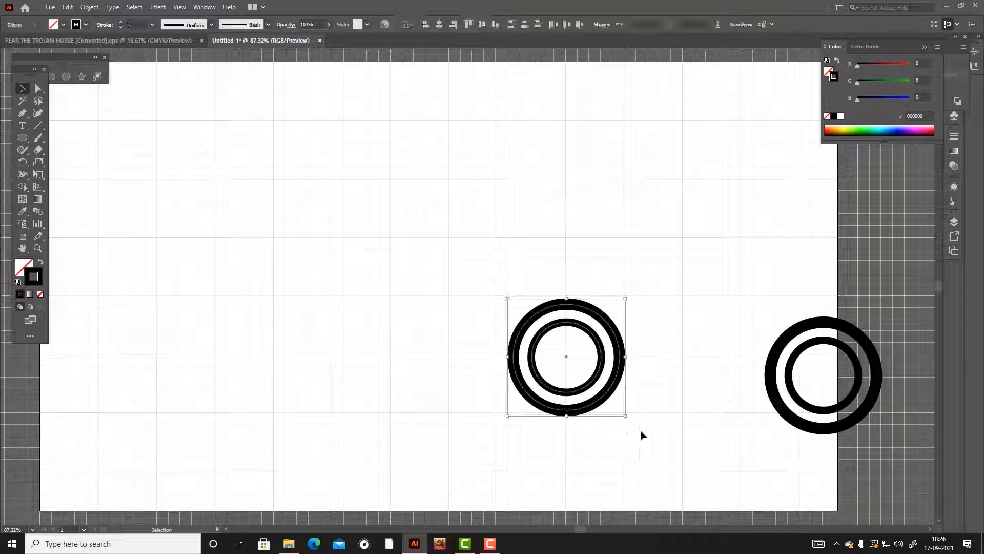
drag(642, 434, 574, 379)
click(732, 467)
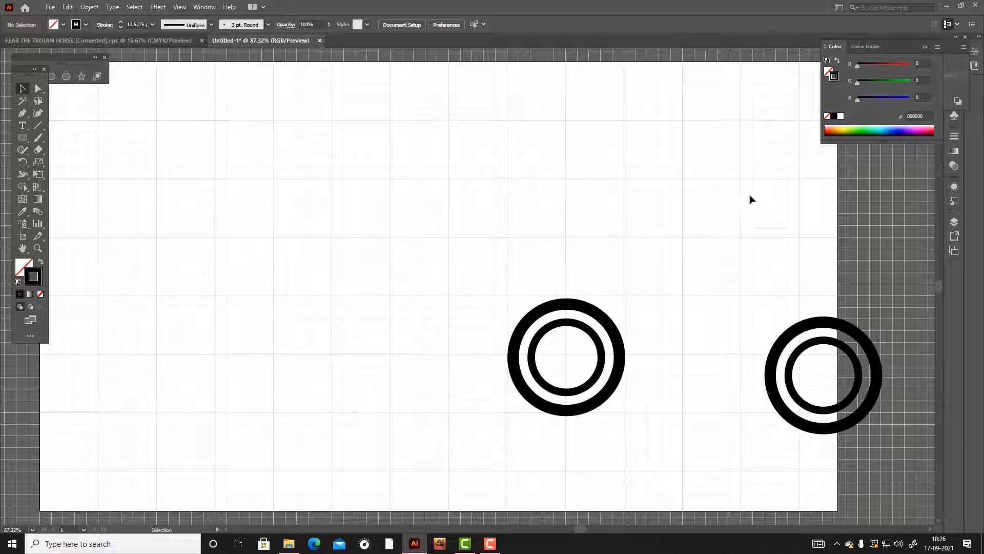
Step: Draw an open fender arc over the left wheel with the Pen tool and smooth its curve
key(p)
click(500, 325)
drag(581, 279, 640, 285)
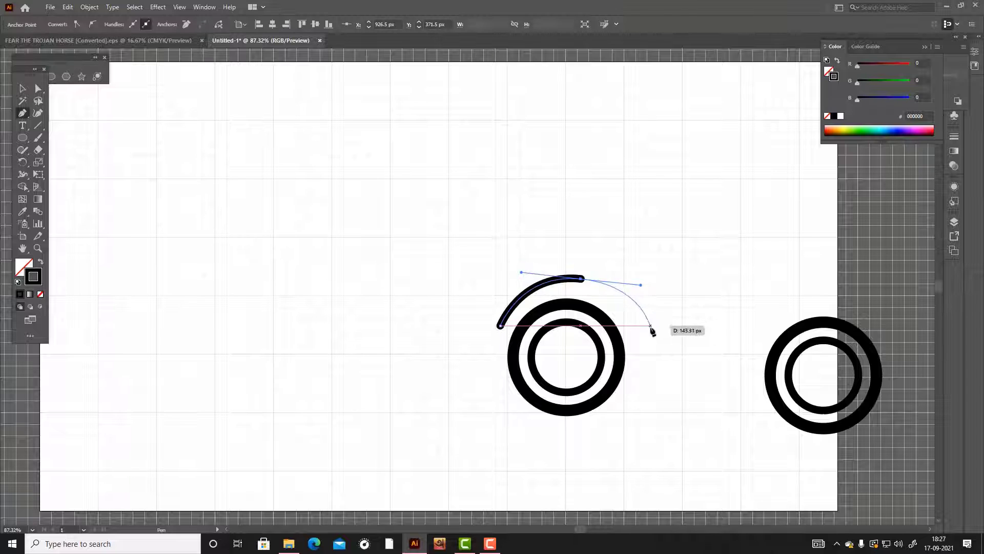
click(648, 322)
click(38, 113)
drag(582, 279, 592, 282)
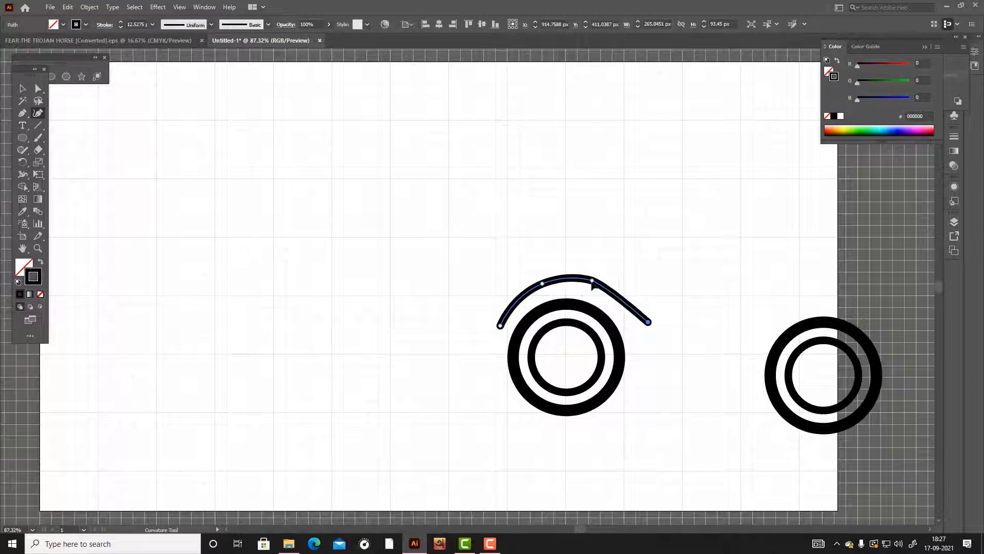
drag(22, 149, 77, 170)
click(22, 88)
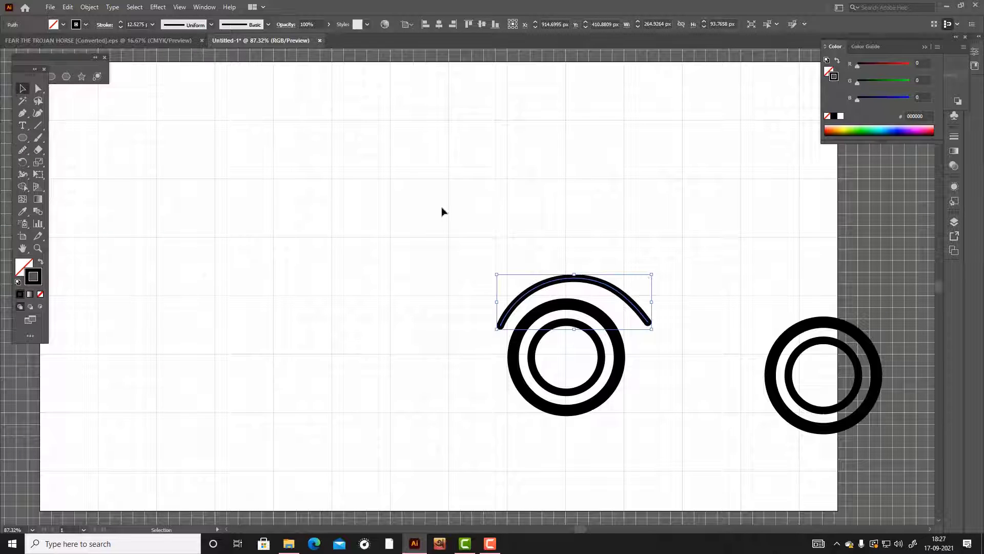
Step: Narrow the fender arc to about 242 px and reshape its curve into a slightly higher peak
mouse_move(655, 274)
mouse_down()
mouse_move(606, 295)
mouse_move(601, 284)
mouse_up()
click(658, 270)
click(38, 113)
click(22, 88)
click(447, 214)
click(539, 284)
click(38, 112)
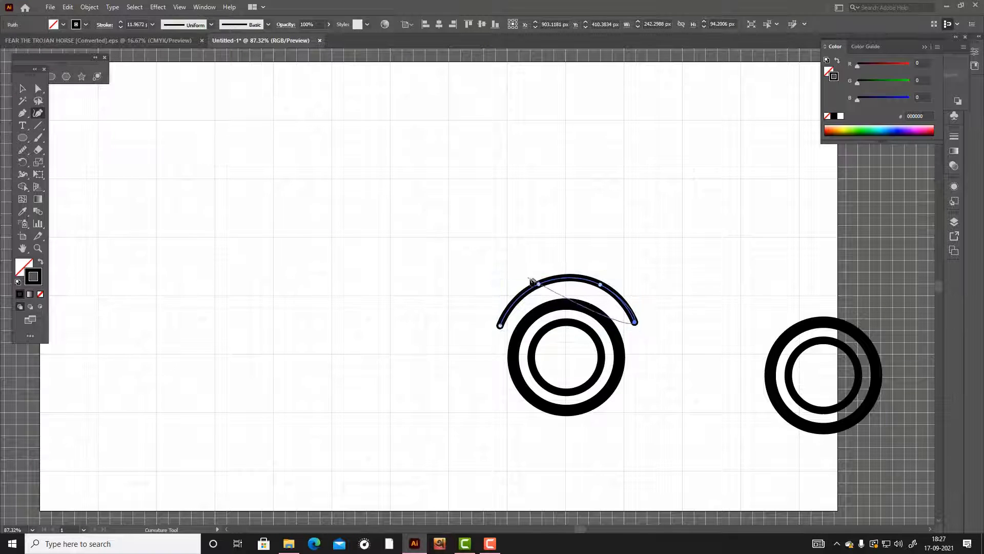
click(22, 88)
click(424, 192)
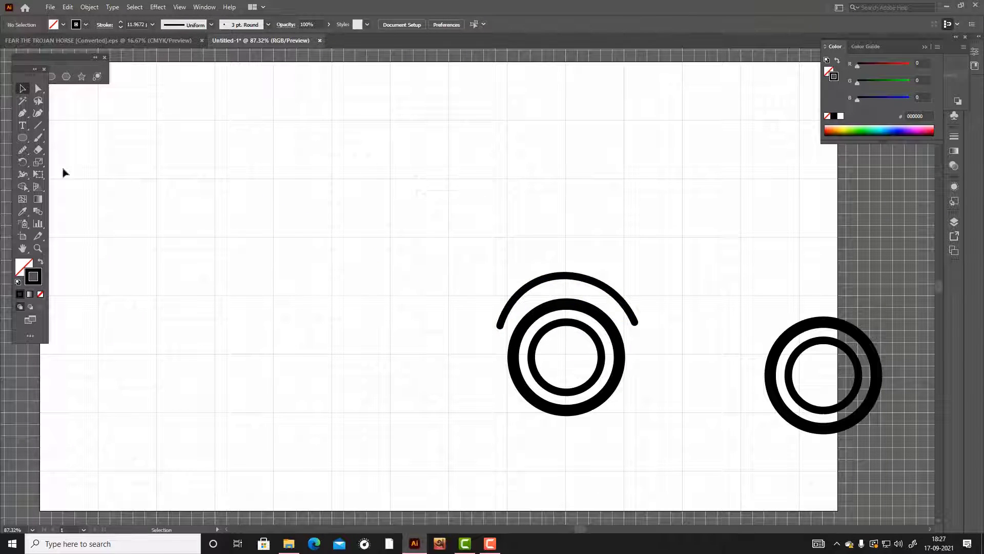
Step: Move the fender arc slightly down and left so it sits centred over the wheel
drag(582, 287, 604, 291)
click(642, 266)
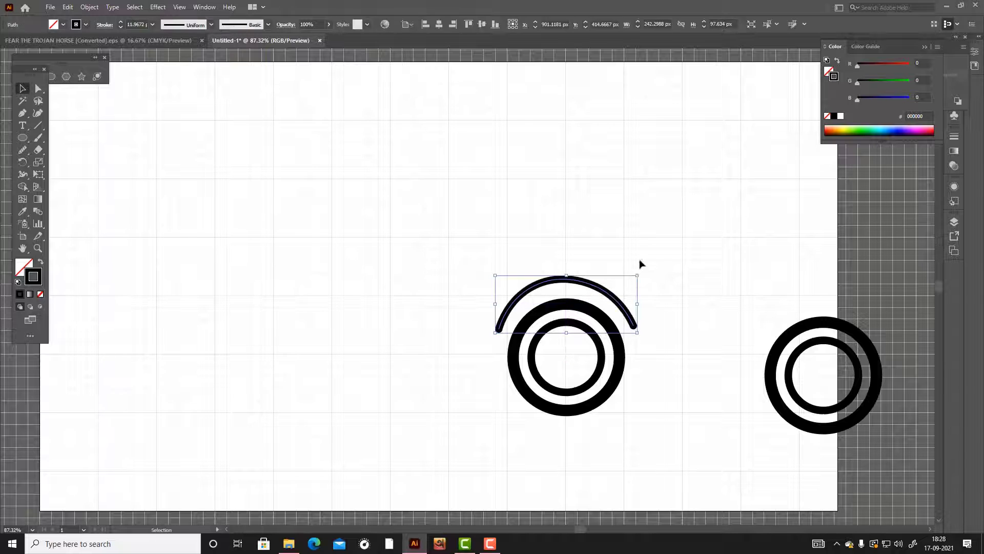
click(642, 264)
Step: Extend the fender arc from its right end with a curved nose and a front shield line rising to the upper left
click(23, 113)
click(635, 326)
drag(609, 248, 582, 232)
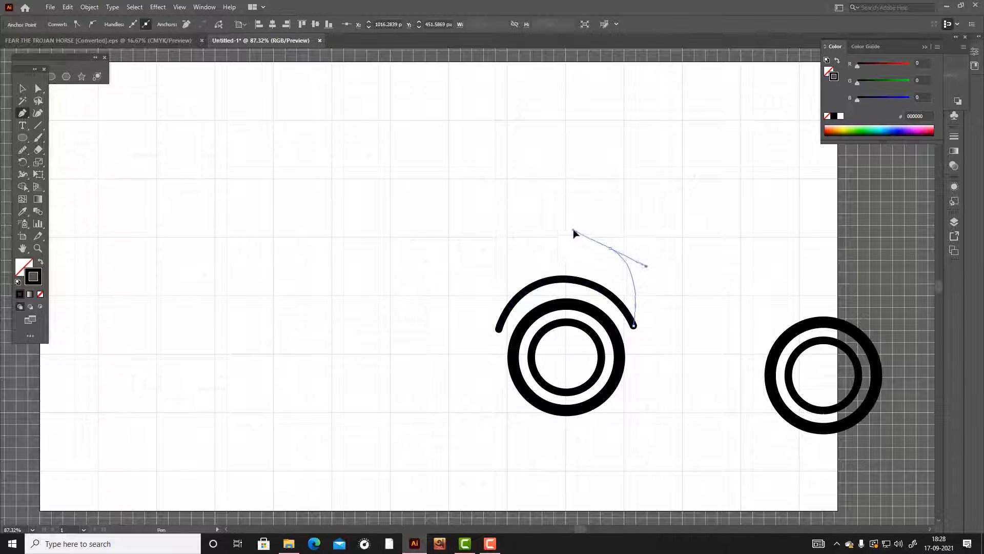
scroll(536, 251, up, 2)
click(531, 290)
drag(472, 219, 427, 193)
click(399, 174)
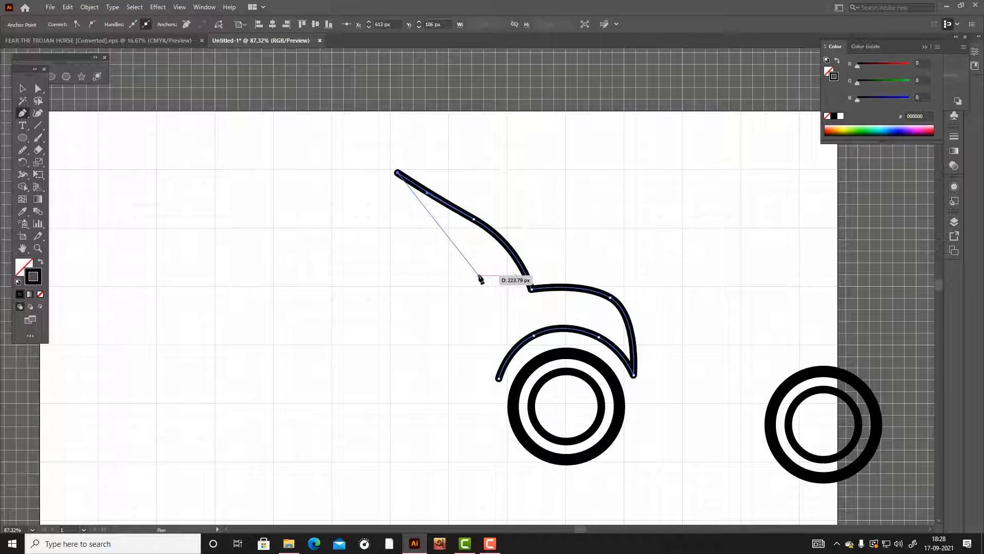
Step: Delete the whole fender and front shield path
click(23, 88)
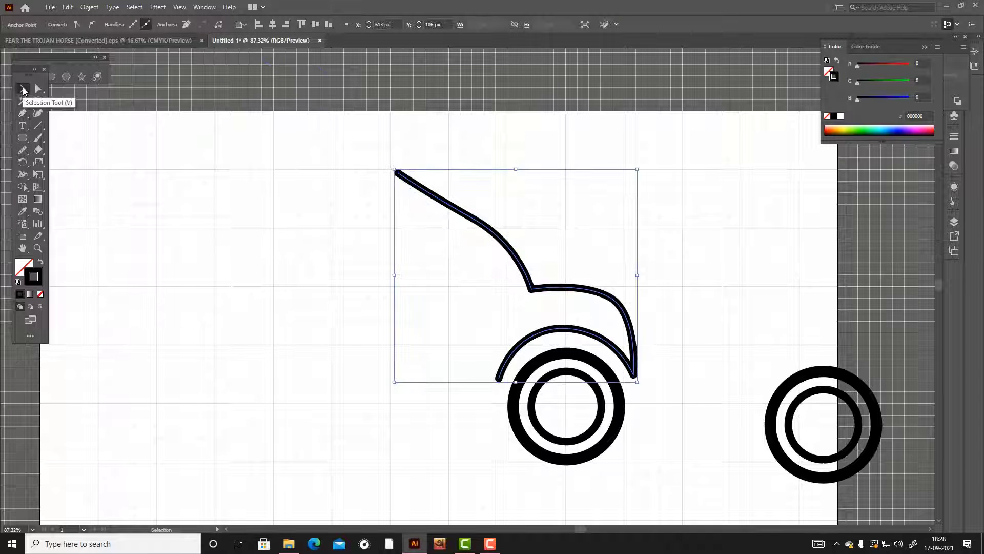
key(Delete)
key(Delete)
Step: Draw the scooter body's straight segments: a bottom edge about 290 px long, the slanted front shield, and its short top edge
click(22, 112)
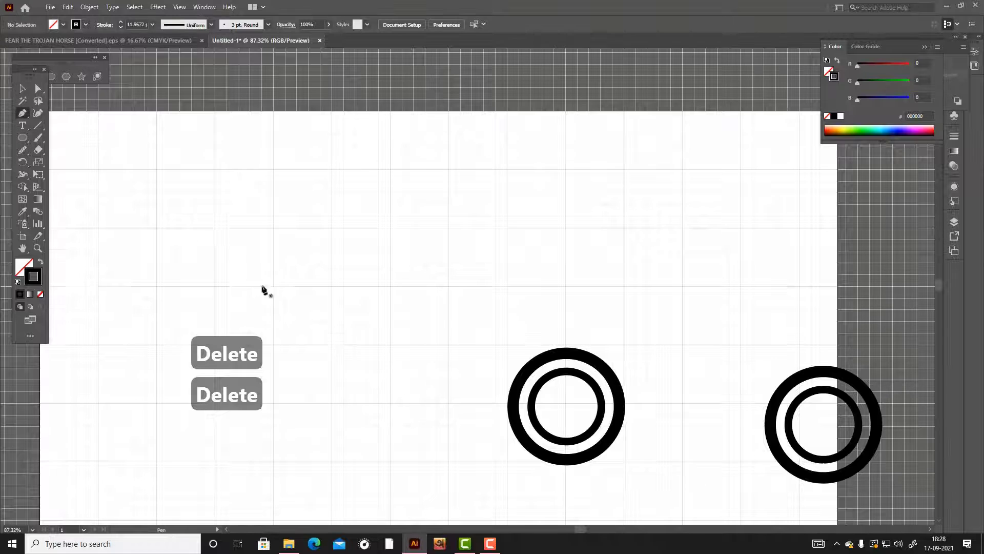
scroll(287, 343, down, 1)
click(317, 400)
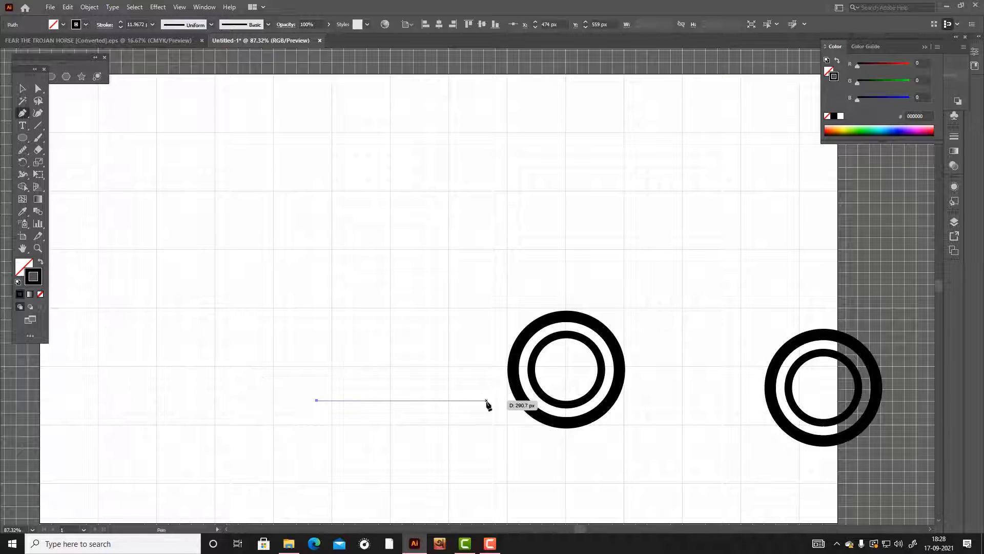
click(487, 401)
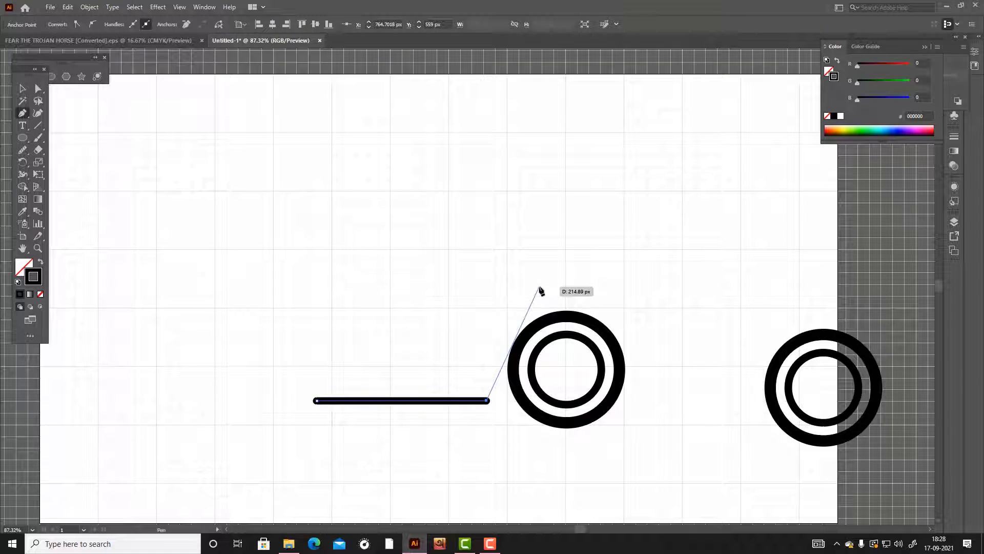
click(577, 288)
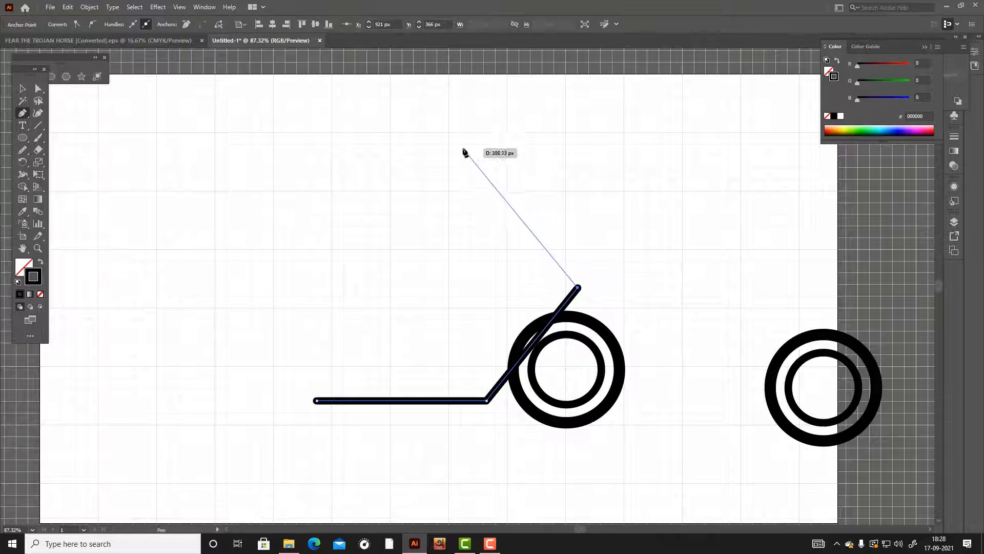
click(461, 132)
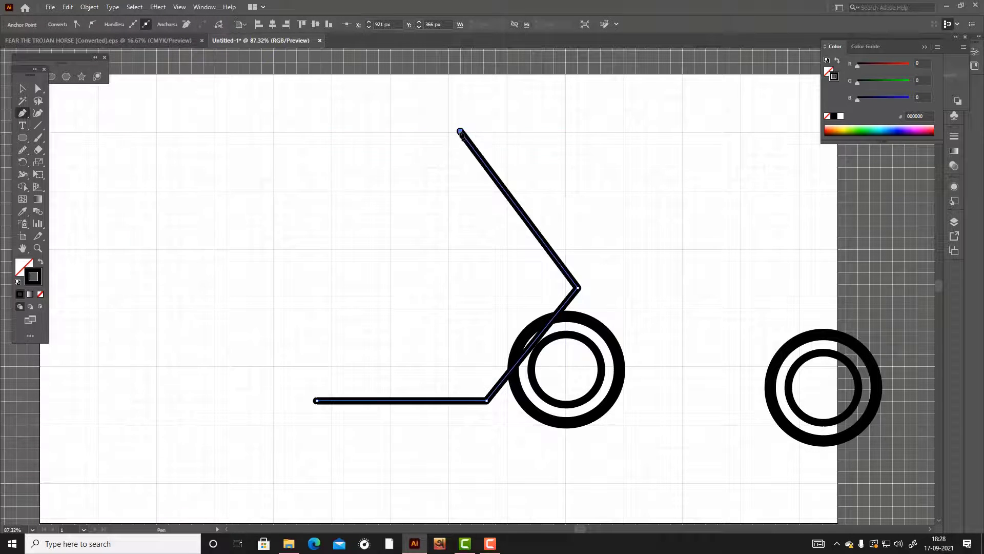
click(399, 132)
Step: Continue the path down the shield's angled back, along a floorboard about 360 px long, and straight up to the seat's front corner
click(447, 234)
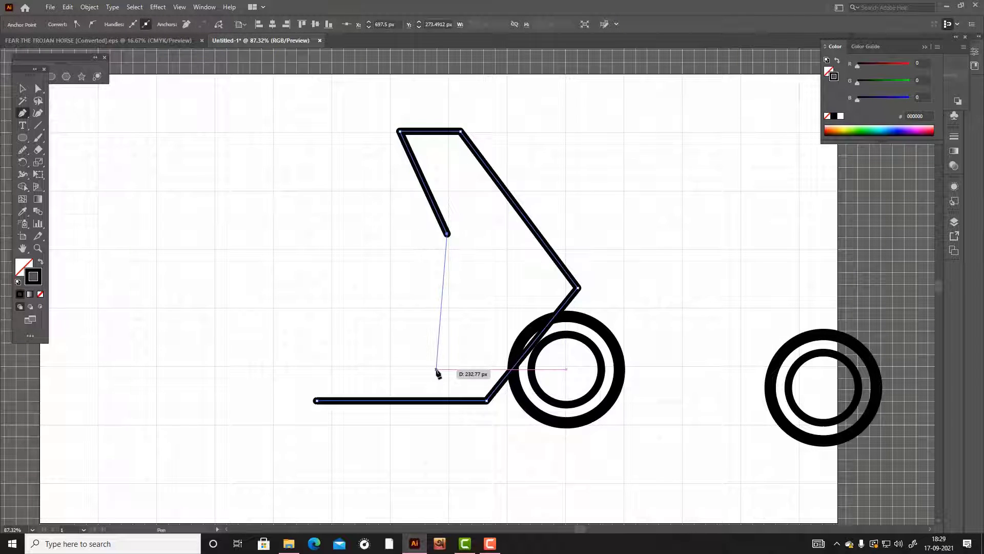
click(424, 367)
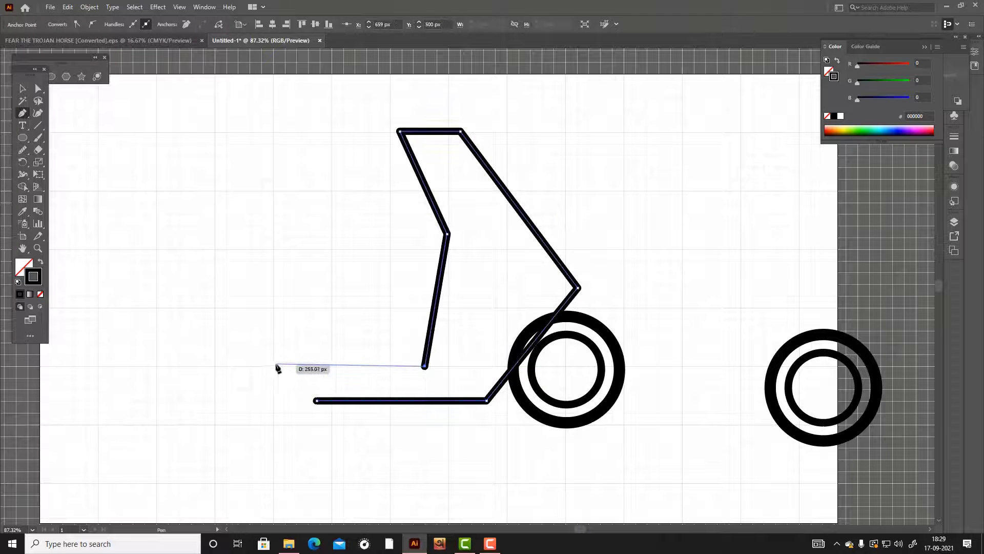
click(214, 365)
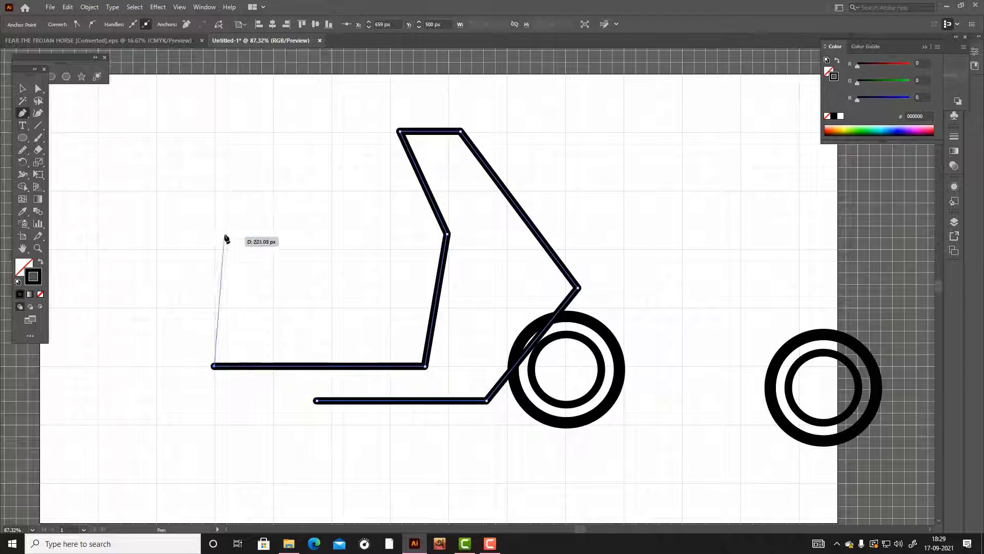
click(215, 225)
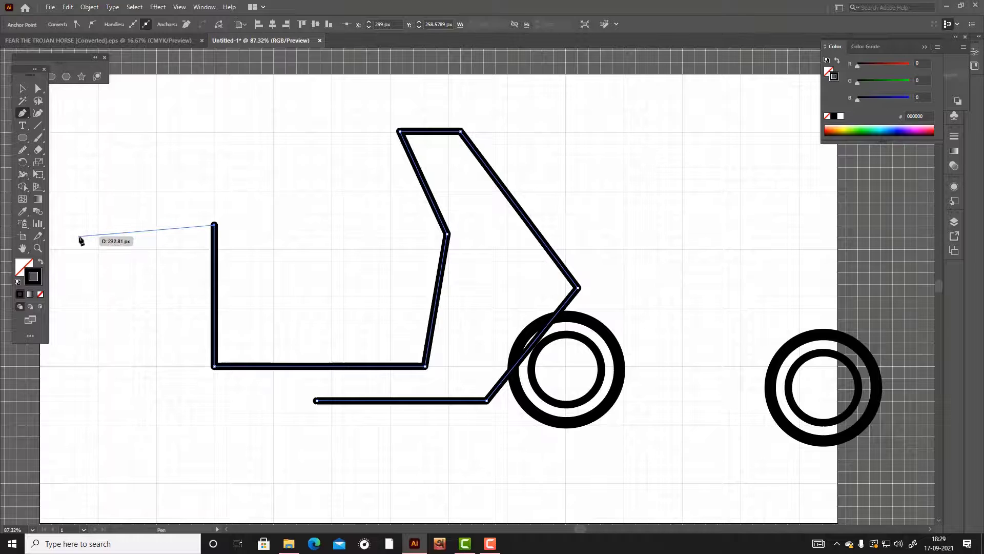
Step: Continue the body path along the seat top, down the slanted rear, back along the underside, and into a short V-shaped notch near the floorboard
scroll(79, 238, down, 3)
scroll(185, 222, left, 2)
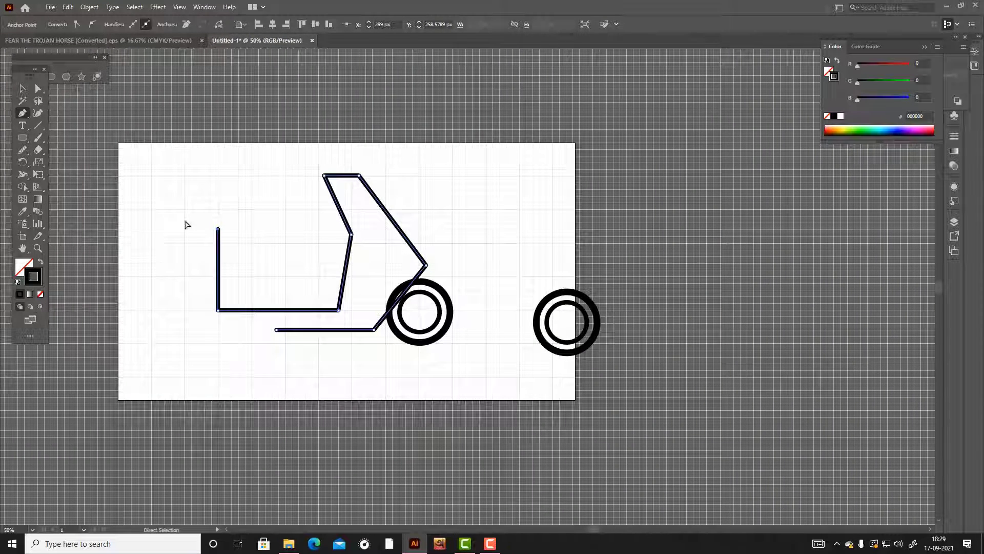
click(127, 229)
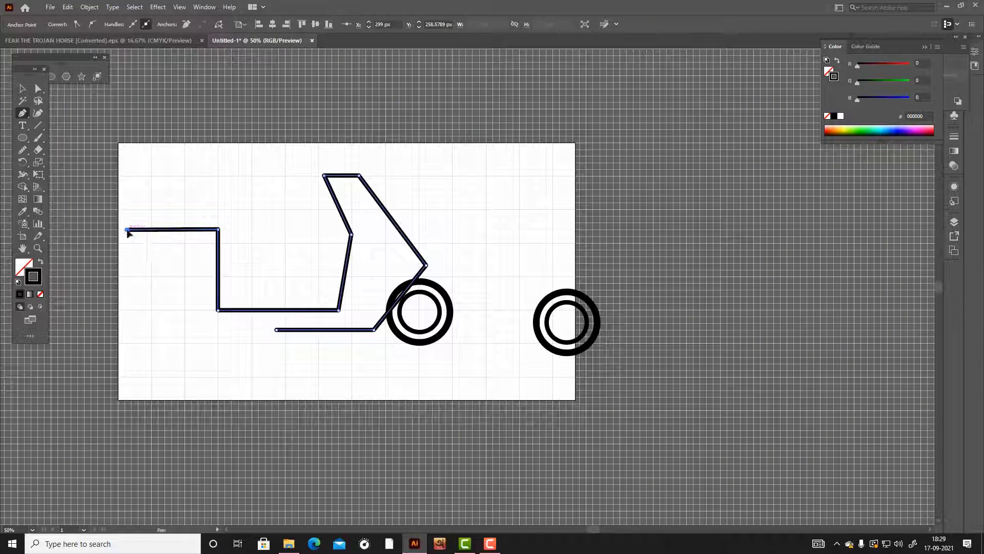
click(84, 311)
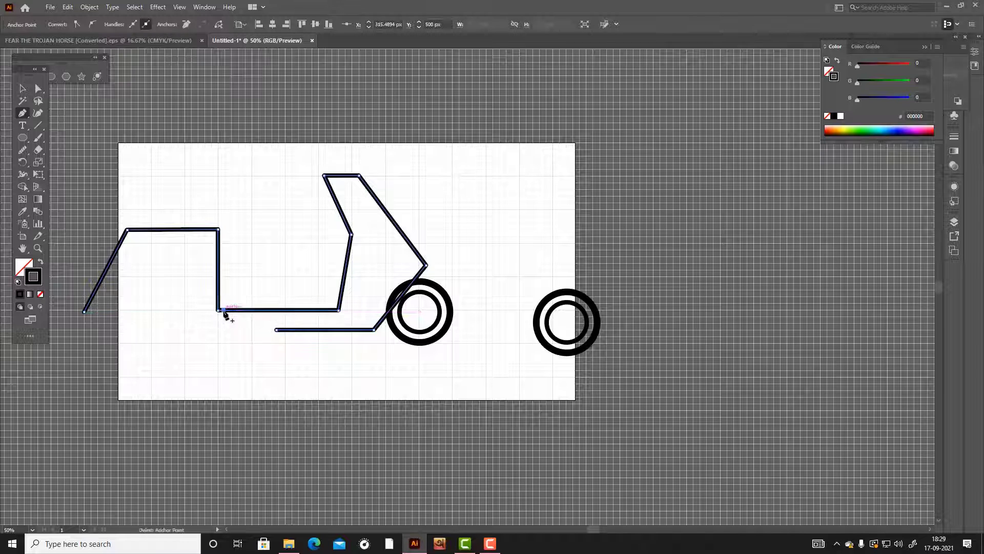
click(207, 311)
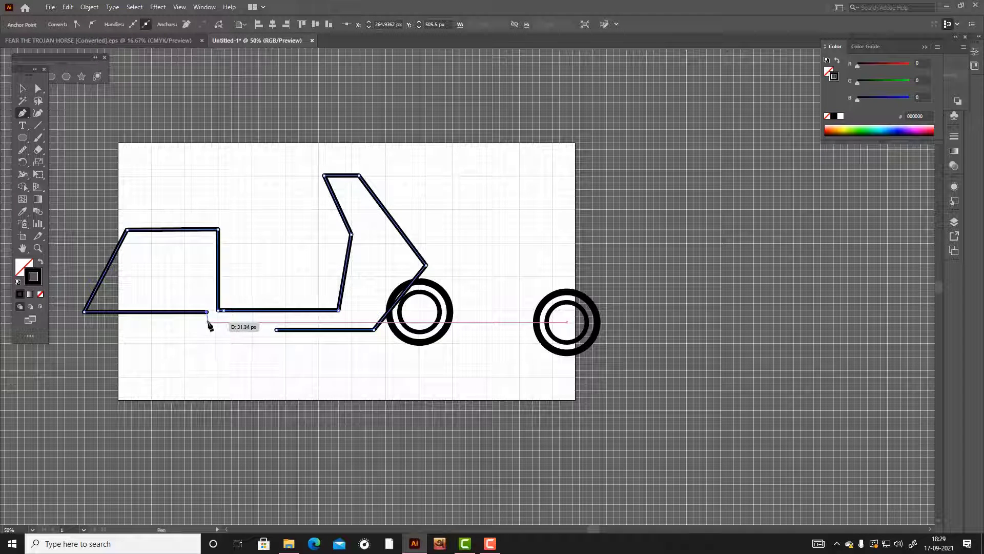
click(207, 323)
click(236, 291)
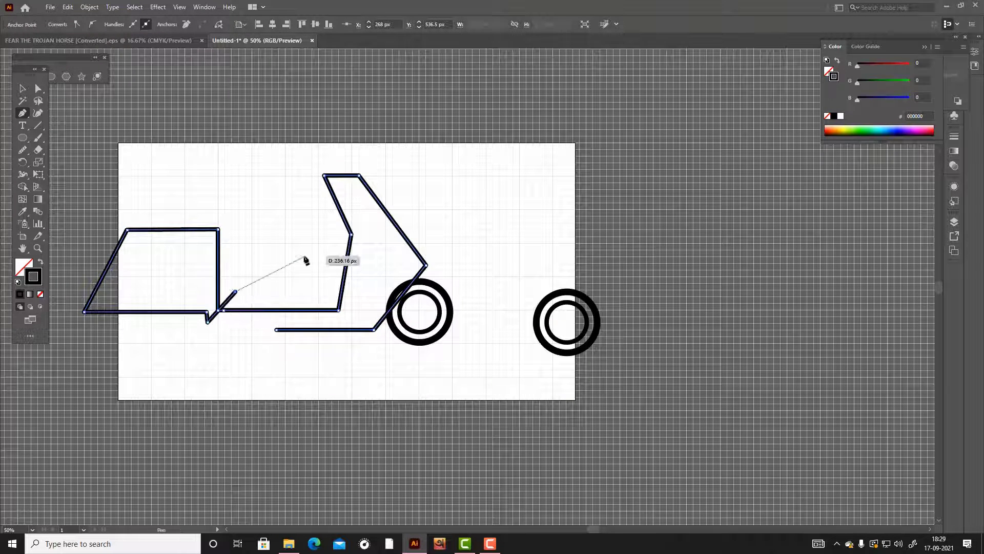
key(v)
click(222, 139)
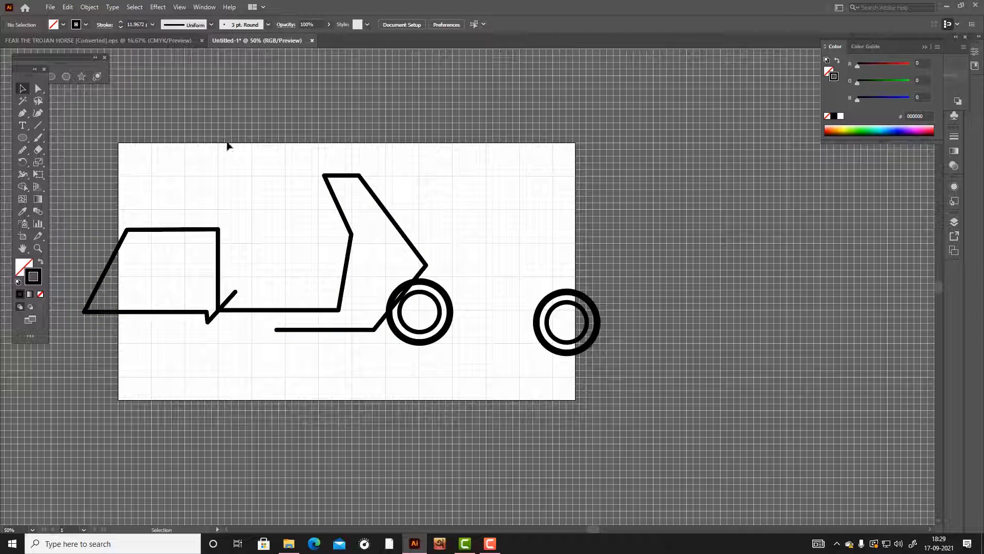
Step: Bend the slanted rear edge of the scooter body outward into an arc
click(116, 251)
click(38, 113)
drag(103, 277, 91, 262)
key(a)
click(234, 213)
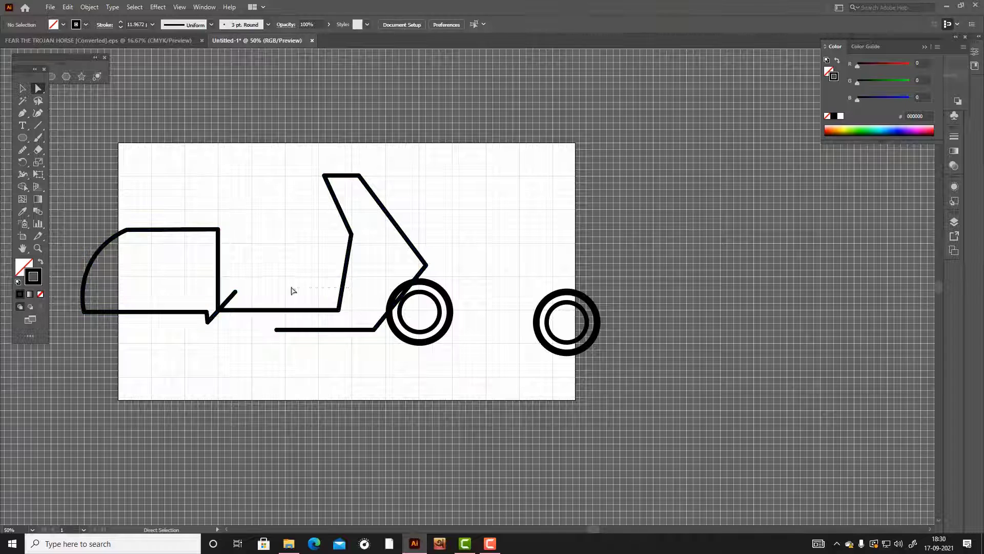
Step: Round the corner where the shield's back meets the floorboard into a wide curve
click(339, 311)
drag(331, 302, 297, 276)
click(273, 217)
Step: Duplicate the outer ring of the wheel under the front shield in place and enlarge the copy concentrically to about 256 px across
click(448, 292)
key(v)
click(459, 261)
click(445, 292)
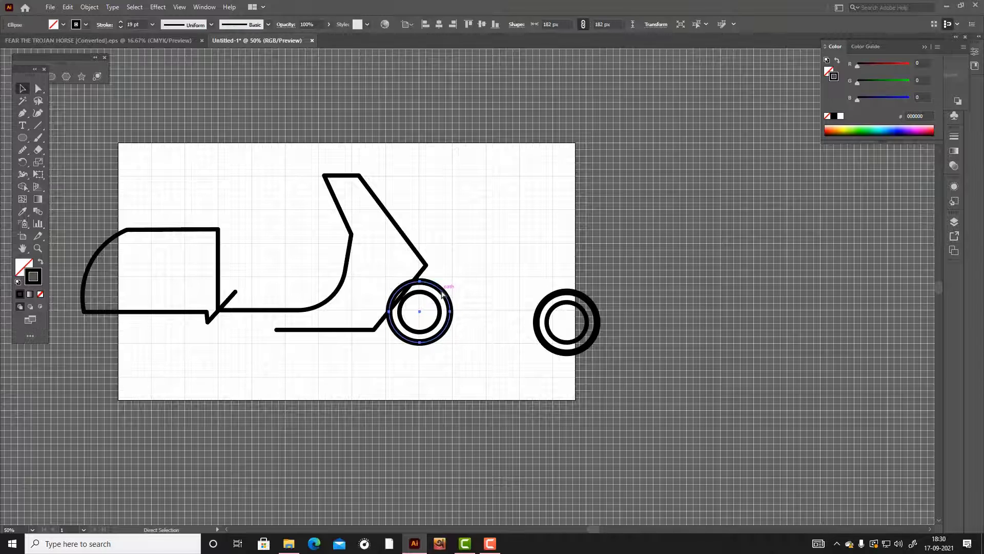
key(ctrl+c)
key(ctrl+f)
drag(451, 278, 464, 268)
click(263, 123)
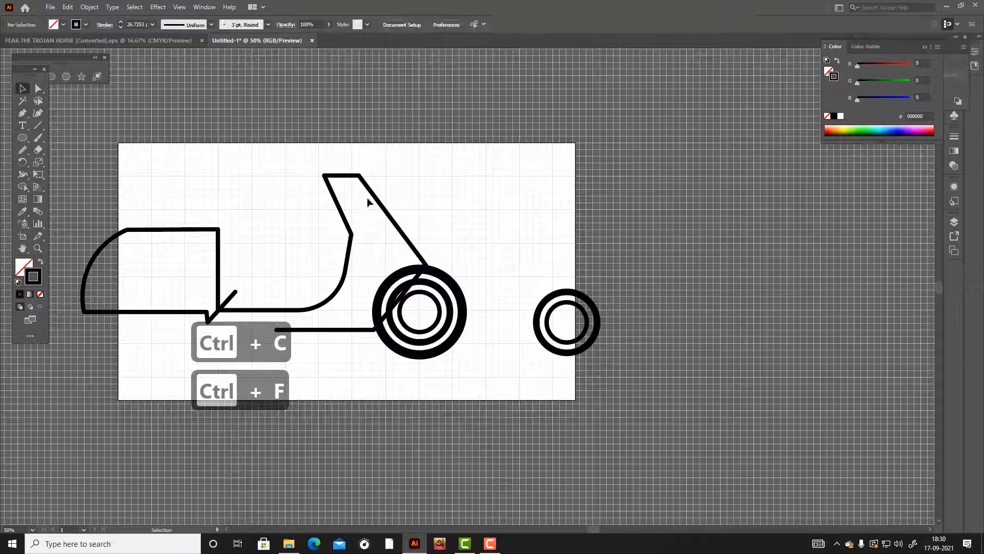
Step: Match the enlarged ring's stroke to the scooter body's stroke using the Eyedropper
click(378, 200)
click(395, 276)
key(i)
click(218, 228)
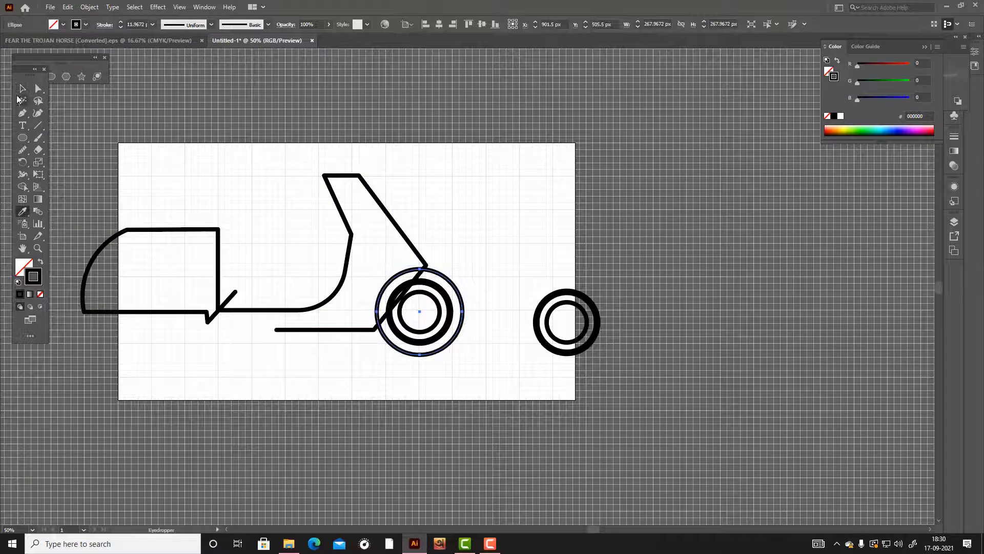
key(v)
click(205, 175)
click(139, 25)
drag(143, 25, 132, 24)
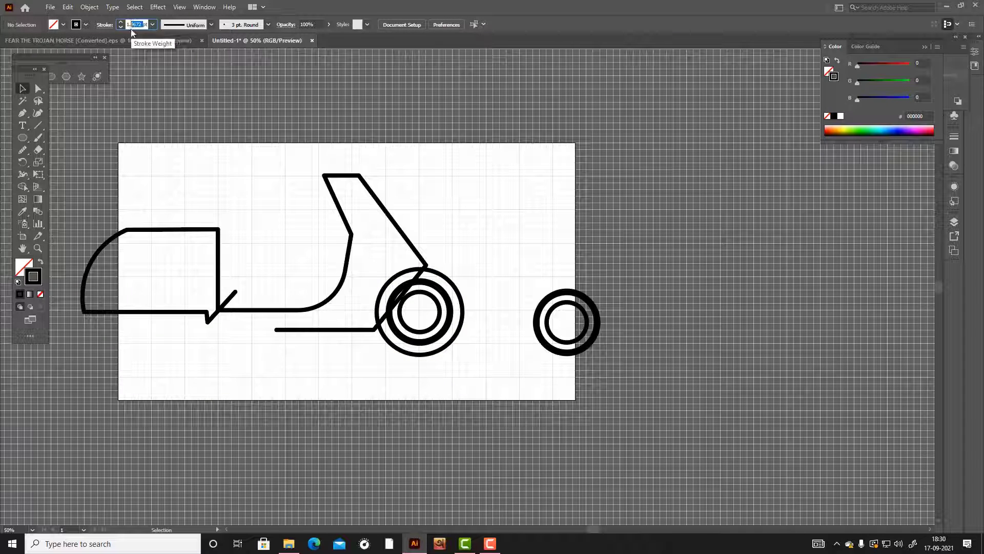
key(BackSpace)
key(BackSpace)
click(373, 216)
Step: Set the scooter body path's stroke weight to 11 pt
click(376, 200)
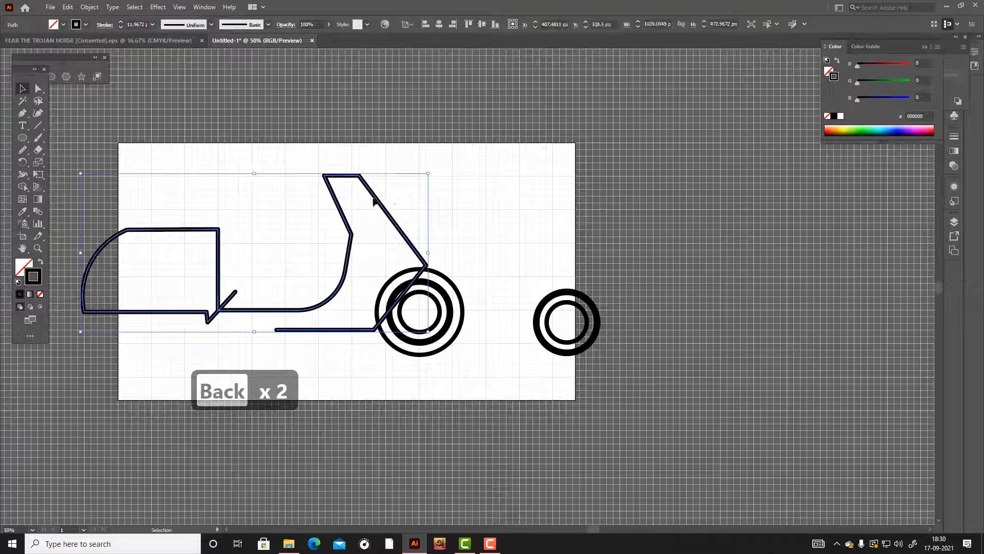
drag(145, 24, 123, 25)
key(BackSpace)
text(11)
key(Return)
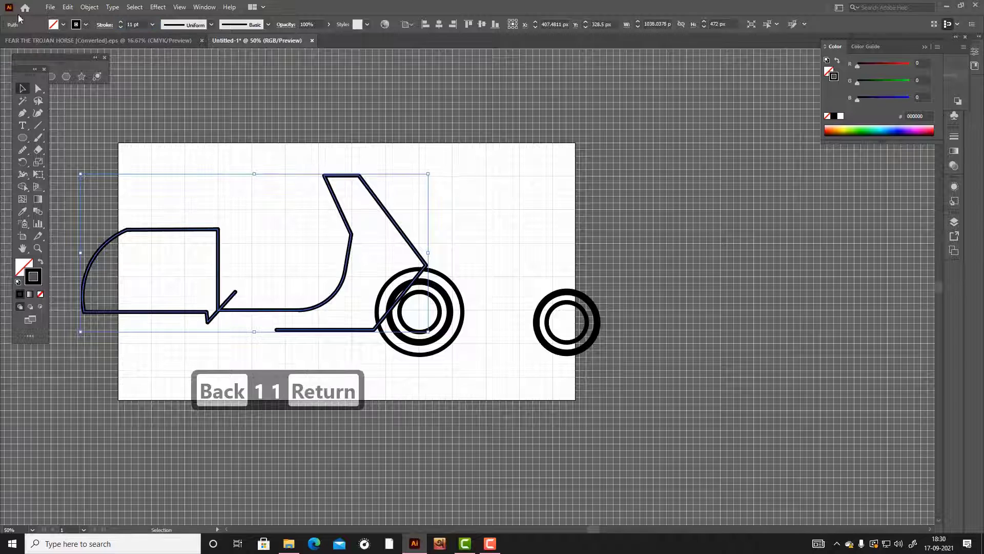
Step: Set the stroke weight of all three front wheel rings to 11 pt
click(433, 231)
click(379, 298)
click(139, 25)
text(11)
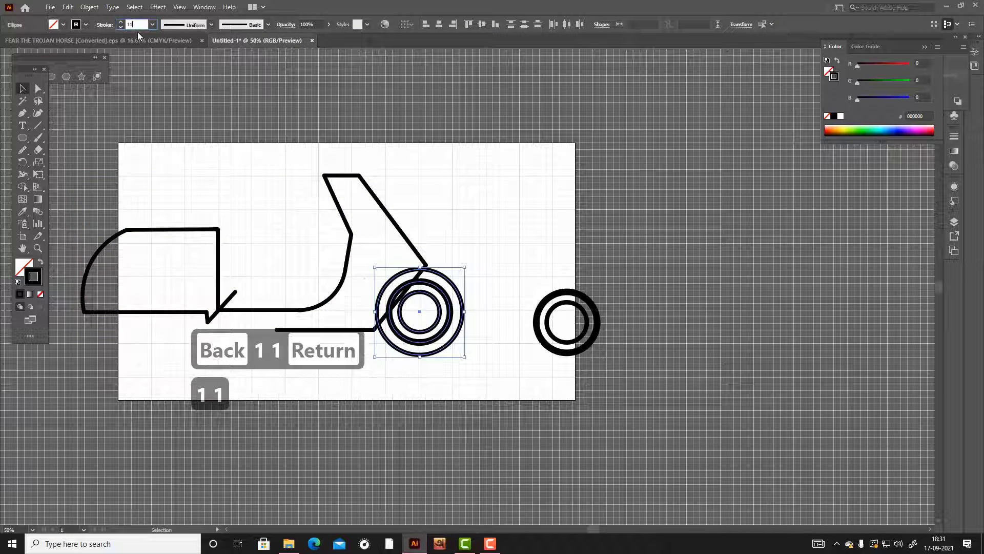
key(Return)
click(460, 155)
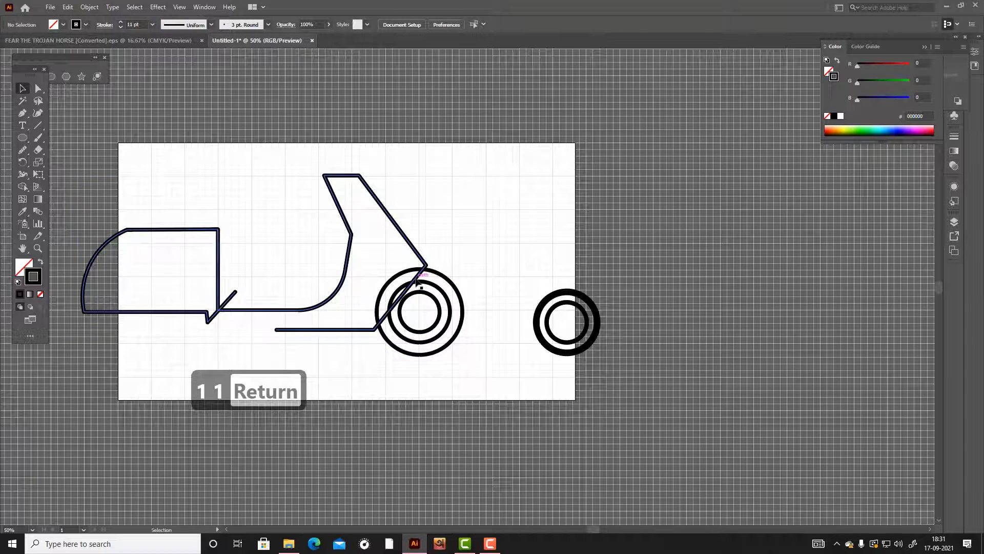
Step: Enlarge the outermost ring around the front wheel about its center until it reaches the shield's front corner
click(442, 282)
click(375, 356)
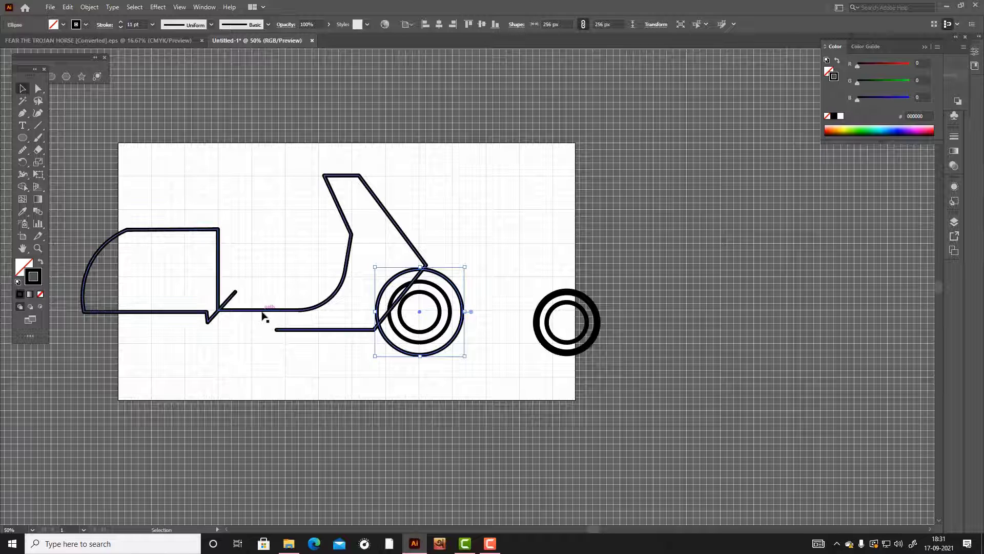
scroll(448, 309, left, 1)
scroll(449, 309, up, 3)
scroll(449, 310, up, 1)
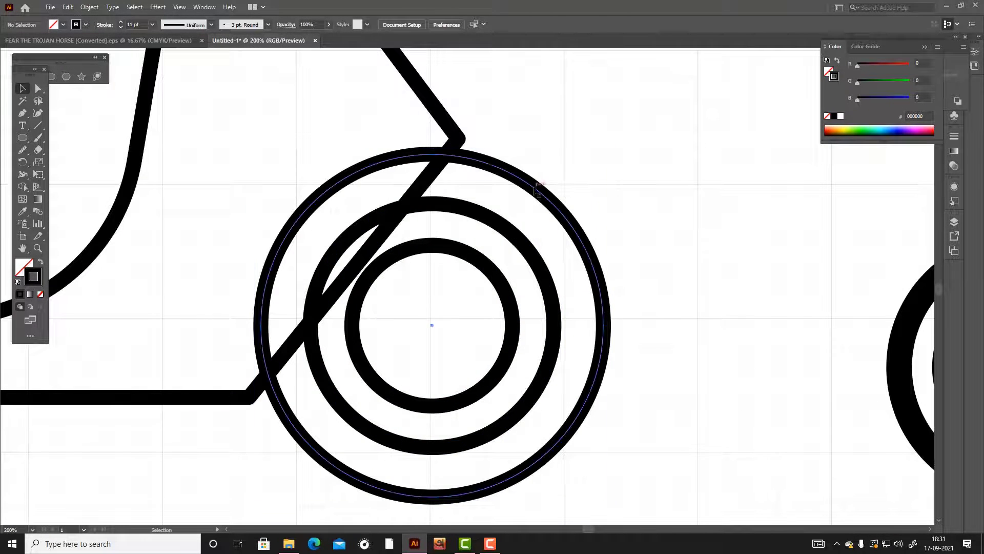
drag(611, 144, 639, 140)
click(636, 153)
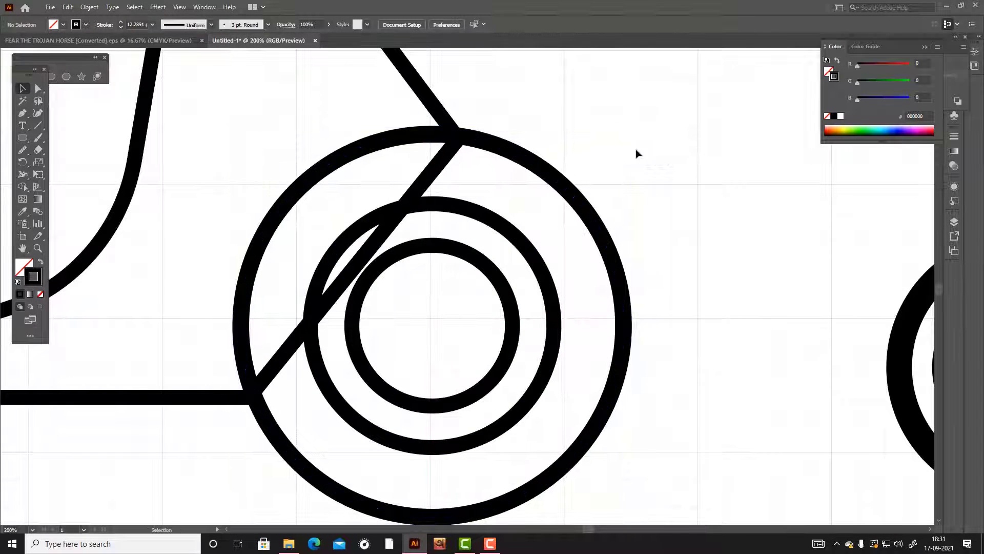
Step: Group the two inner rings of the front wheel and scale the group concentrically to about 222 px across
click(530, 253)
shift+click(507, 291)
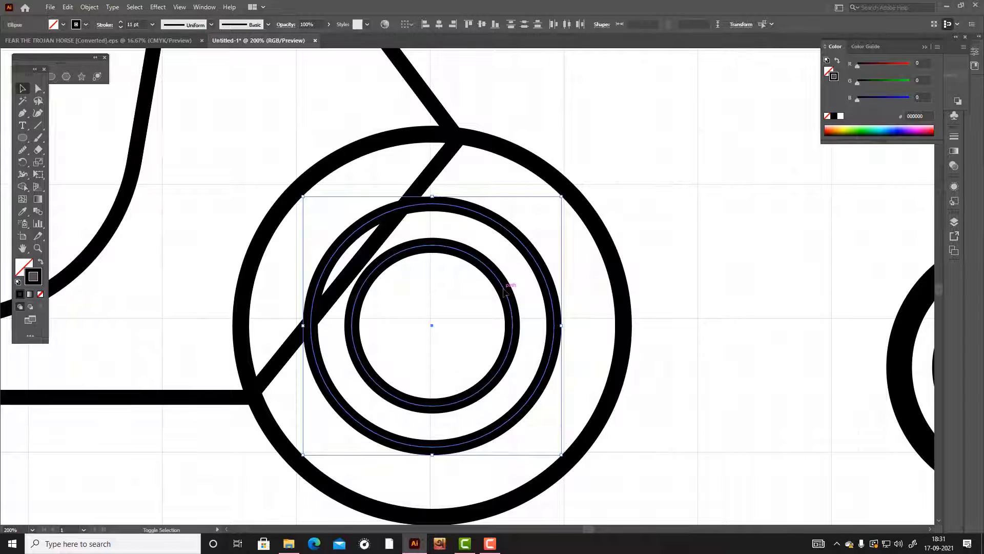
key(ctrl+g)
drag(562, 196, 589, 165)
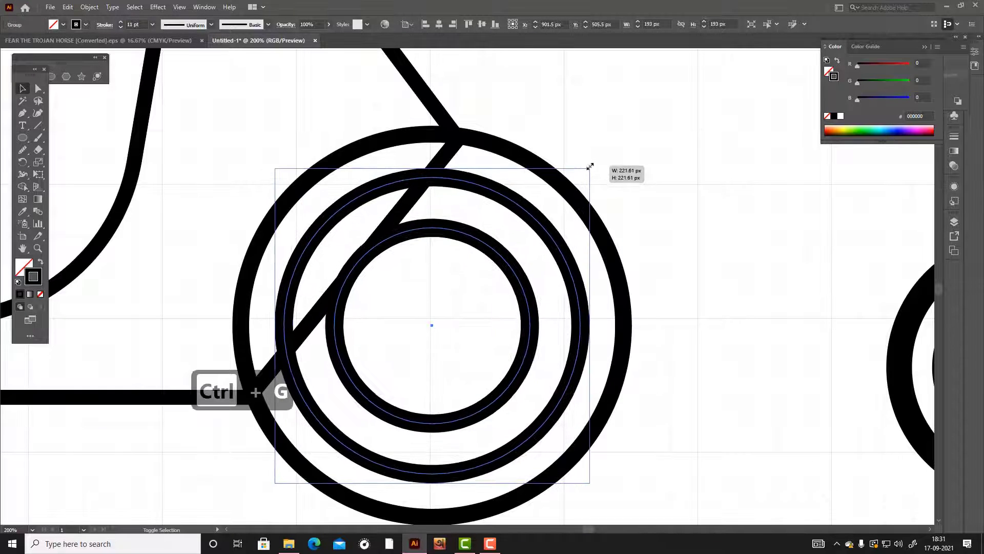
click(590, 166)
click(579, 202)
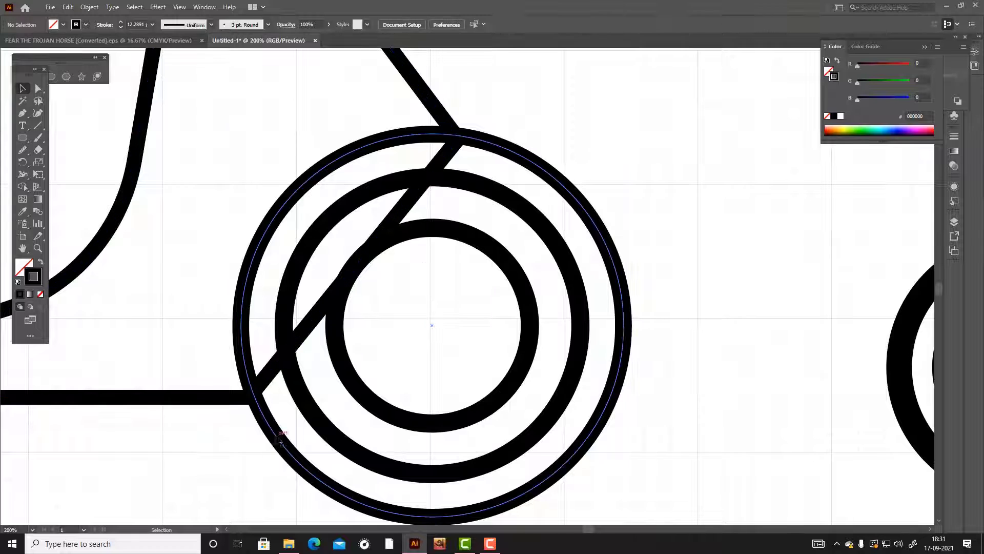
Step: Fine-tune the outermost ring's size so it passes through both the shield's front corner and the lower corner of the body
scroll(252, 441, down, 3)
drag(233, 439, 227, 444)
scroll(445, 324, up, 3)
click(445, 324)
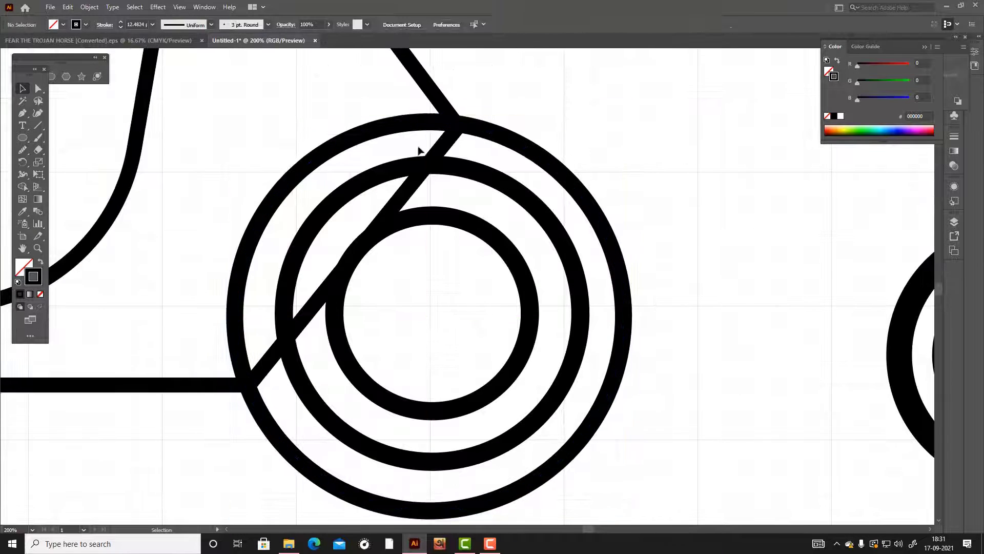
click(452, 143)
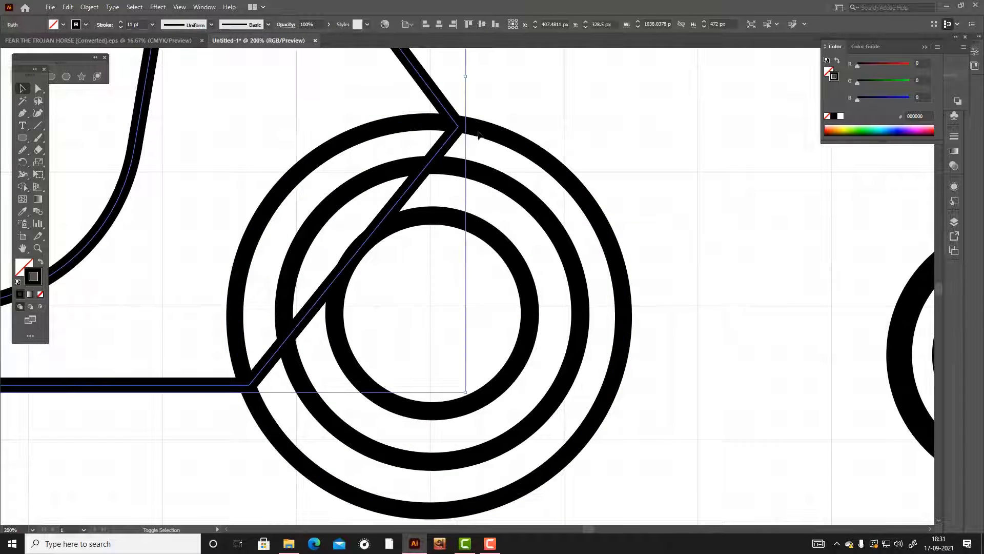
click(539, 115)
click(528, 141)
mouse_move(633, 114)
mouse_down()
mouse_move(626, 129)
mouse_move(633, 117)
mouse_up()
scroll(298, 295, down, 1)
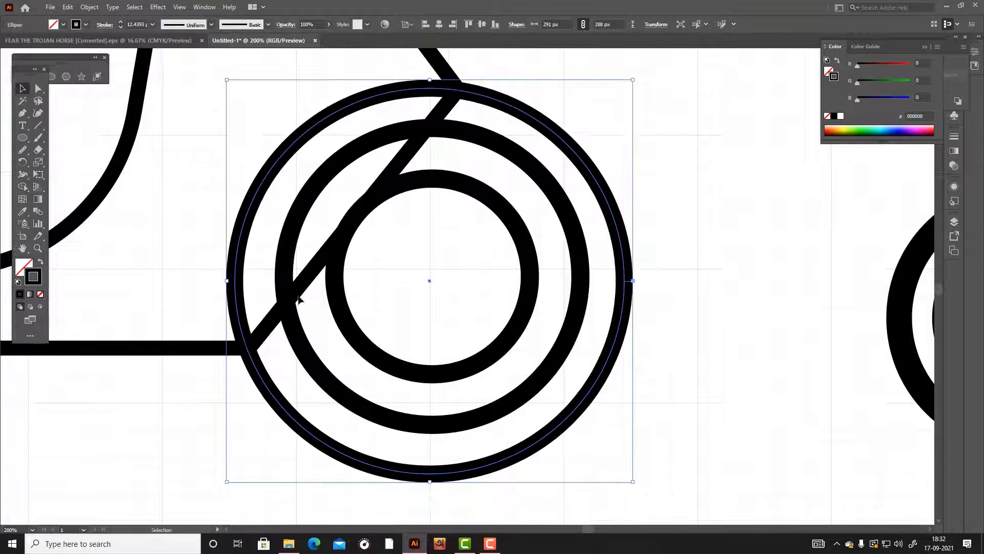
drag(226, 482, 229, 483)
click(661, 222)
Step: Cut the outermost ring with the Scissors tool past both body corners and delete its lower-right portion to leave a fender arc
scroll(661, 222, up, 1)
click(450, 137)
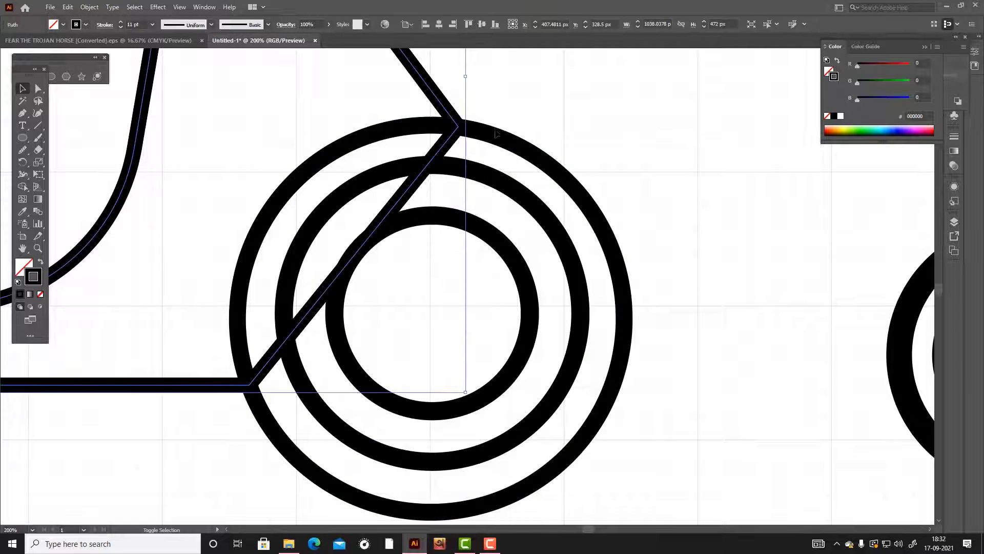
click(496, 134)
key(shift+m)
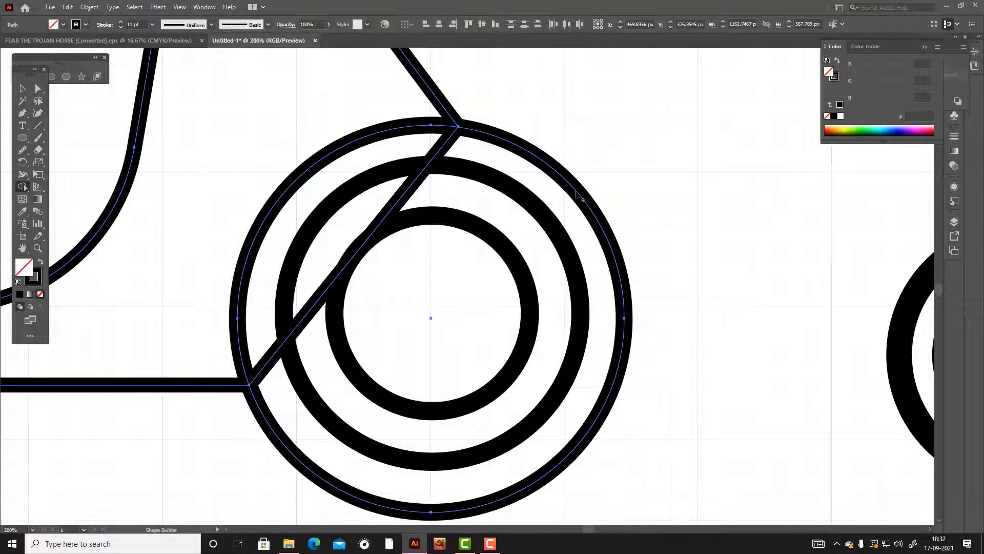
key(c)
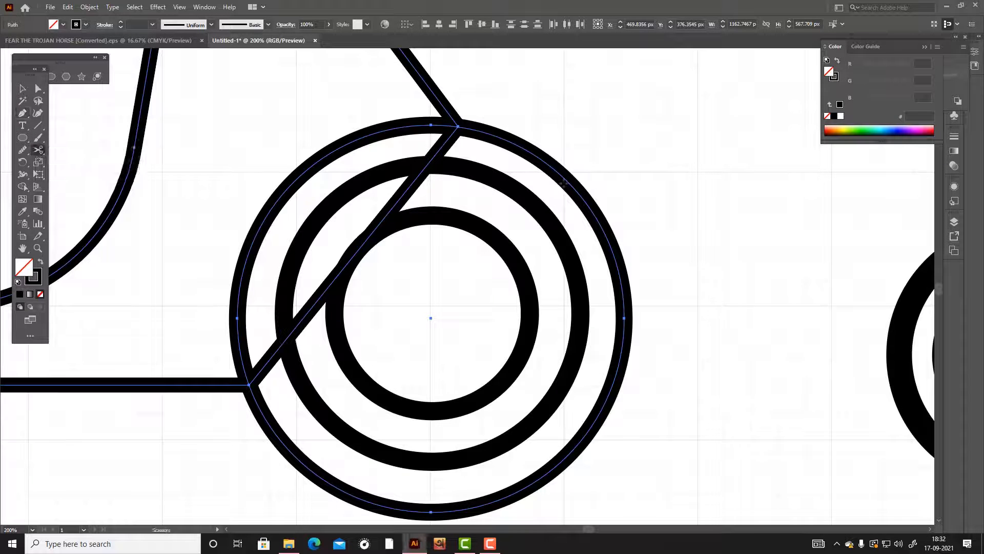
click(567, 179)
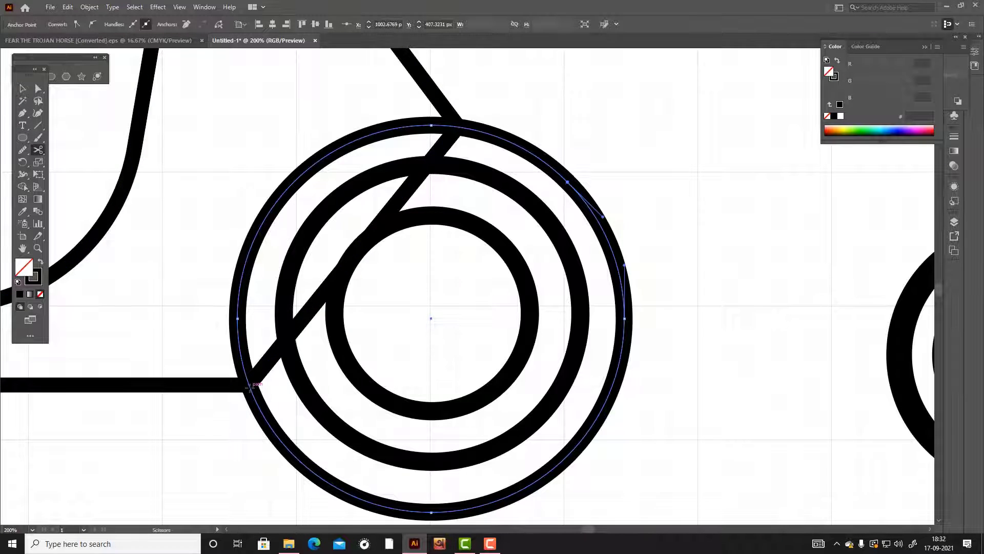
click(256, 408)
key(v)
click(407, 135)
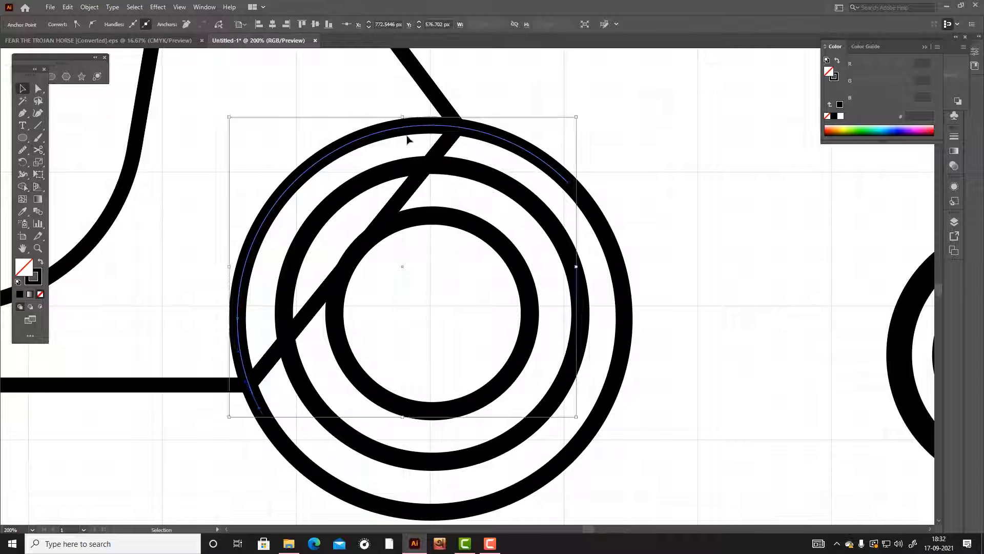
click(607, 230)
key(Delete)
Step: Remove the diagonal body segment crossing the front wheel with the Shape Builder, keeping the fender arc
scroll(668, 215, up, 2)
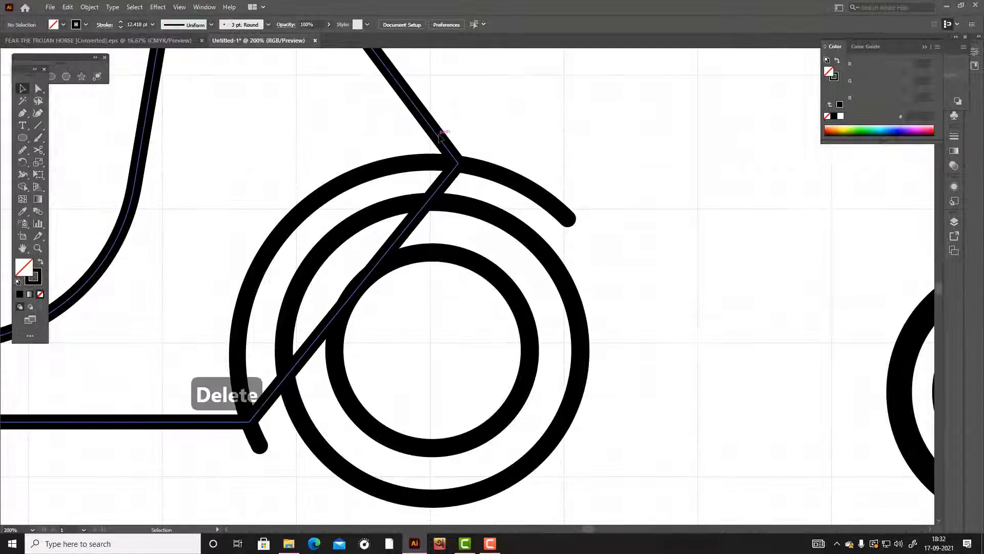
click(485, 172)
key(shift+m)
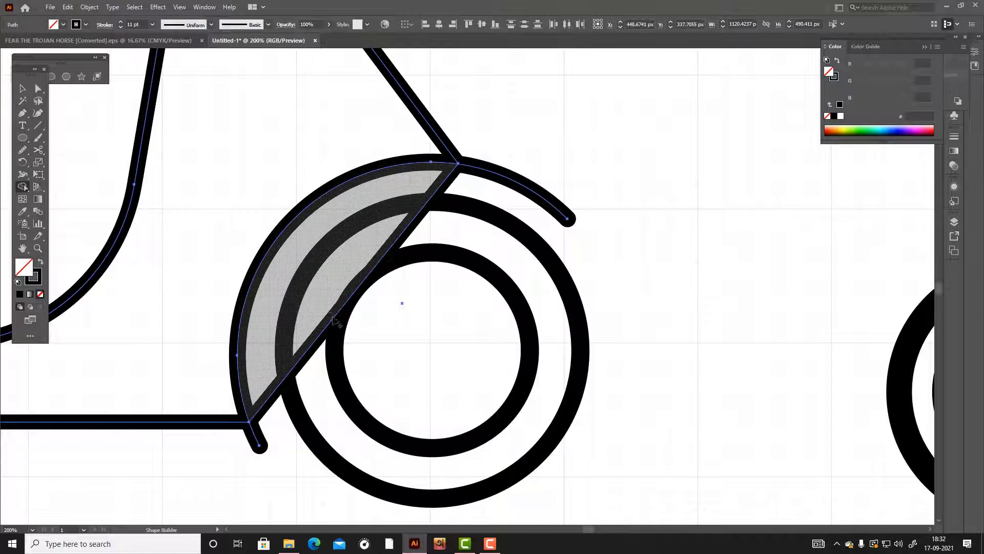
alt+click(376, 270)
scroll(451, 303, down, 3)
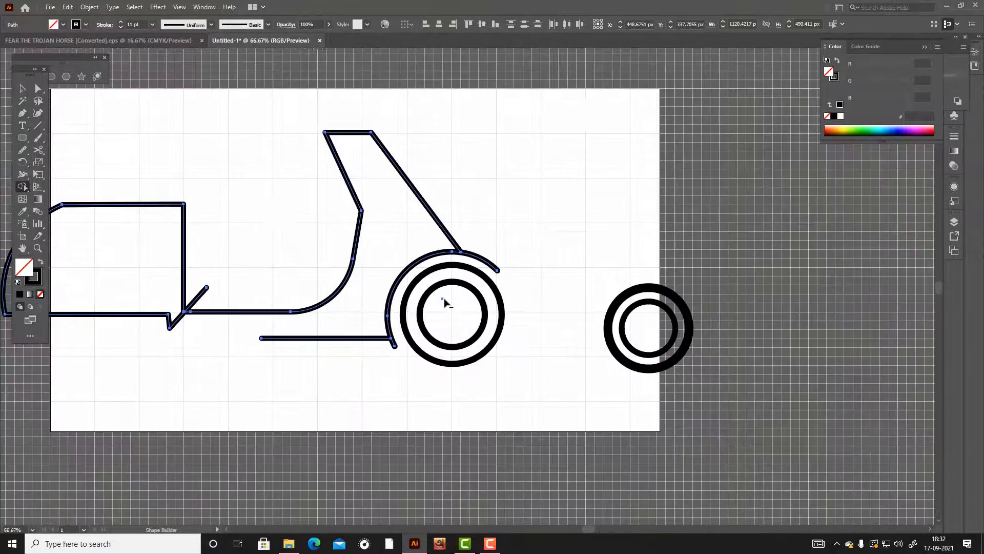
scroll(445, 302, up, 1)
click(24, 92)
click(446, 180)
scroll(362, 202, down, 2)
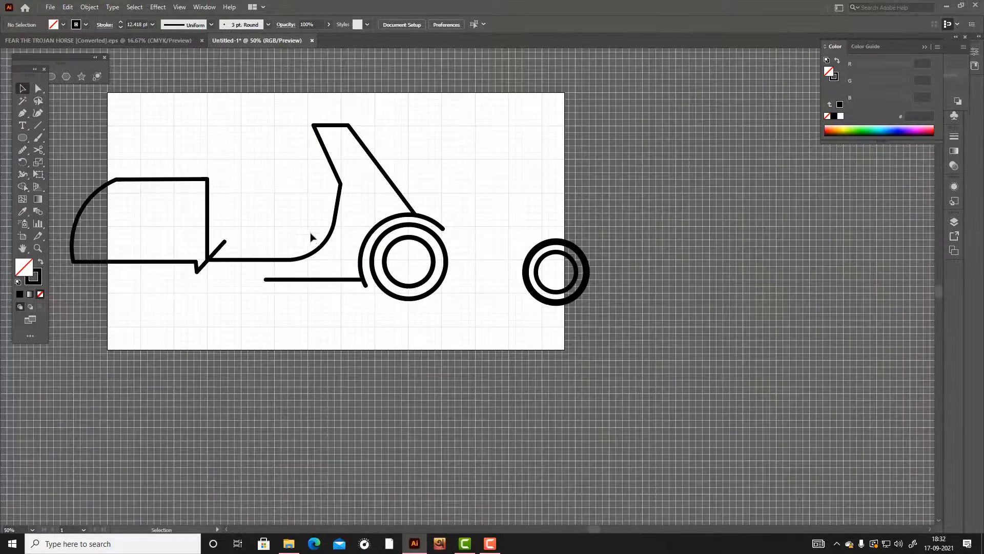
Step: Extend the body's bottom edge by moving its left endpoint to X 299 px, directly below the seat's front edge
click(275, 281)
click(232, 286)
click(40, 89)
drag(251, 276, 269, 294)
key(Left)
key(Left)
key(Left)
key(Left)
key(Left)
key(Left)
key(Left)
key(Left)
key(Left)
key(Left)
key(Left)
key(Left)
key(Left)
key(Left)
key(Left)
key(Left)
key(Left)
key(Left)
key(Left)
key(Left)
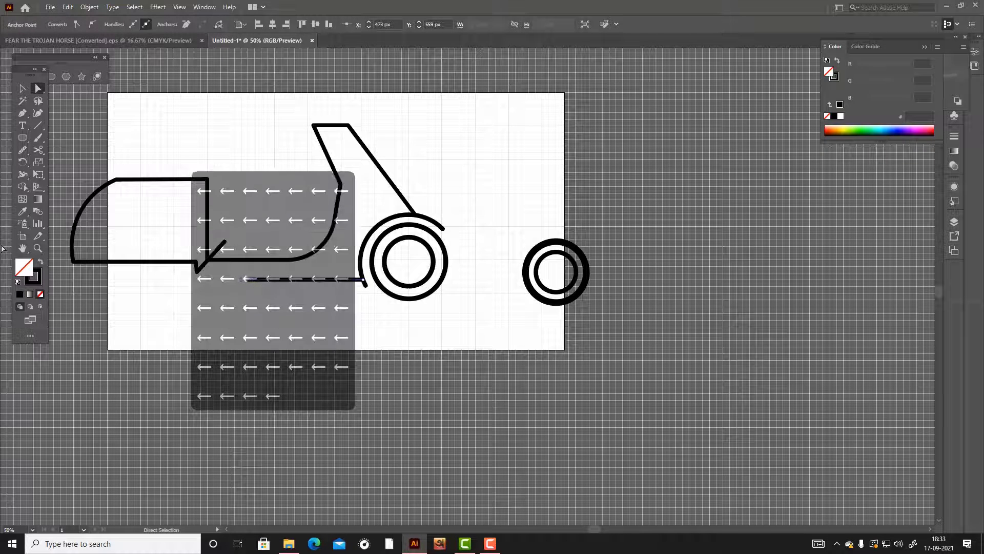
key(Right)
key(Right)
key(Right)
key(Right)
key(Right)
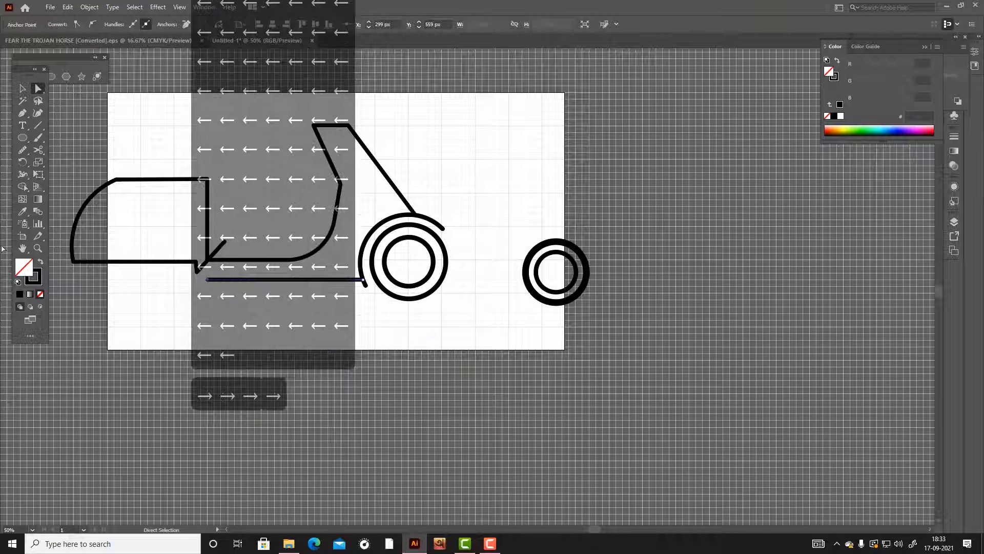
Step: Move the left endpoint of the body's bottom edge farther toward the rear, to X 250 px
click(433, 167)
key(v)
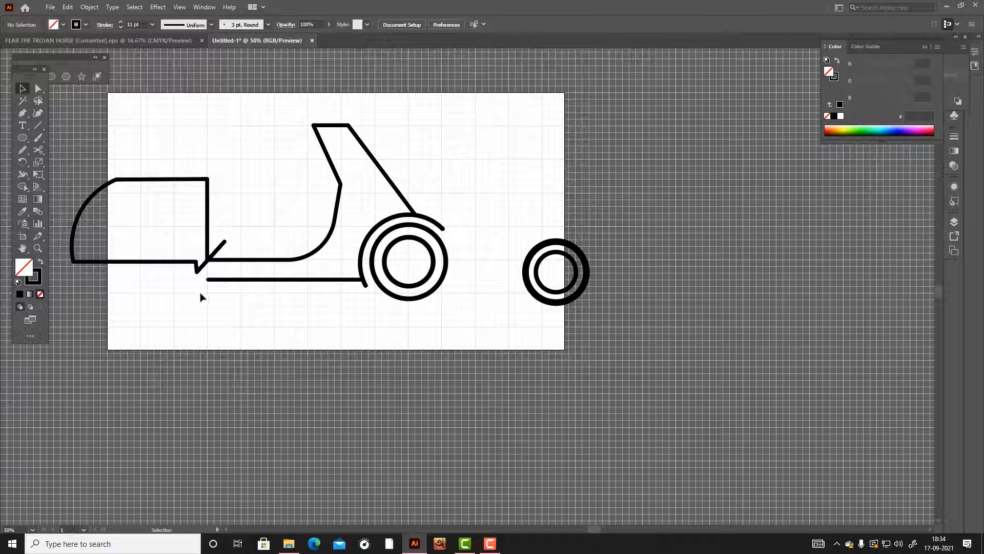
key(a)
click(208, 279)
key(Left)
key(Left)
key(Left)
key(Left)
key(Left)
key(Left)
key(Left)
key(Left)
key(Left)
key(Left)
key(Left)
key(Left)
key(Left)
key(Left)
key(Left)
key(Left)
key(Left)
key(Left)
key(Left)
key(Left)
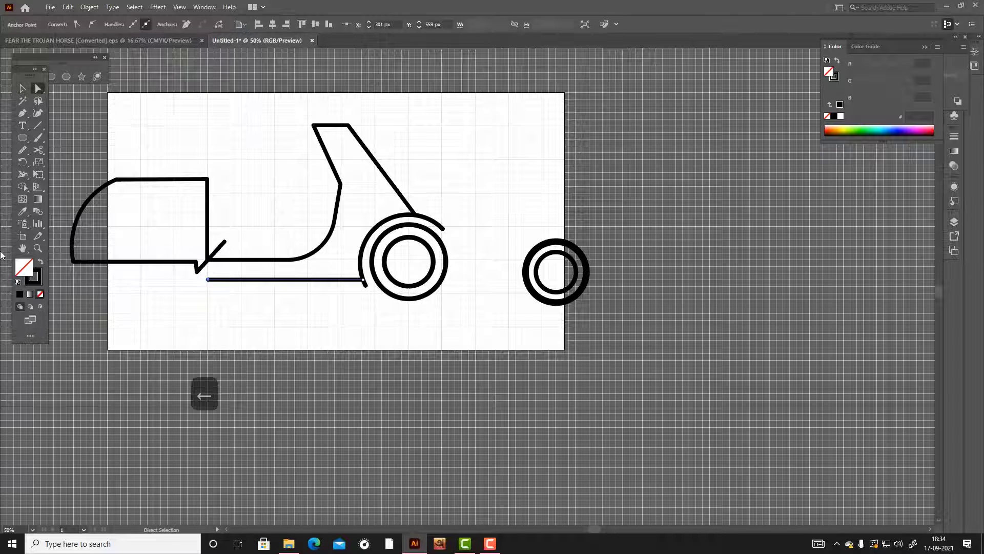
click(25, 90)
click(537, 155)
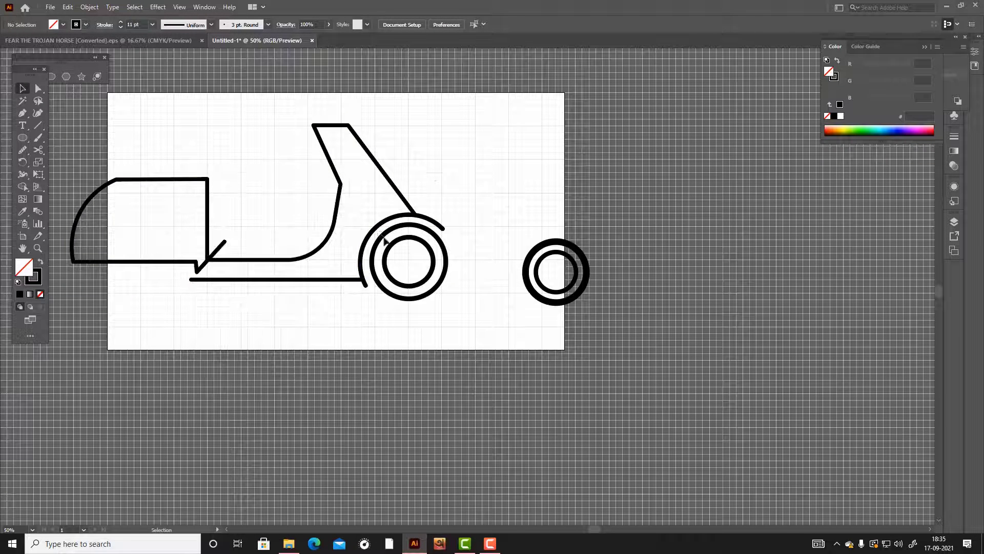
Step: Copy the ringed front wheel to the rear at about X 68.5, Y 516.5 px and send the copy to the back
drag(429, 298, 430, 299)
click(477, 310)
click(448, 260)
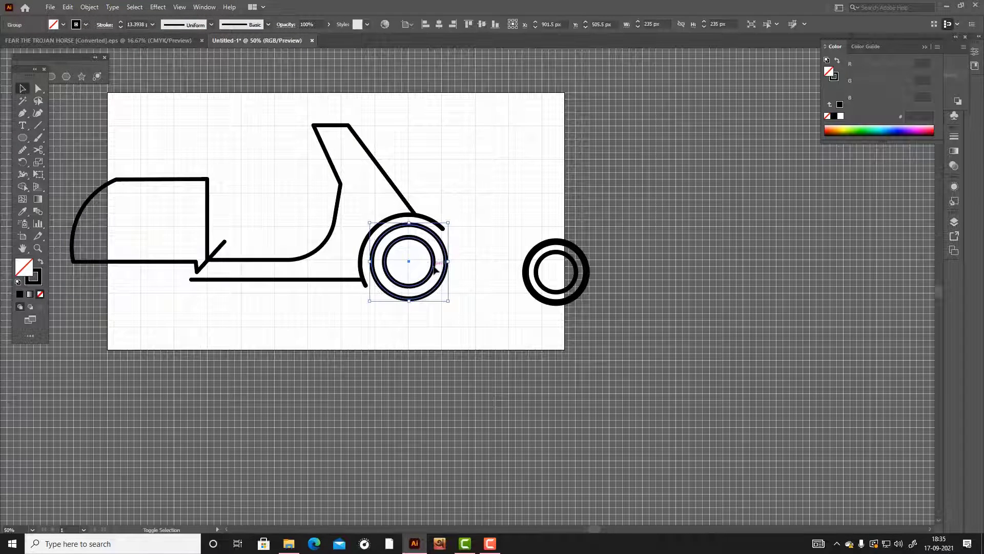
shift+click(434, 267)
click(449, 263)
drag(410, 265, 132, 269)
key(ctrl+shift+[)
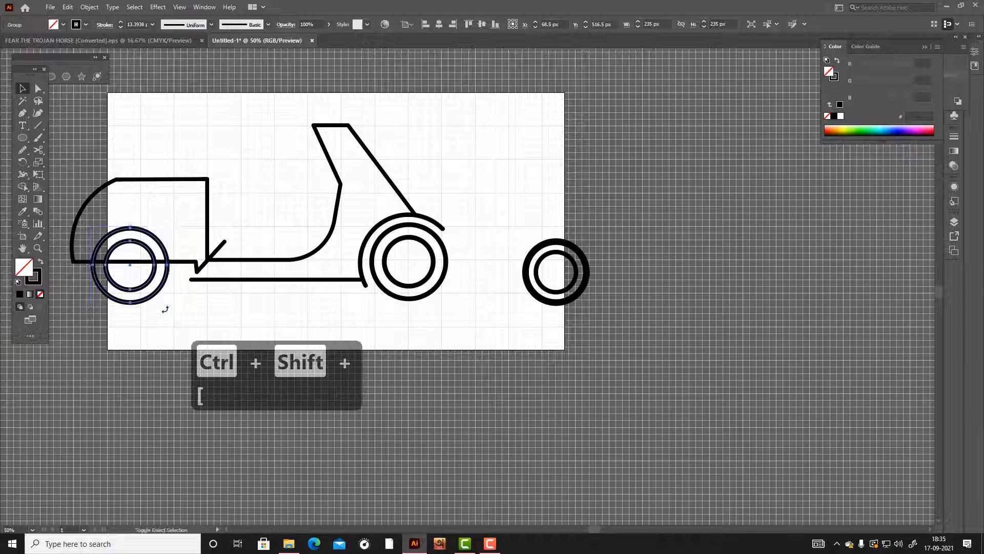
Step: Extend the body's bottom edge into the rear wheel by moving its left endpoint to X 149 px
click(311, 313)
click(307, 279)
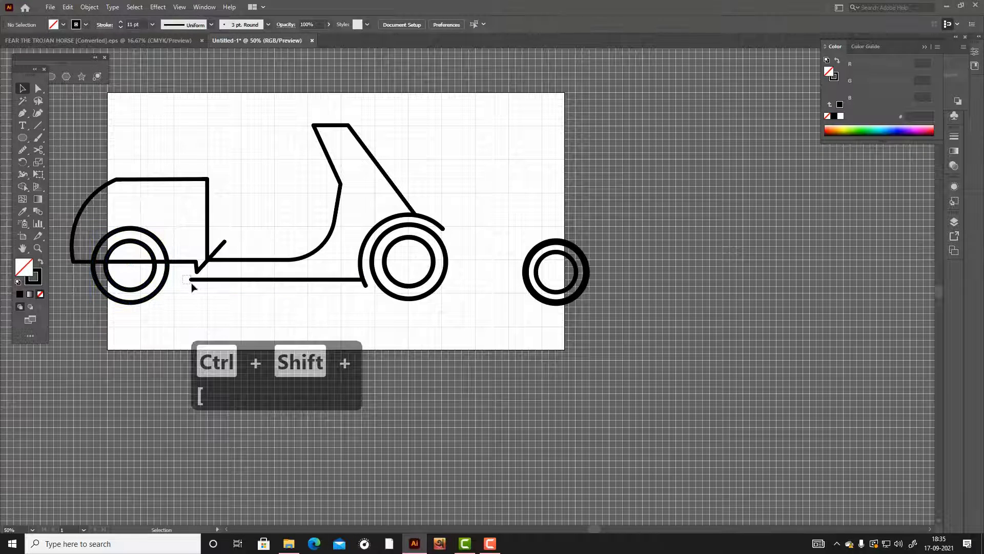
key(a)
click(190, 280)
key(Left)
key(Left)
key(Left)
key(Left)
key(Left)
key(Left)
key(Left)
key(Left)
key(Left)
key(Left)
key(Left)
key(Left)
key(Left)
key(Left)
key(Left)
key(Left)
key(Left)
key(Left)
key(Left)
key(Left)
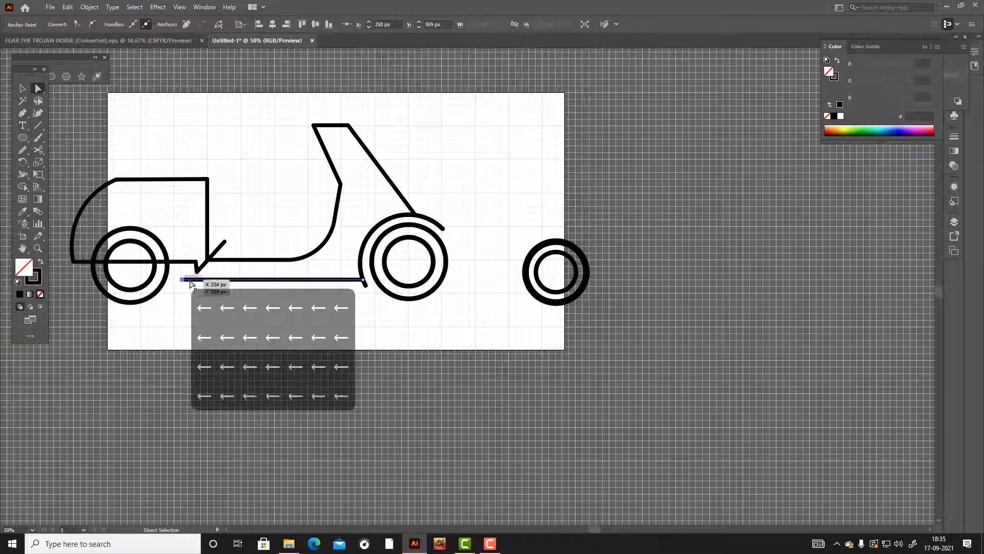
click(23, 89)
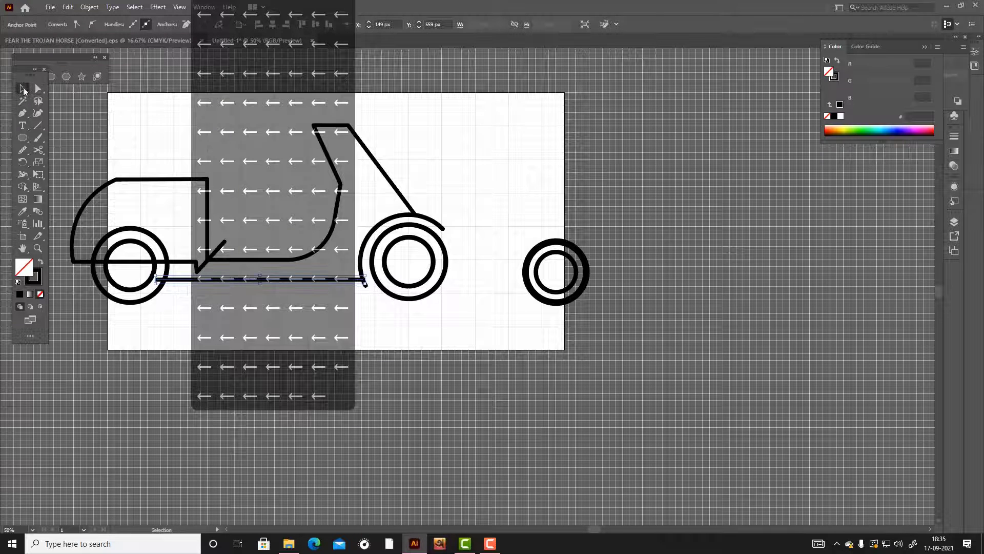
click(480, 168)
Step: Remove the bottom-edge stub inside the rear wheel and the diagonal stub at the seat corner with the Shape Builder
drag(97, 121, 446, 372)
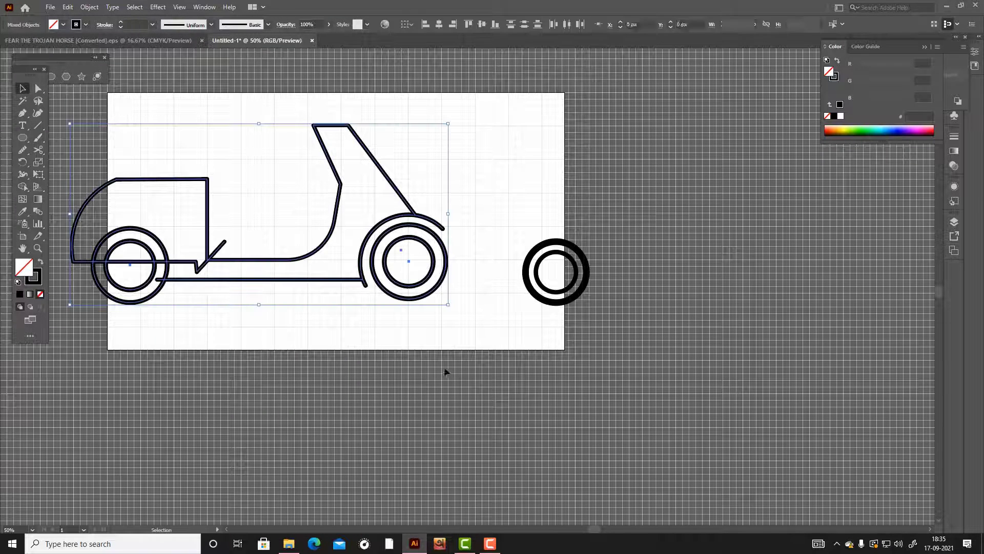
click(24, 186)
scroll(66, 246, up, 3)
alt+click(352, 347)
scroll(430, 360, down, 2)
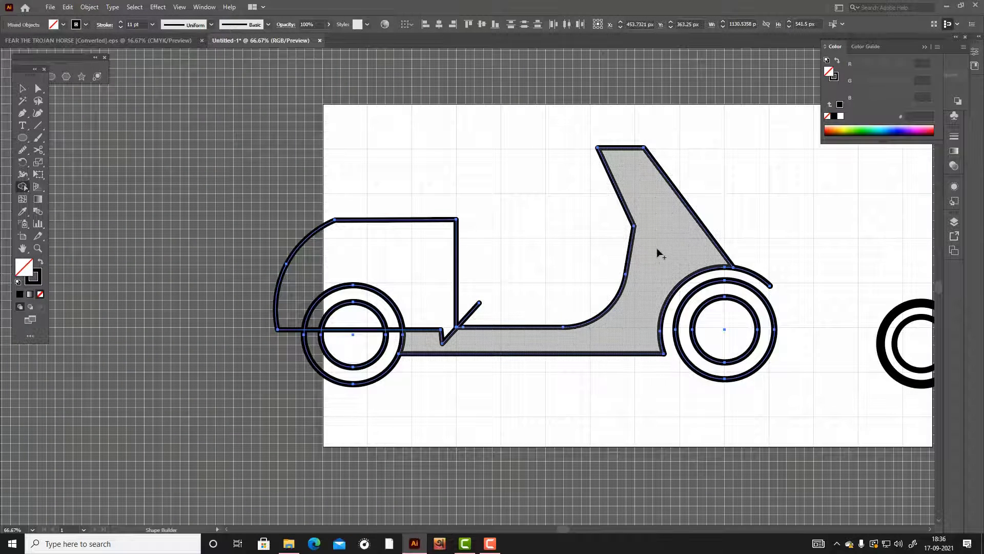
alt+click(469, 314)
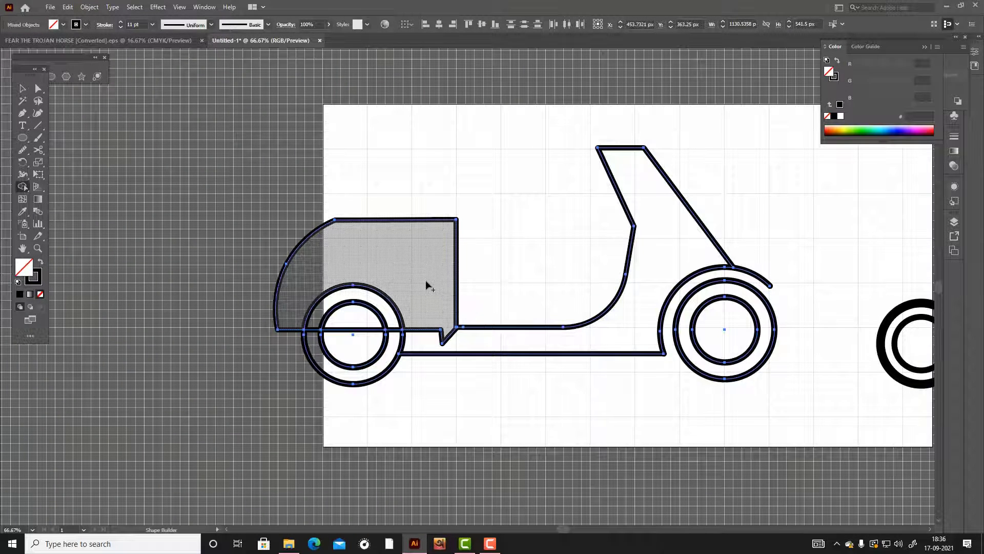
Step: Merge the rear body, the footboard area and the upper part of the rear wheel into one shape with the Shape Builder
drag(427, 285, 434, 338)
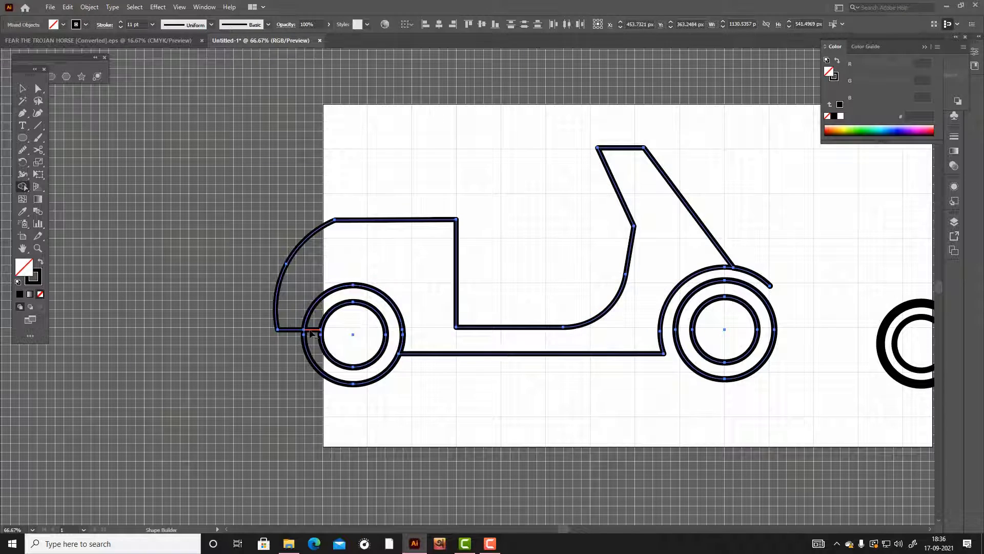
key(ctrl+z)
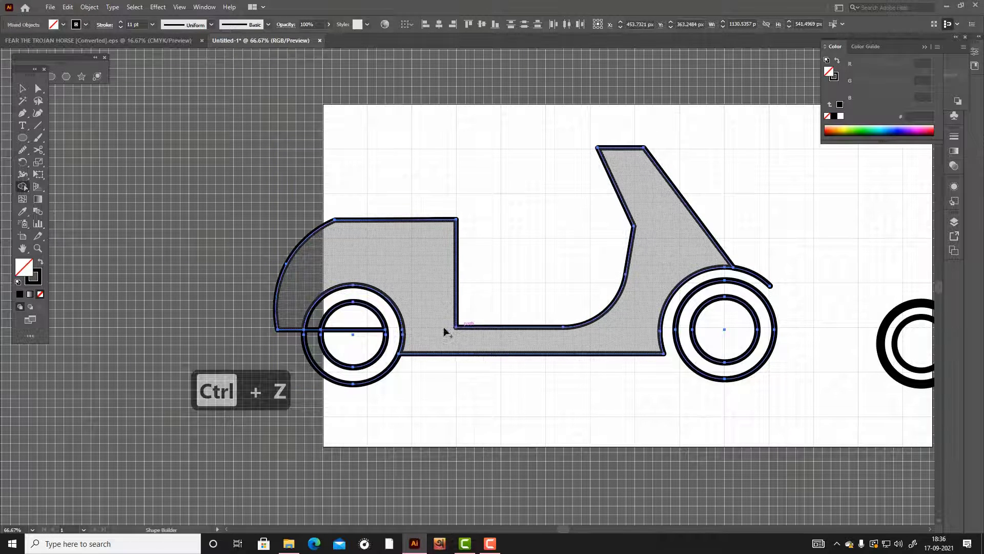
drag(310, 287, 426, 329)
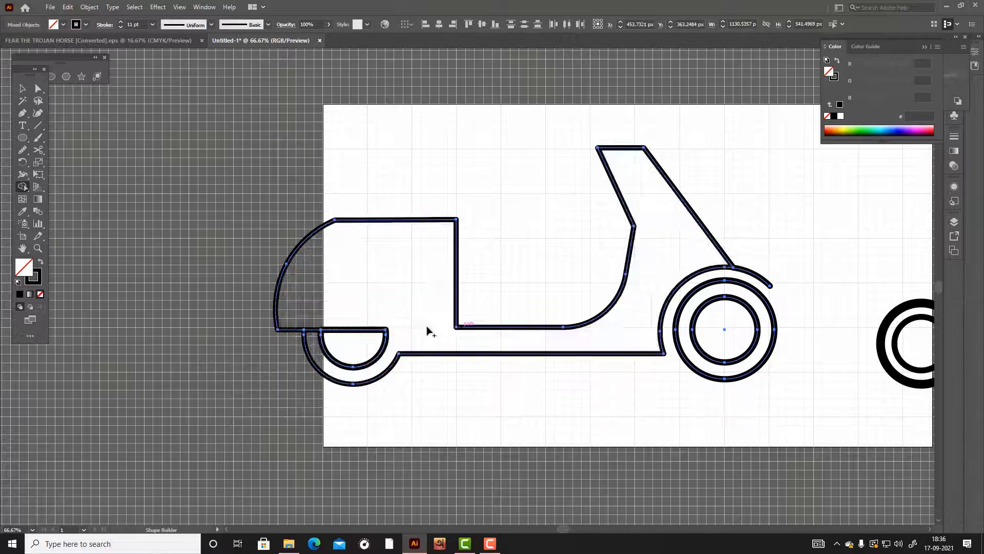
Step: Delete the short horizontal segment between the rear wheel's outer and inner rings
click(22, 89)
click(372, 342)
click(308, 329)
click(311, 330)
key(Delete)
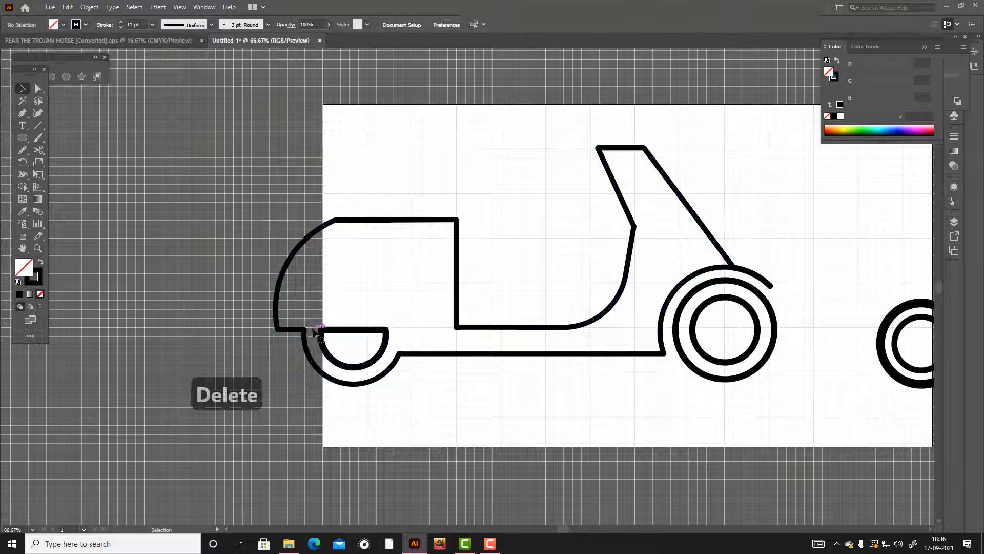
key(ctrl+z)
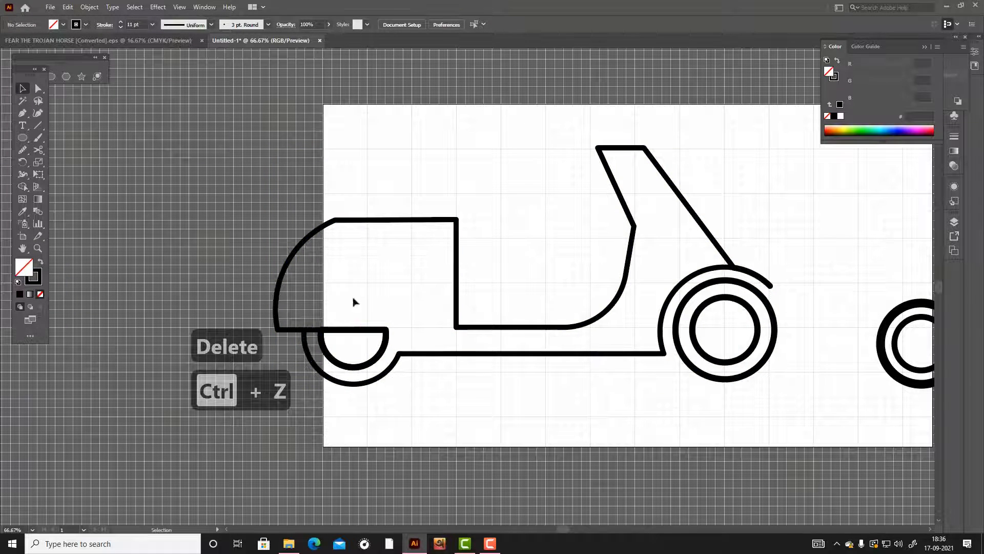
click(308, 329)
drag(313, 330, 440, 333)
key(ctrl+z)
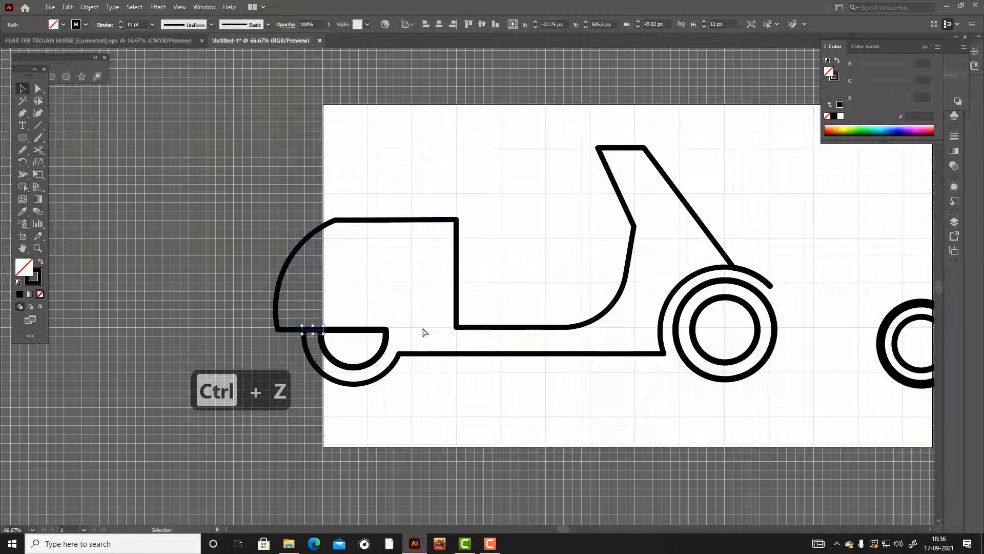
key(Delete)
Step: Draw an L-shaped line from the rear body's lower corner, about 291 px across and 101 px down, and align it with the footboard's rear end
key(p)
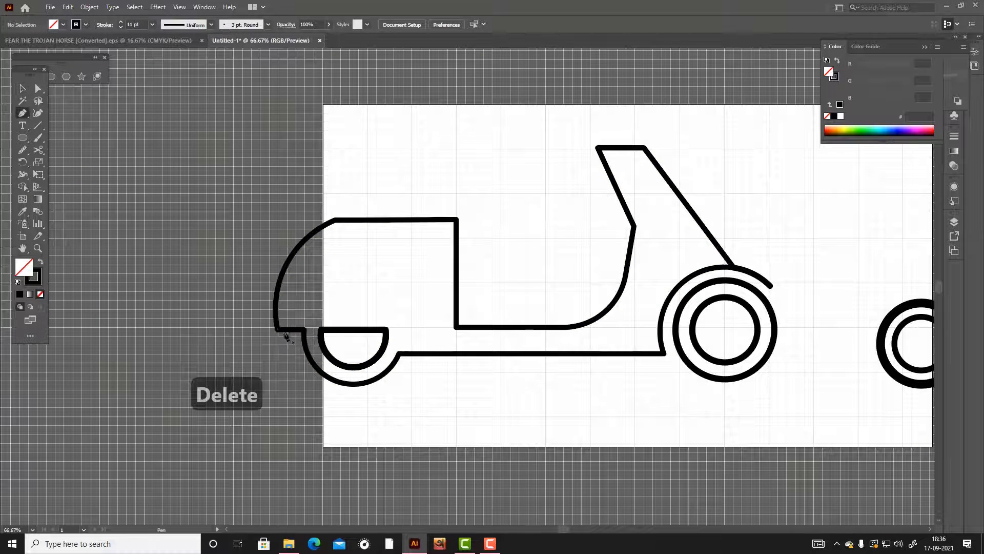
click(277, 329)
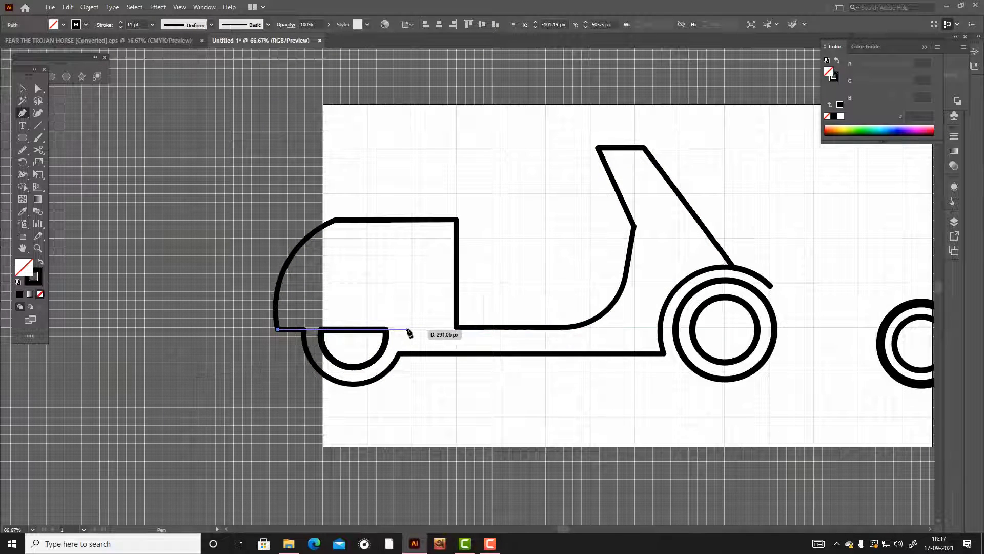
click(408, 329)
click(408, 375)
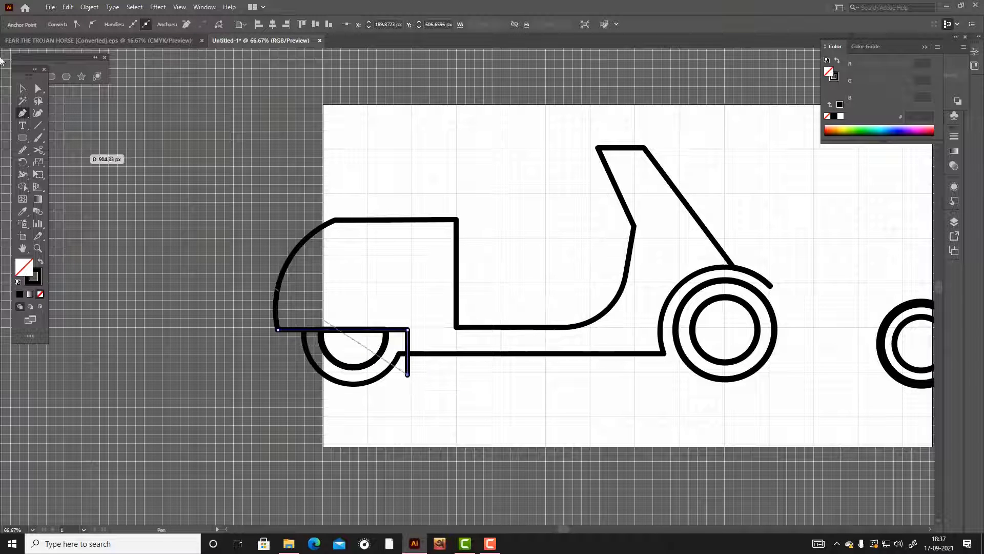
click(22, 88)
drag(411, 352, 403, 353)
drag(339, 327, 339, 325)
click(396, 310)
Step: Trim the line's overhang below the footboard and merge the rear body with the footboard using the Shape Builder
drag(267, 137, 783, 456)
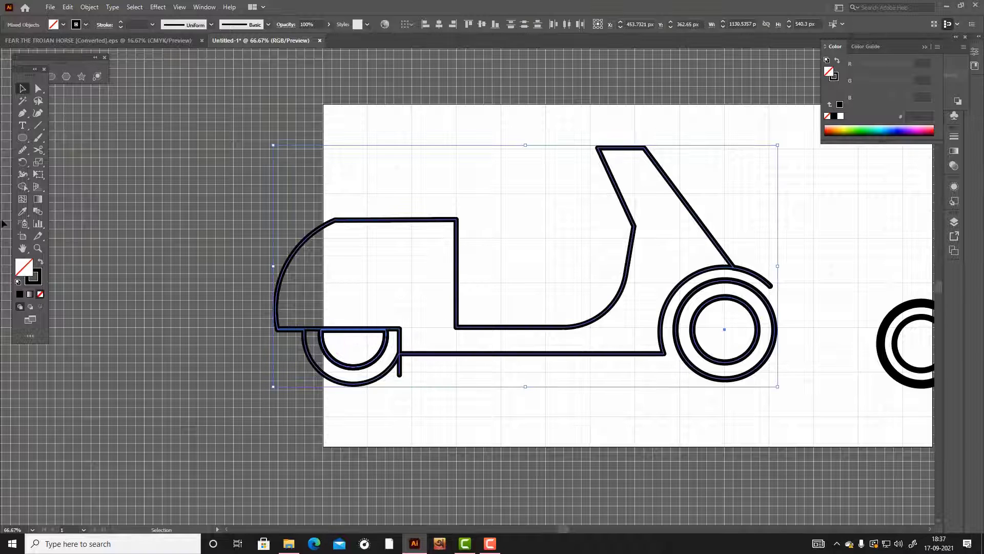
click(23, 186)
mouse_move(400, 377)
mouse_down()
mouse_move(411, 305)
mouse_move(449, 339)
mouse_up()
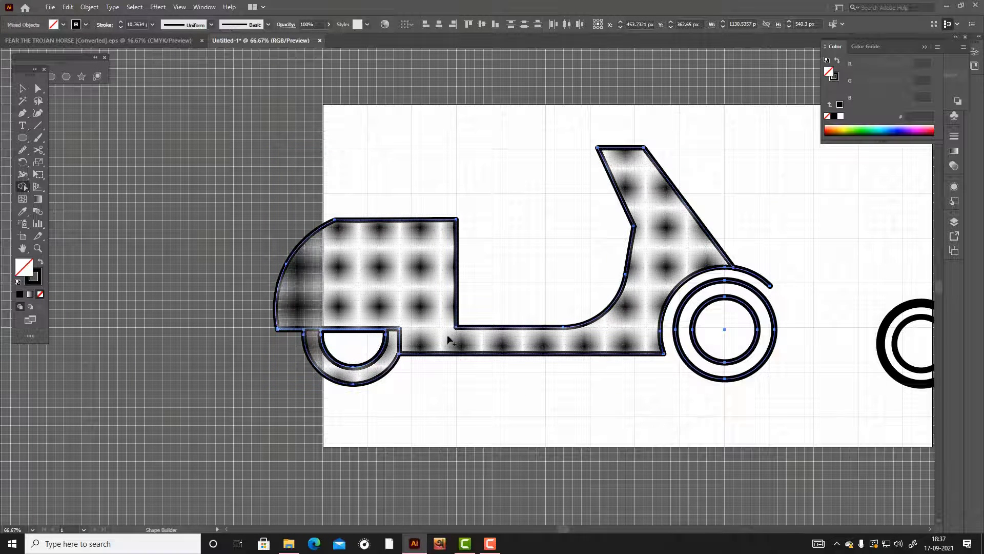
drag(380, 309, 544, 349)
Step: Fill the scooter body with the light colour F9F4F4
key(v)
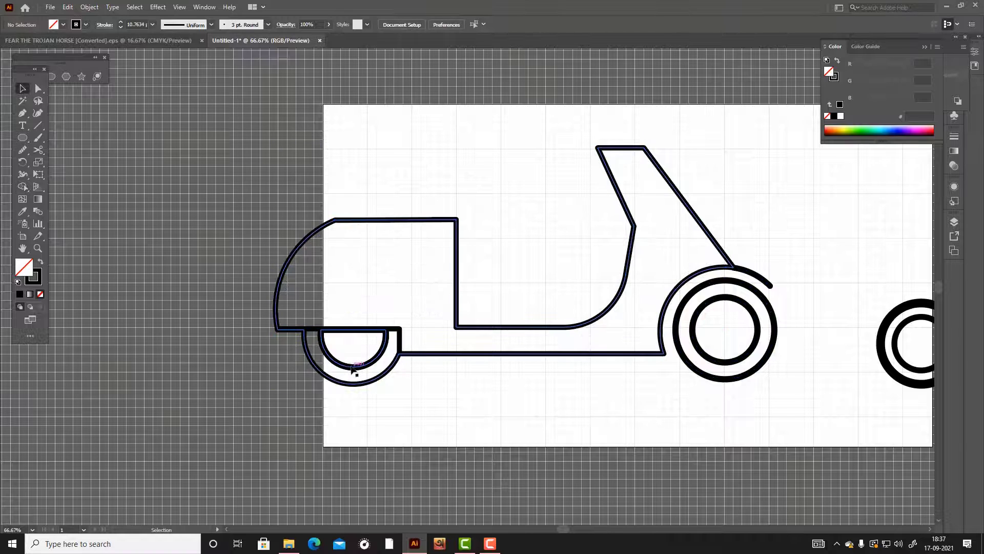
click(458, 250)
double_click(24, 266)
text(F9F4F4)
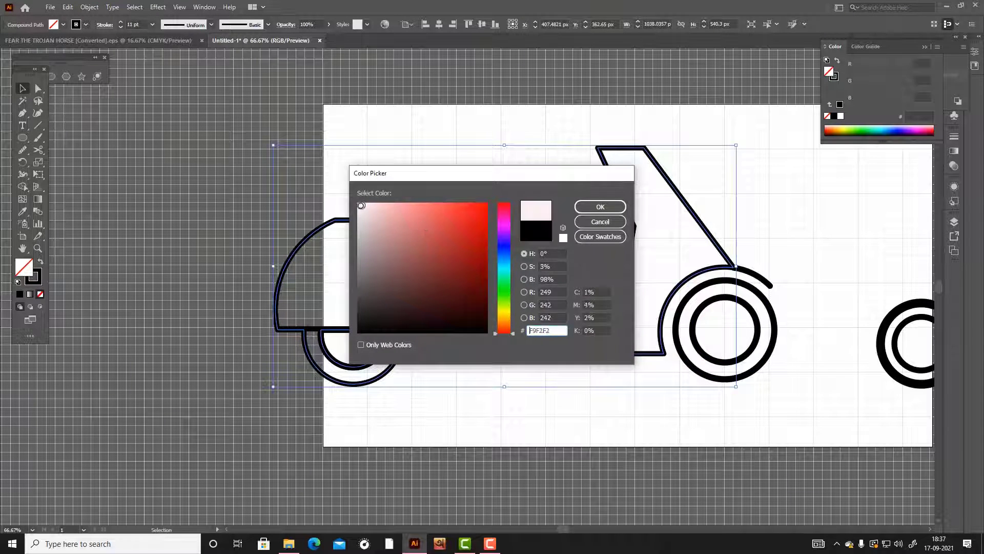
key(Return)
Step: Apply the body's light fill to the front wheel with the Eyedropper
scroll(815, 226, down, 2)
click(774, 267)
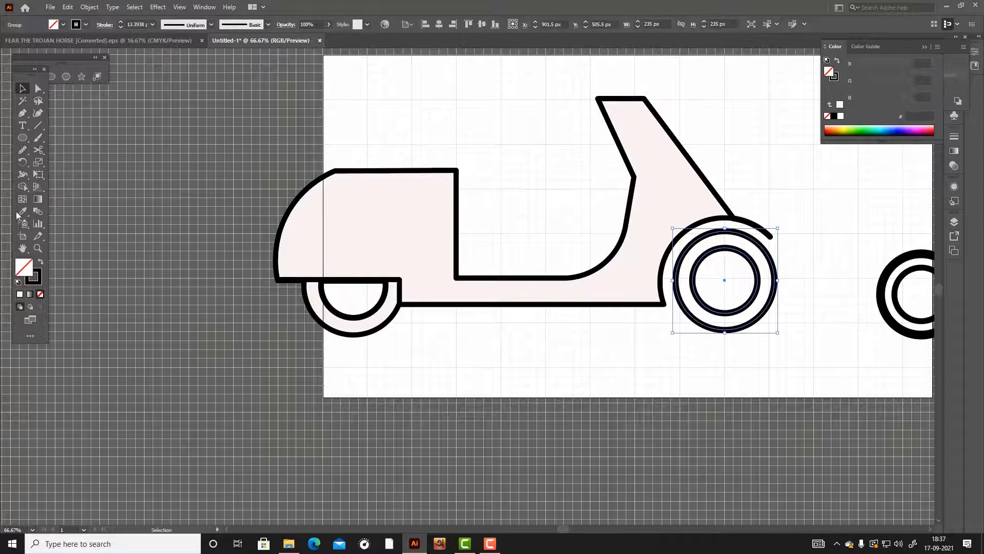
click(21, 212)
click(359, 221)
Step: Fill the rear wheel's inner half circle with the same F9F4F4 colour using the Shape Builder
click(22, 88)
click(391, 288)
click(22, 211)
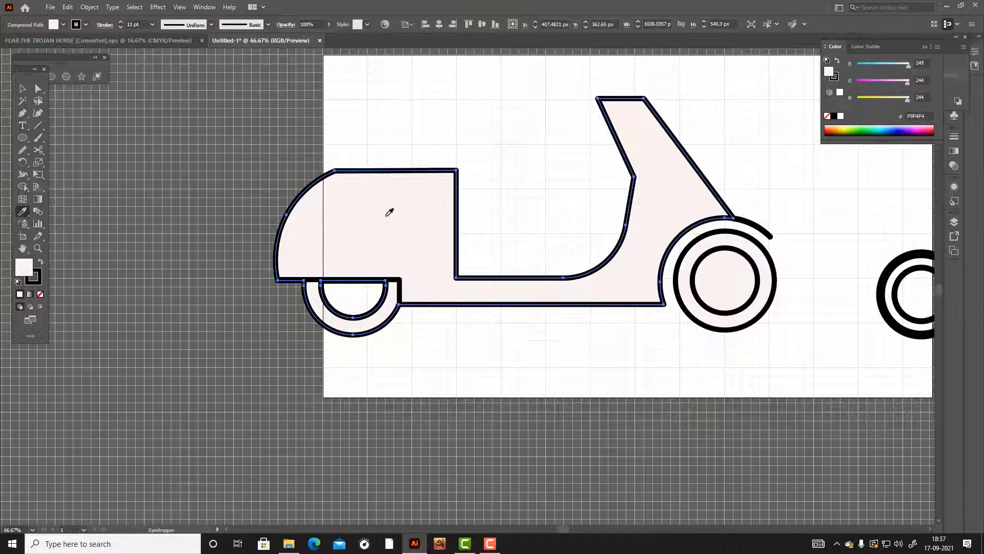
key(v)
key(ctrl+a)
key(shift+m)
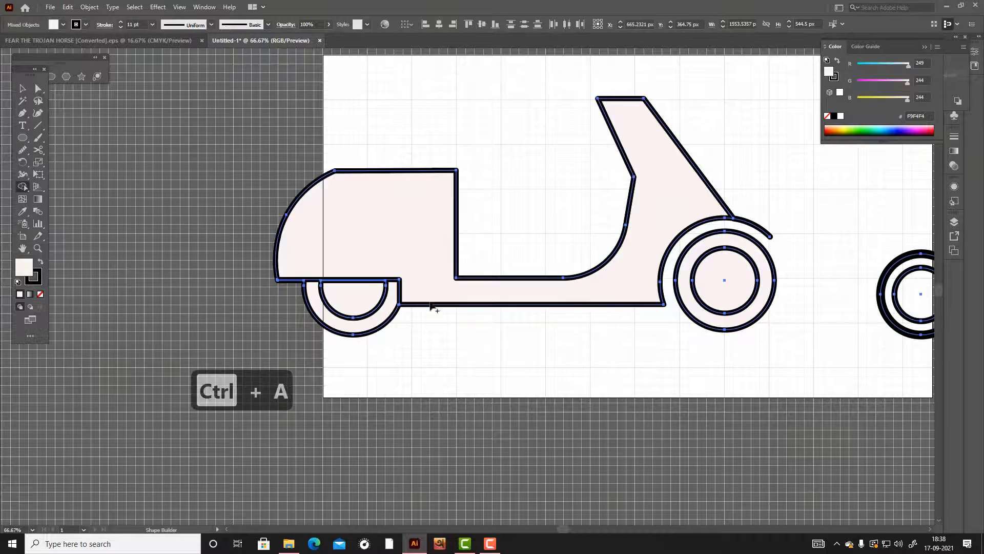
key(v)
click(493, 149)
Step: Delete the spare ringed wheel lying in front of the scooter
scroll(536, 165, up, 1)
drag(809, 205, 960, 352)
key(Delete)
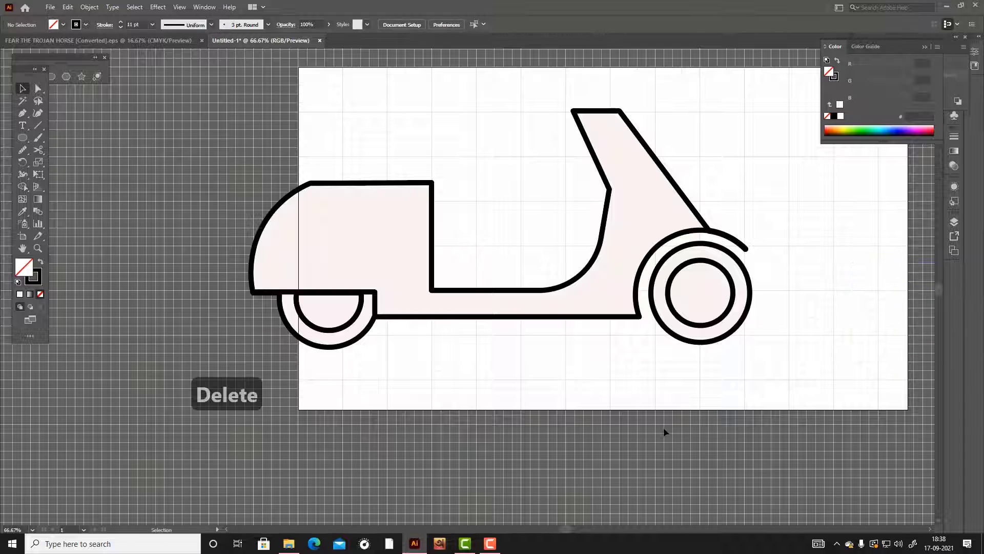
Step: Scale the whole scooter down to about 814 by 389 px and move it fully onto the artboard
drag(268, 121, 604, 302)
drag(236, 94, 660, 315)
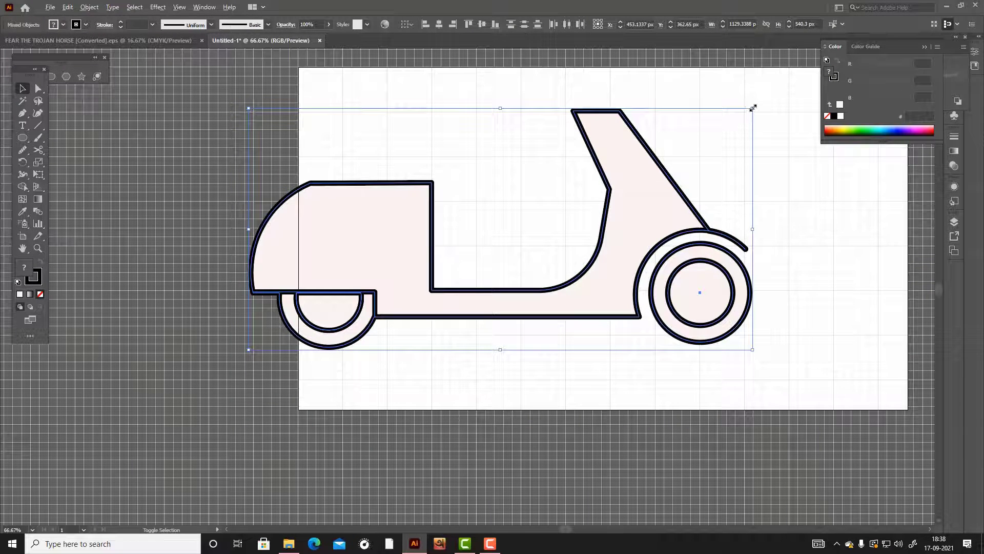
drag(753, 108, 685, 145)
drag(608, 204, 785, 220)
drag(566, 529, 577, 528)
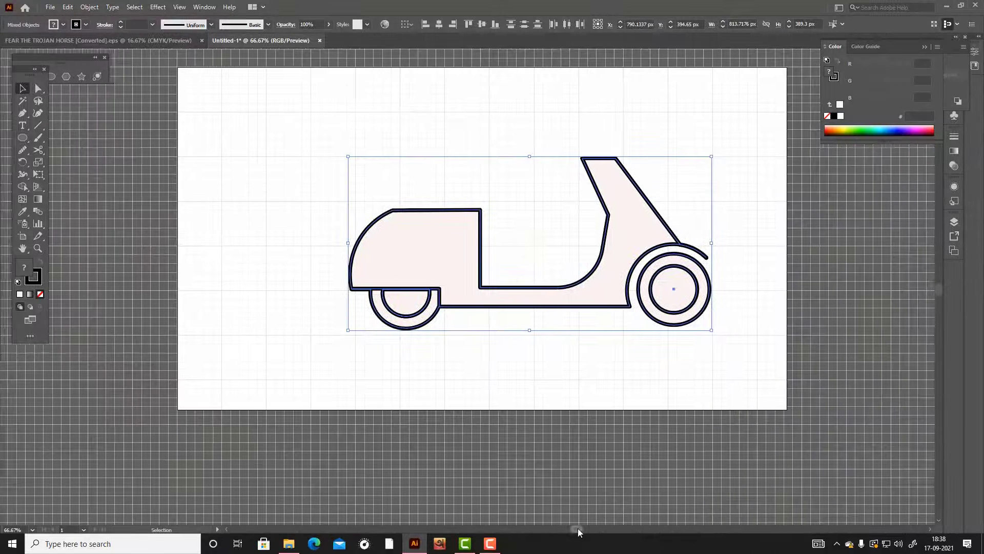
click(679, 397)
Step: Move the front wheel slightly down to about Y 516.6 px to widen the gap below the fender arc
key(ctrl+a)
drag(689, 322, 686, 326)
scroll(724, 343, up, 2)
click(723, 344)
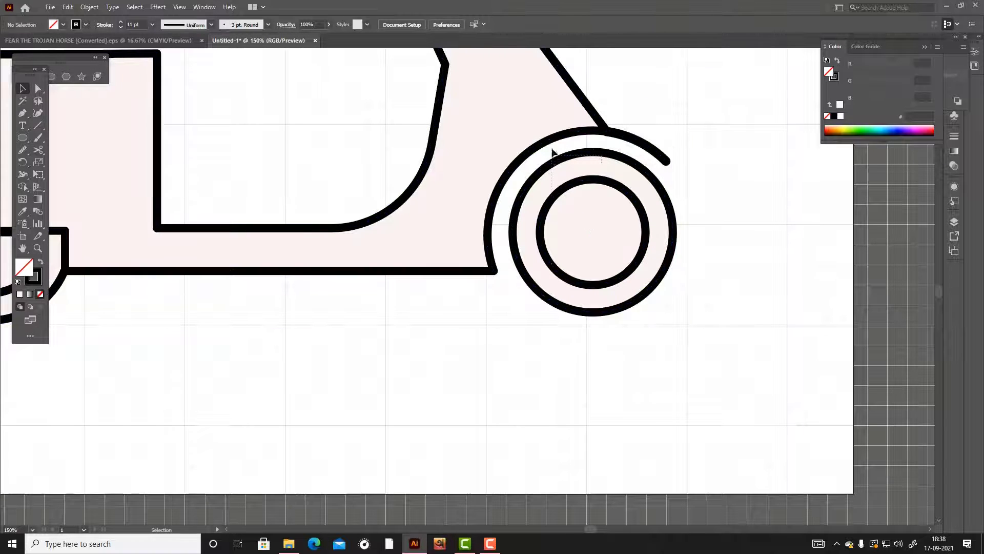
click(639, 302)
drag(593, 233, 593, 242)
scroll(699, 268, down, 2)
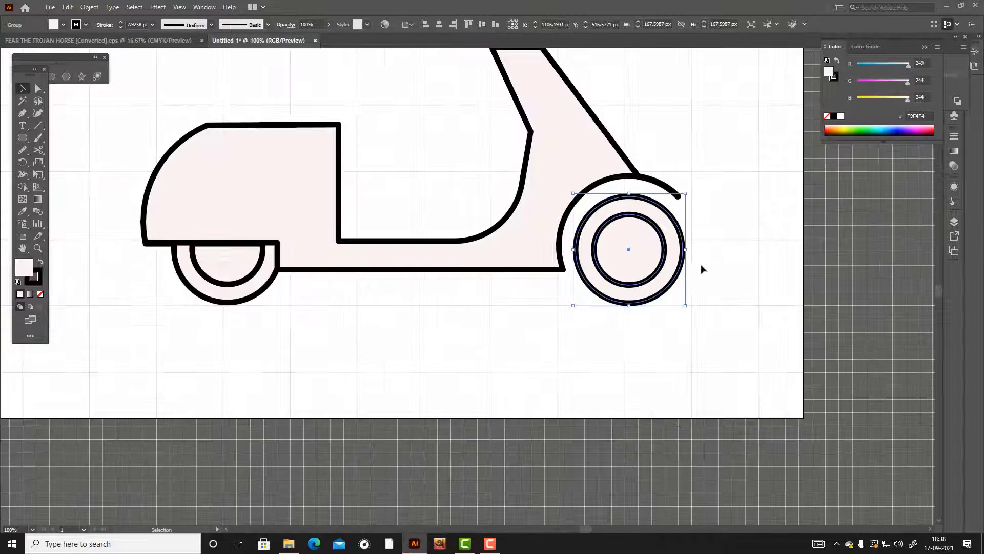
click(726, 271)
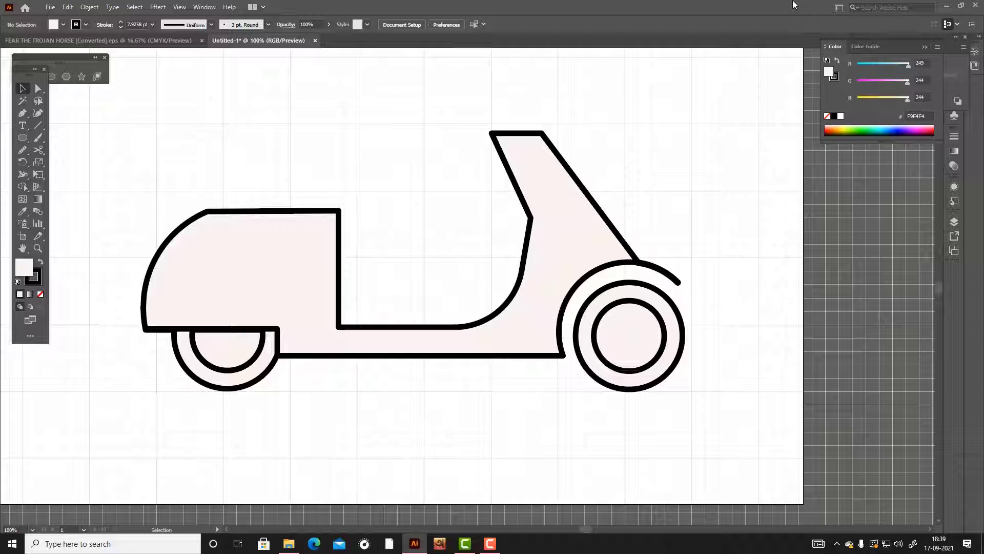
Step: Draw an ellipse about 116 by 107 px over the top of the front shield
click(23, 138)
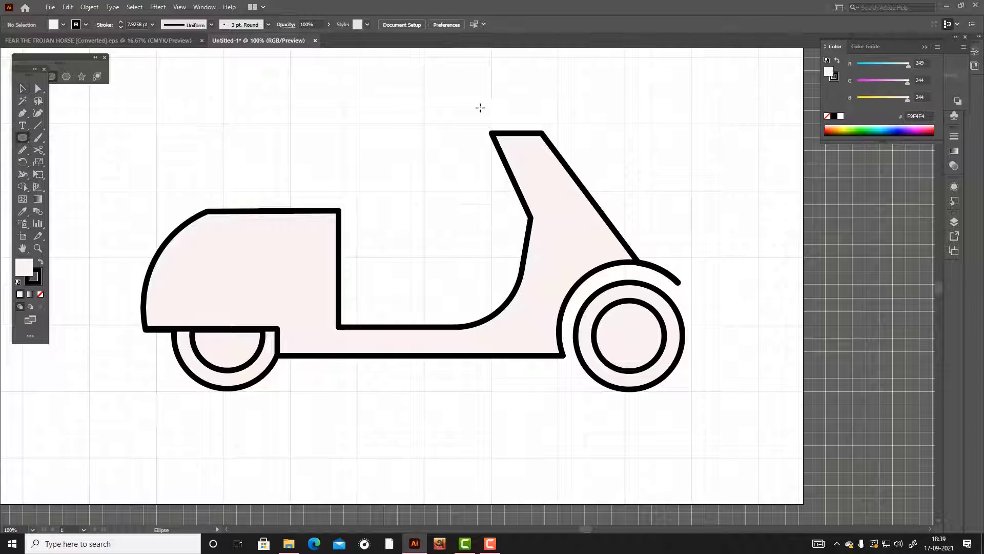
drag(473, 98, 555, 175)
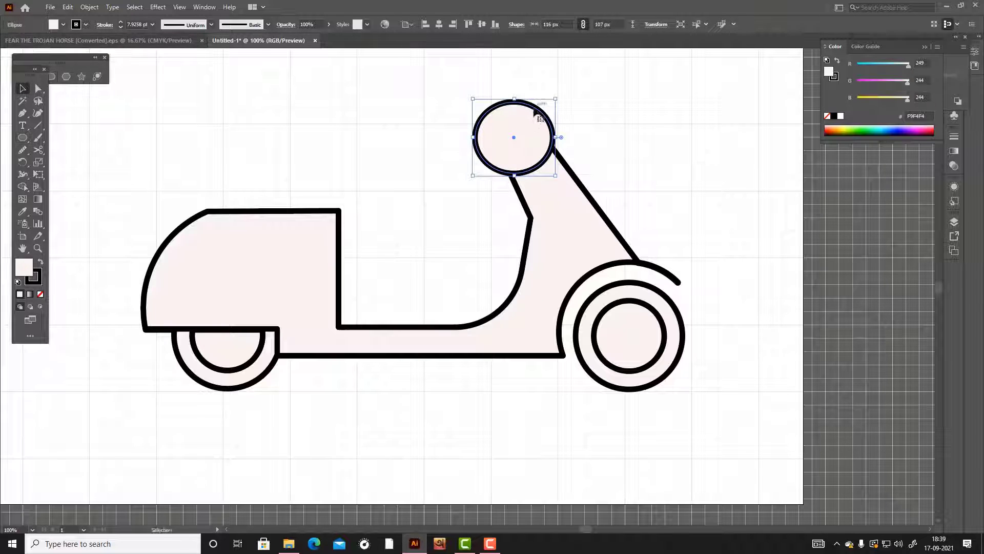
Step: Scale the ellipse down to a circle of about 88 by 88 px and place it at the front shield's upper front corner
key(v)
mouse_move(552, 106)
mouse_down()
mouse_move(603, 88)
mouse_move(558, 91)
mouse_up()
drag(550, 101, 578, 97)
drag(586, 86, 589, 83)
click(620, 101)
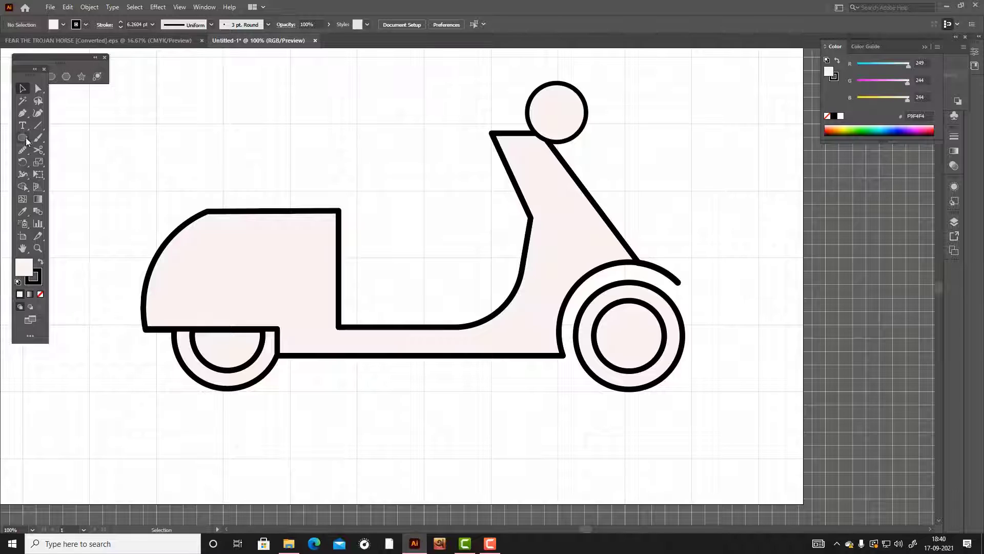
Step: Draw a rectangle about 143 by 57 px along the shield's top edge, overlapping the headlight circle
key(m)
drag(468, 94, 567, 135)
key(v)
Step: Align the headlight circle's vertical centre to the rectangle as key object
click(567, 129)
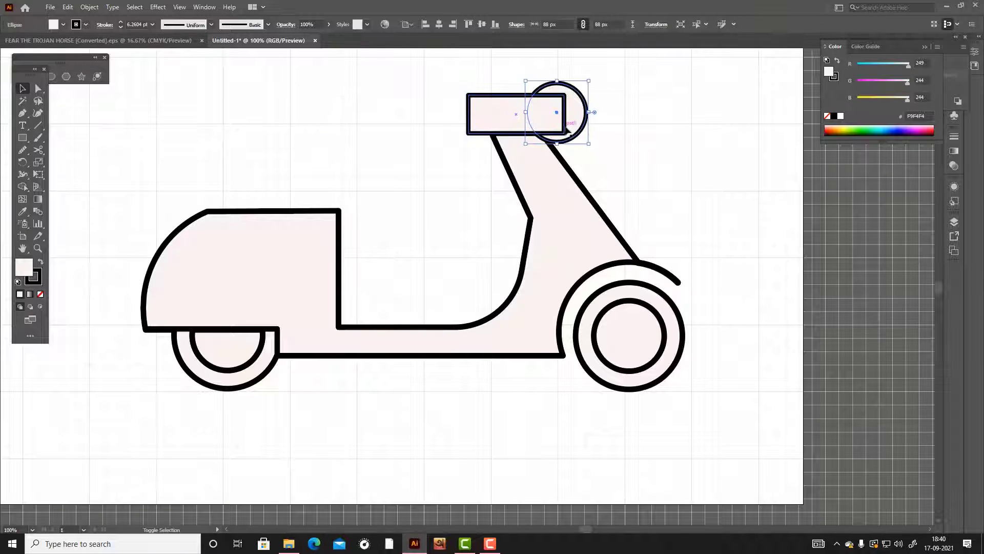
shift+click(478, 102)
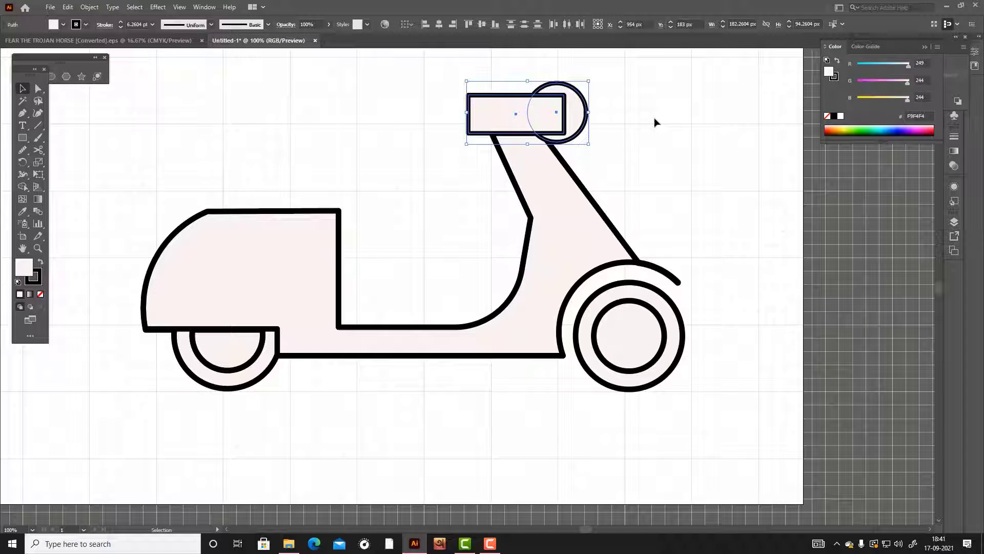
click(509, 98)
click(482, 24)
click(605, 122)
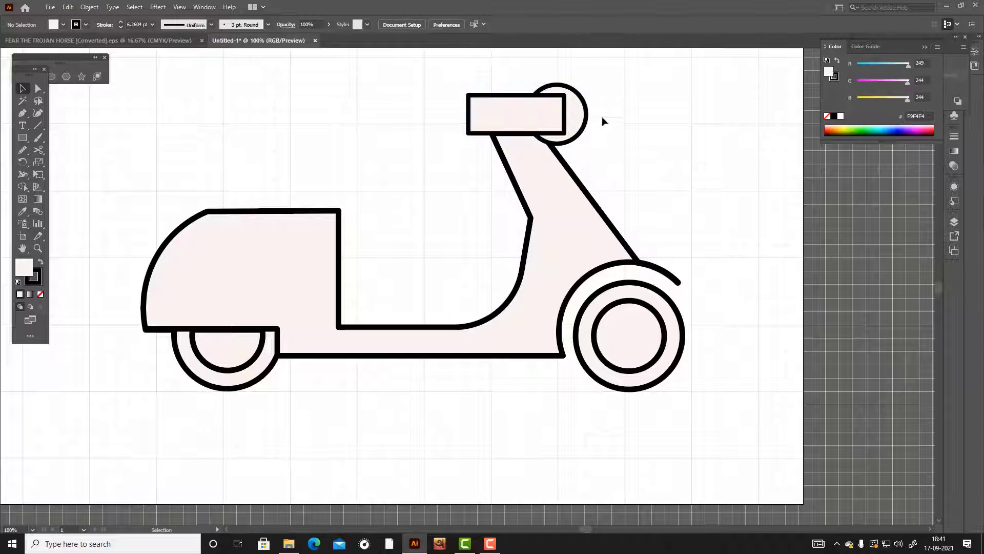
Step: Draw a slightly smaller circle overlapping the front edge of the headlight circle
mouse_move(22, 138)
mouse_down()
mouse_move(47, 133)
mouse_move(67, 158)
mouse_up()
mouse_move(584, 87)
mouse_down()
mouse_move(642, 143)
mouse_move(620, 114)
mouse_up()
key(v)
Step: Remove the part of the small circle outside the headlight with the Shape Builder, leaving a curved lens at its front
drag(461, 81, 682, 161)
click(22, 186)
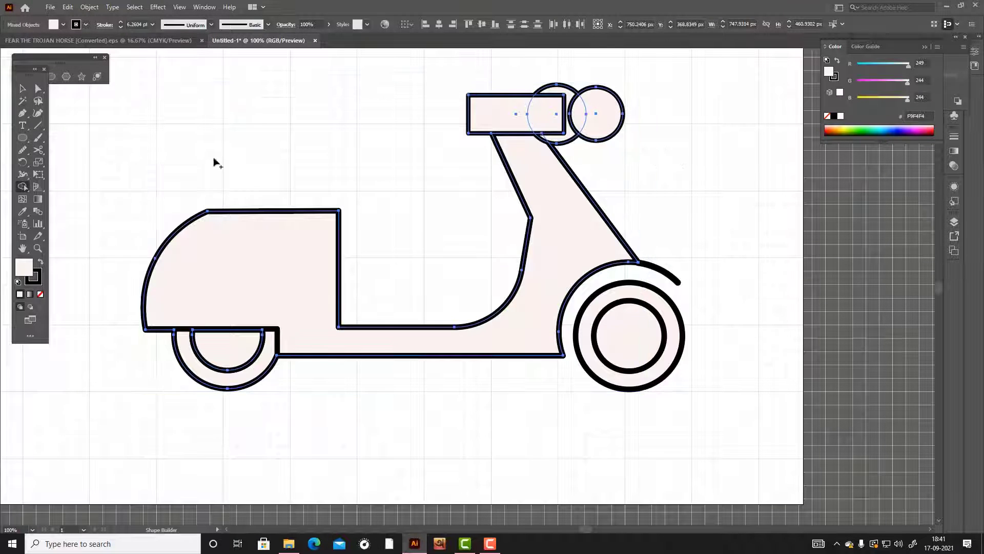
alt+click(630, 122)
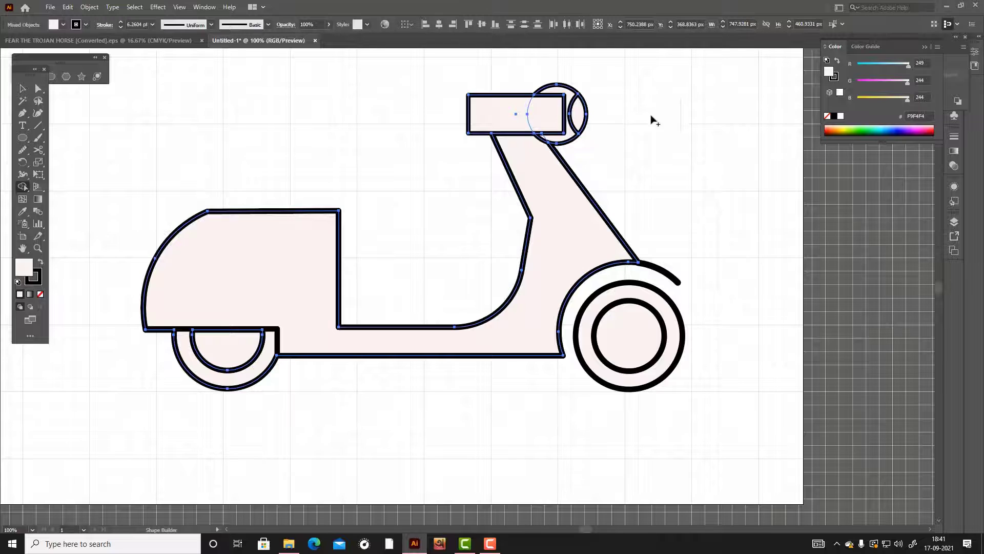
click(21, 90)
click(431, 82)
click(526, 115)
click(445, 83)
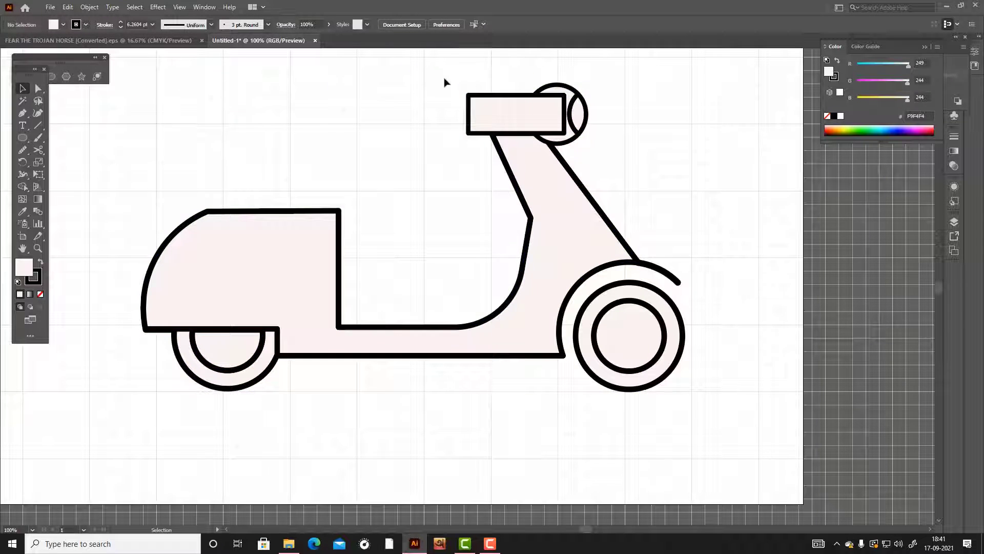
Step: Round the two rear corners of the handlebar housing rectangle to a radius of about 28.5 px
click(42, 91)
click(469, 95)
shift+click(469, 133)
drag(477, 124, 505, 123)
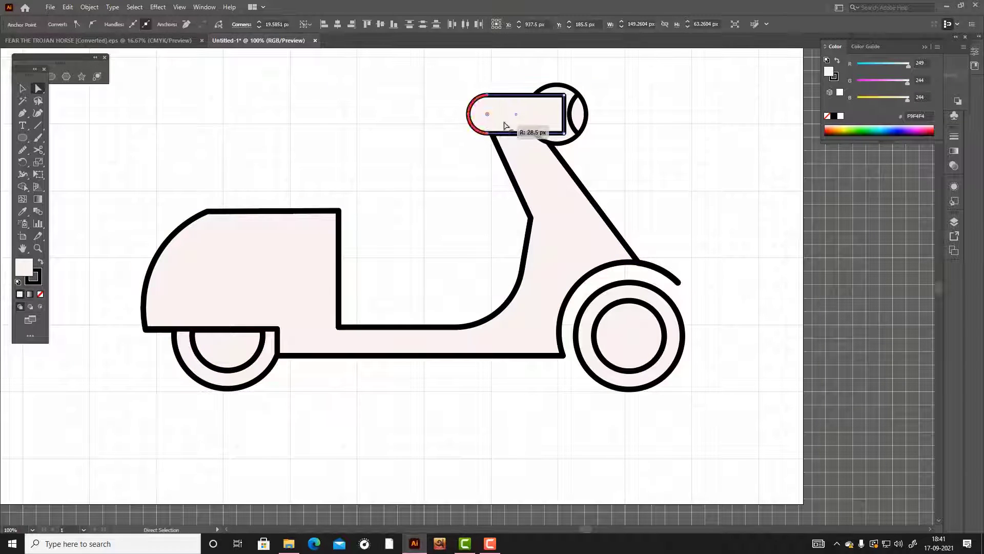
click(26, 88)
click(619, 173)
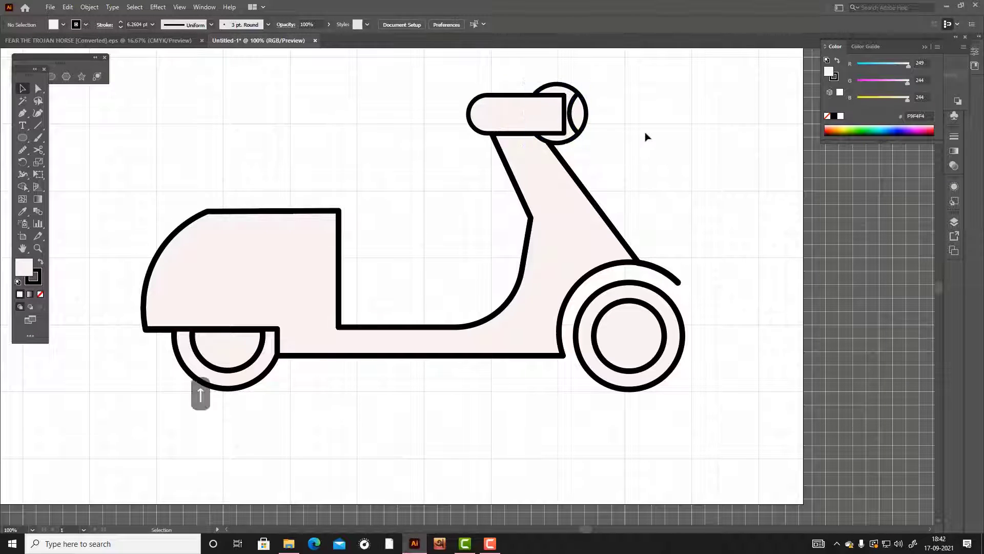
Step: Start a handlebar outline with the Pen from the housing's centre up, back and slightly down at the rear end, with no fill
scroll(202, 235, up, 1)
key(ctrl+a)
click(716, 462)
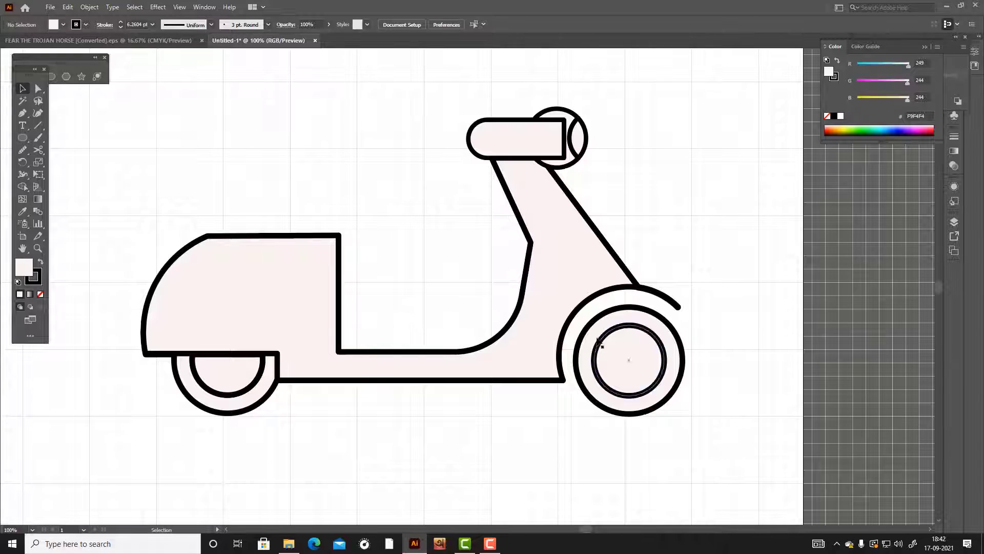
key(p)
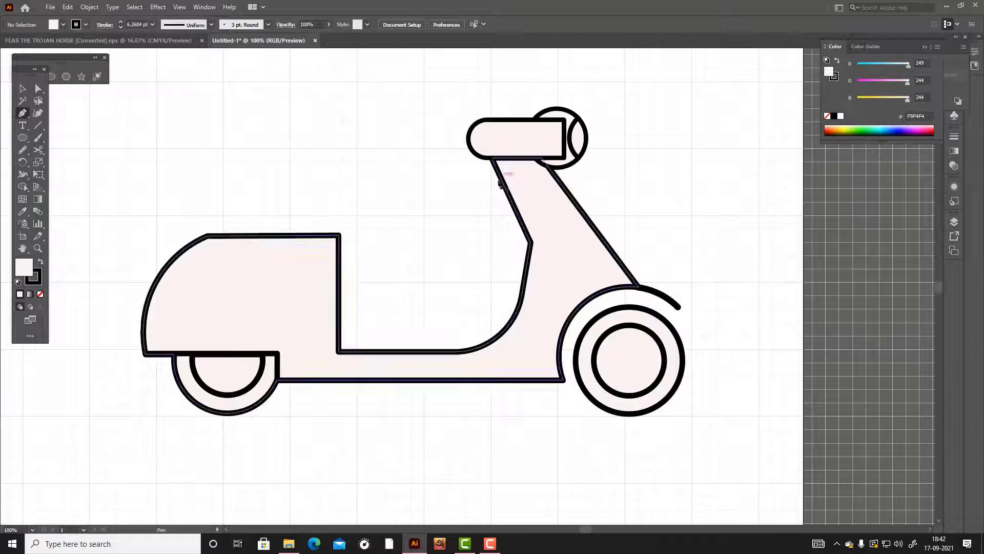
click(517, 139)
scroll(494, 82, up, 2)
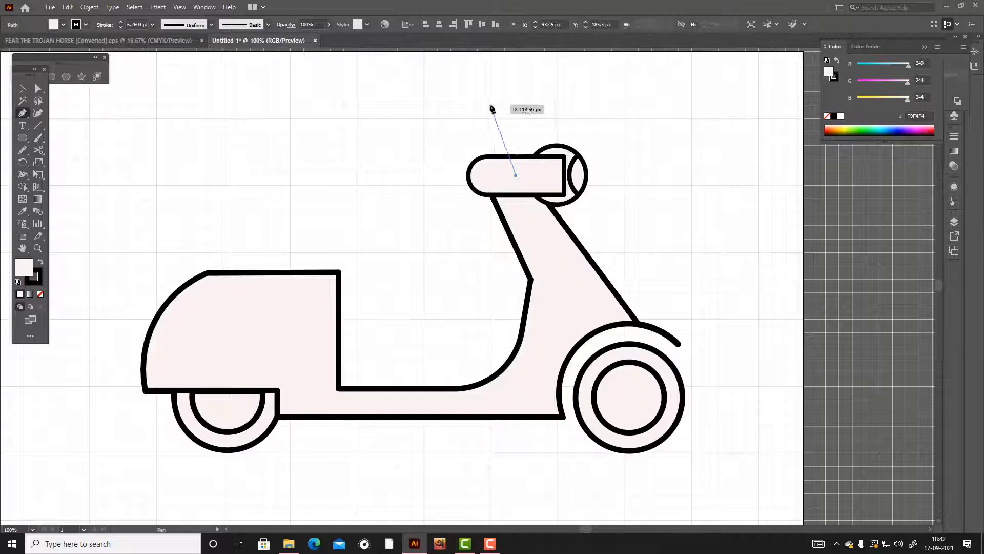
click(491, 104)
click(423, 105)
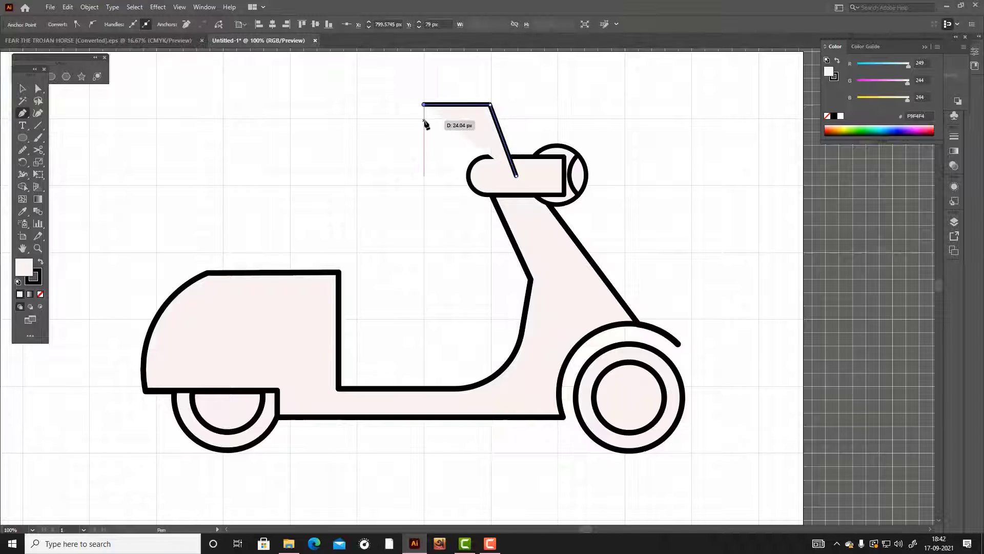
click(424, 121)
click(41, 294)
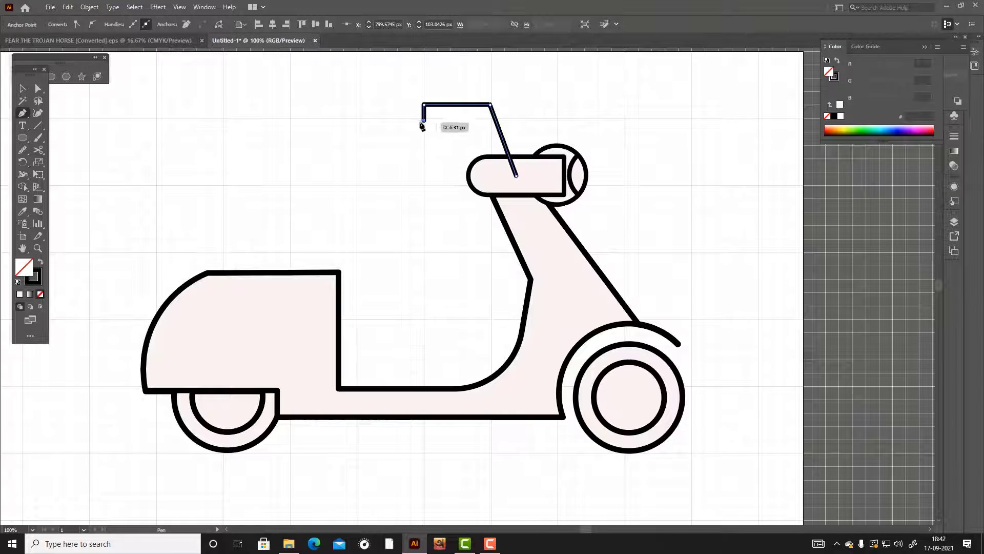
click(409, 121)
click(409, 92)
click(425, 93)
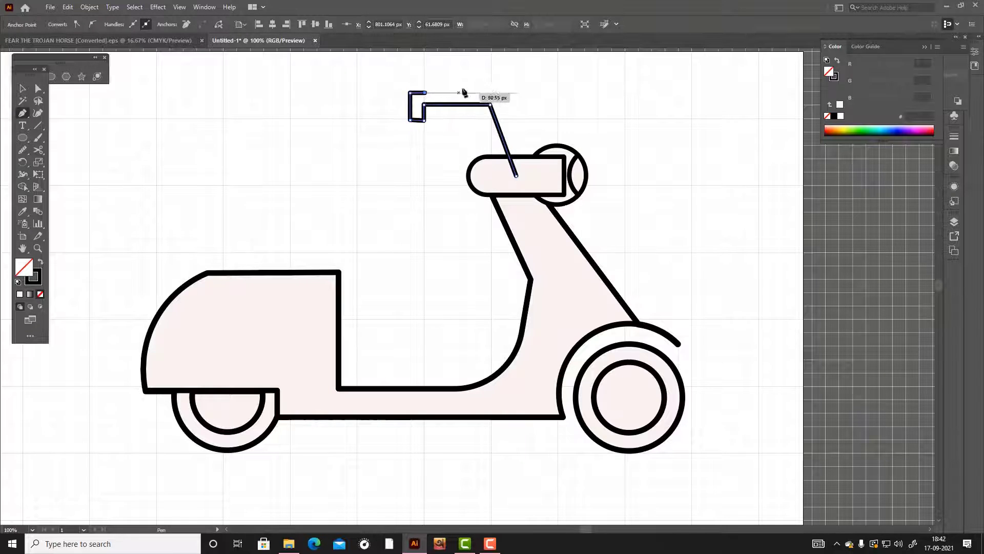
key(ctrl+z)
key(ctrl+z)
key(ctrl+z)
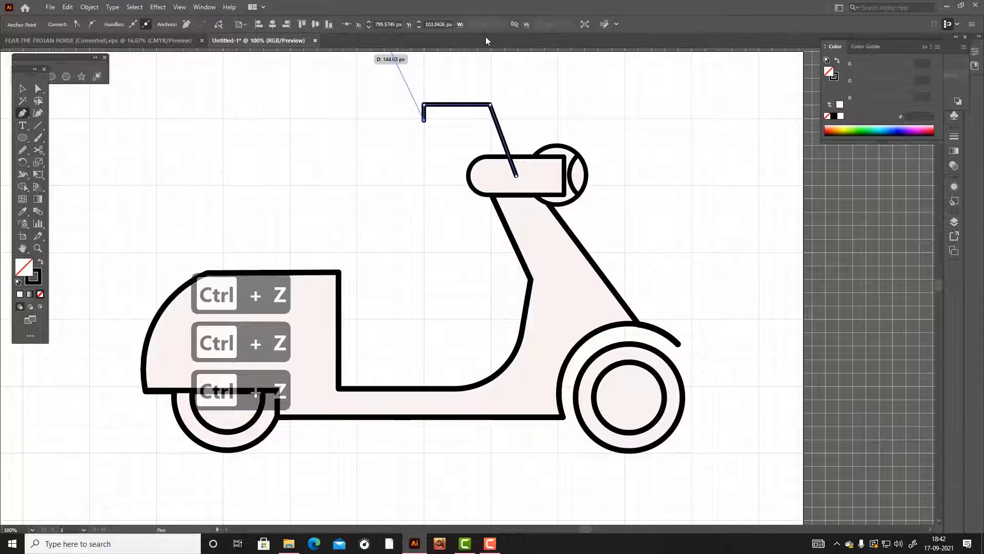
Step: Add a narrow grip at the handlebar's rear end, close the outline at its start point and swap fill and stroke for solid black
click(414, 120)
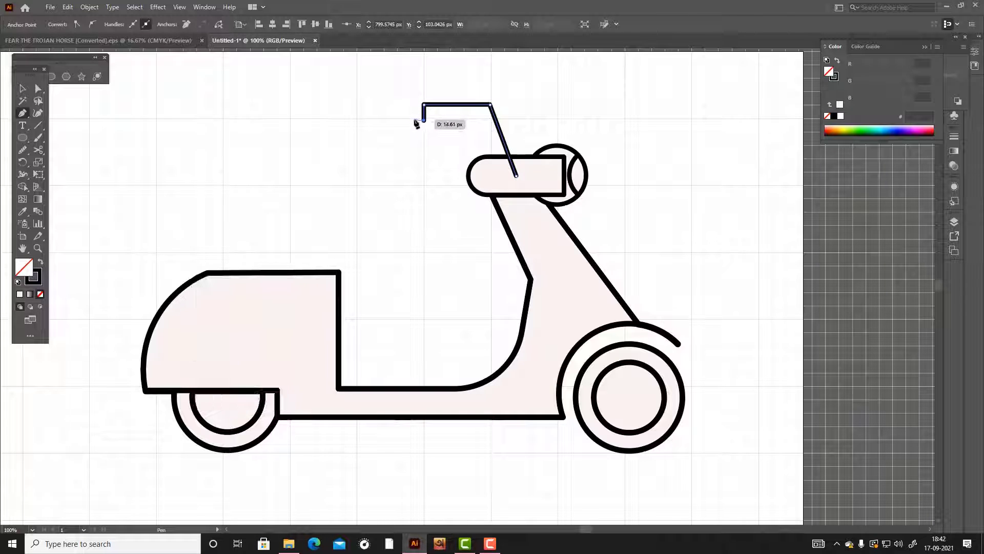
click(414, 93)
click(425, 93)
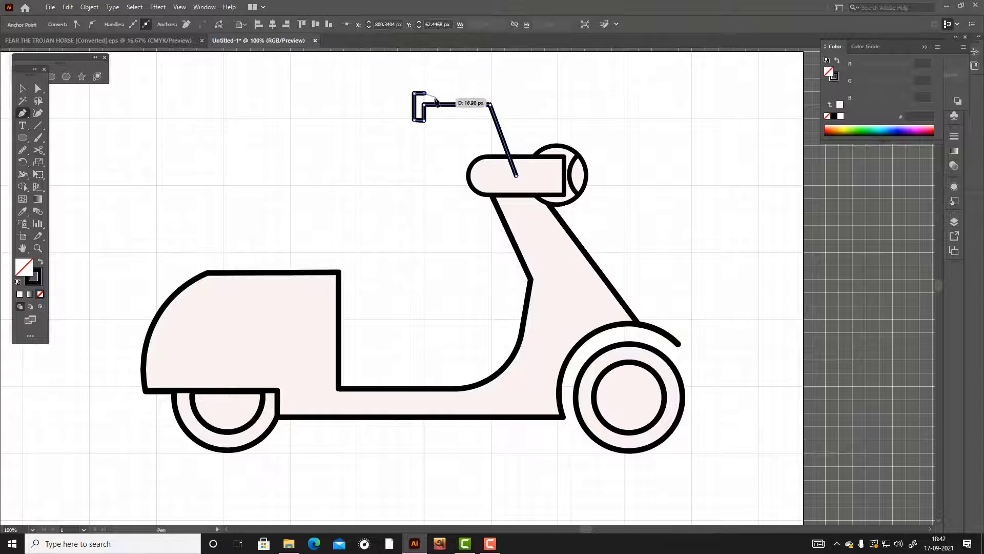
click(431, 99)
click(495, 100)
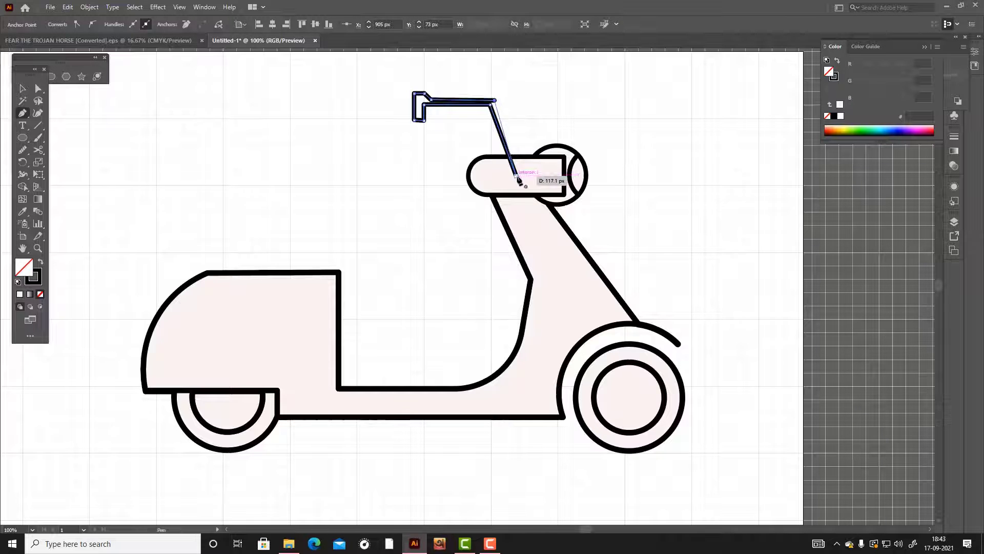
click(517, 175)
click(40, 264)
click(22, 88)
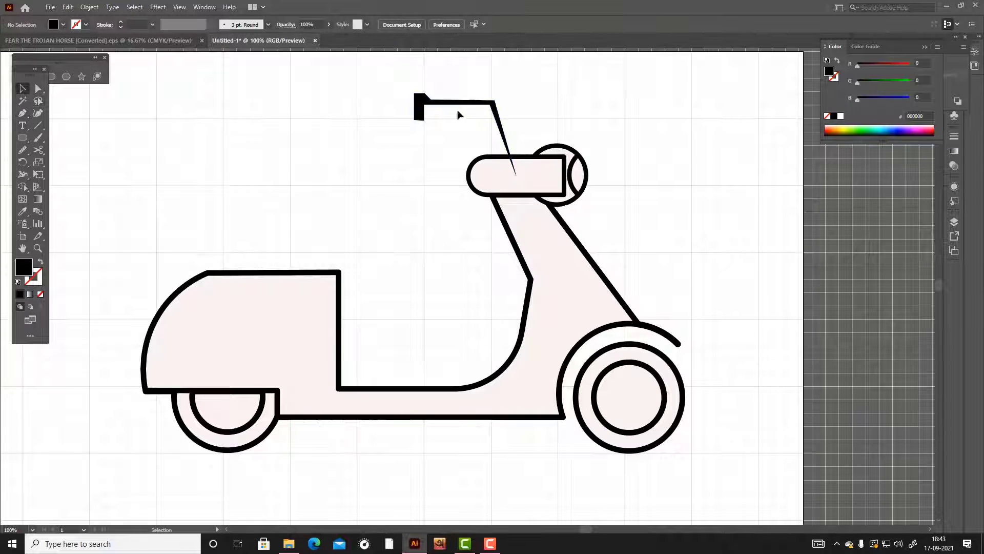
Step: Scale the handlebar down to about 119.5 by 91.5 px and give it an 11 pt near-black stroke with colour 020000
drag(413, 92, 436, 114)
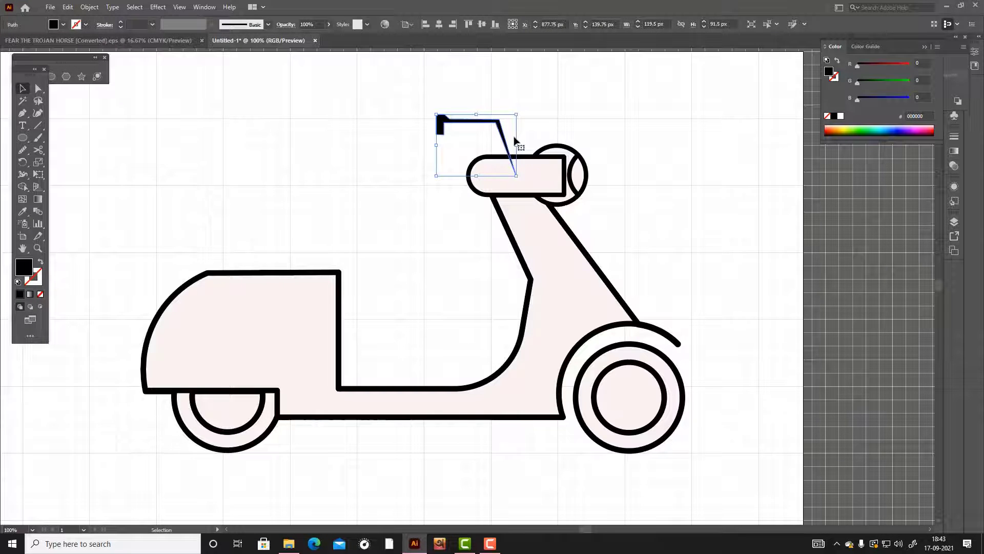
double_click(33, 277)
click(599, 205)
scroll(139, 24, up, 9)
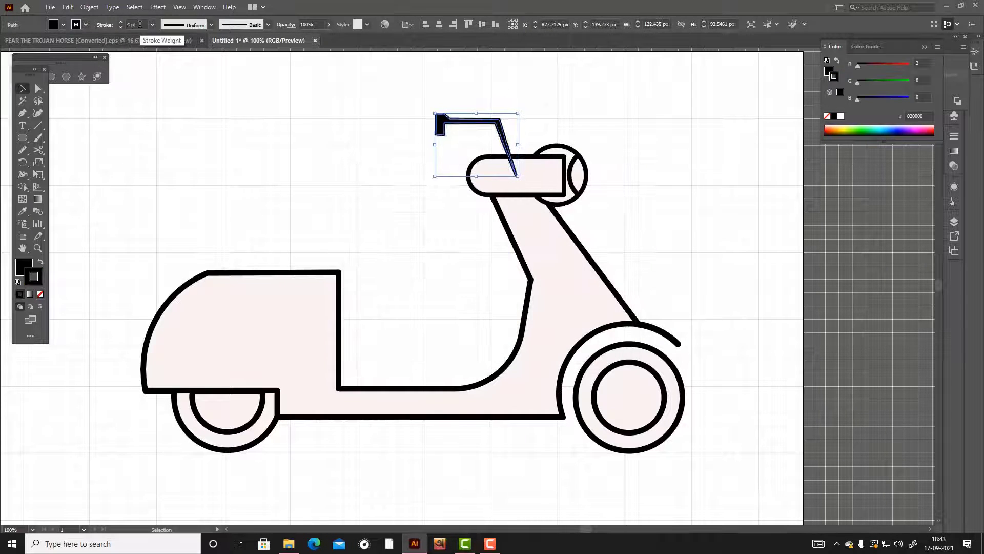
scroll(139, 24, up, 1)
click(213, 136)
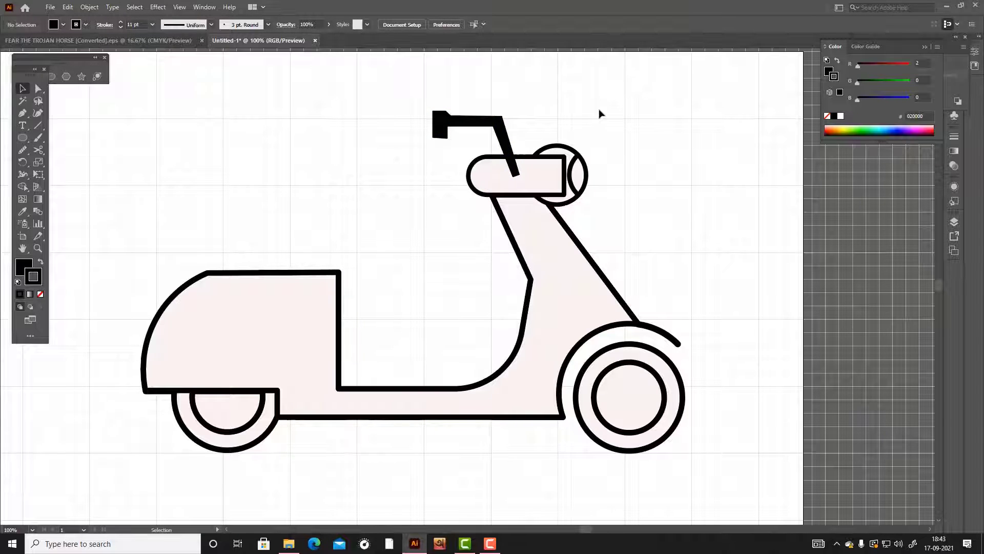
Step: Draw an open, bent lever line with the Pen from inside the housing back below the handlebar grip, with no fill
click(23, 115)
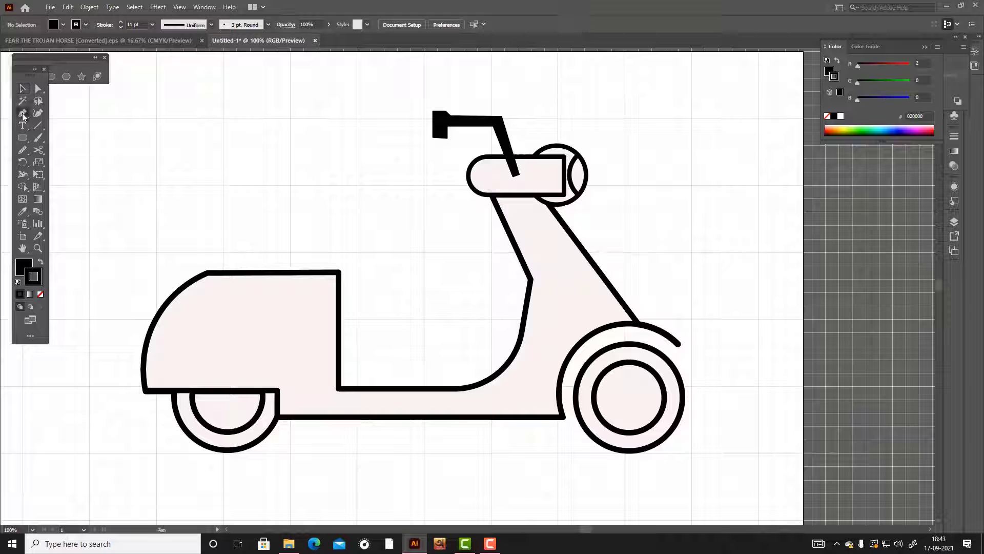
click(502, 177)
click(455, 152)
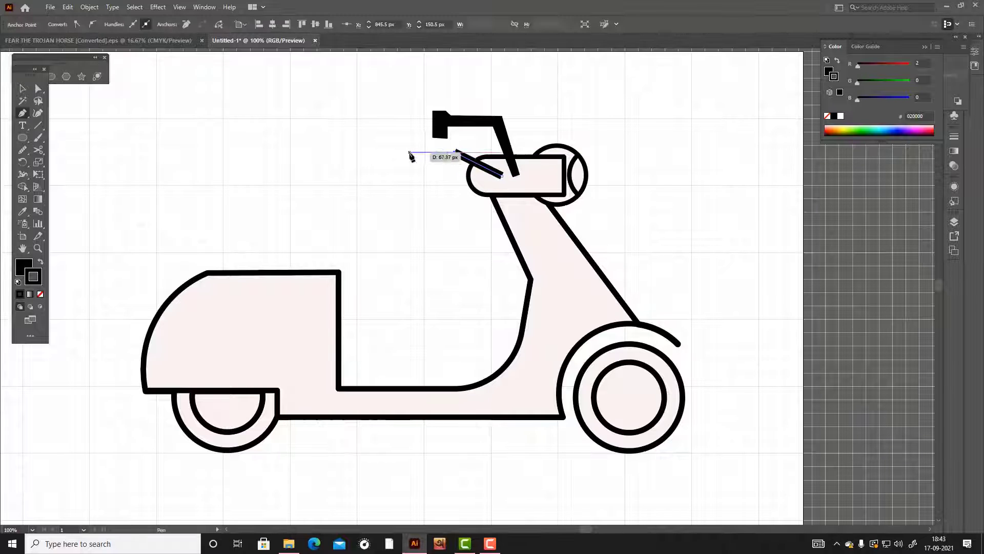
click(409, 152)
key(slash)
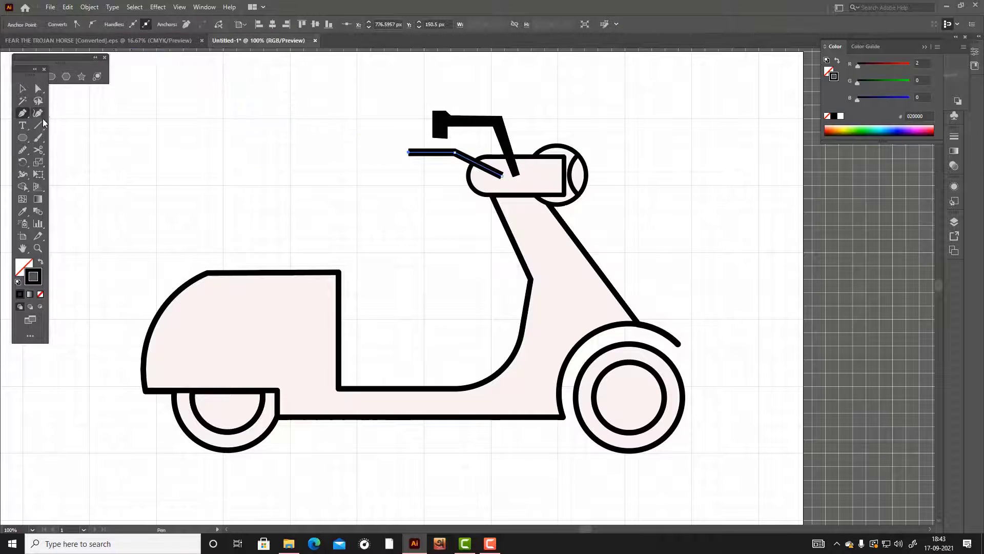
Step: Give the bent lever line round end caps
click(92, 25)
key(ctrl+z)
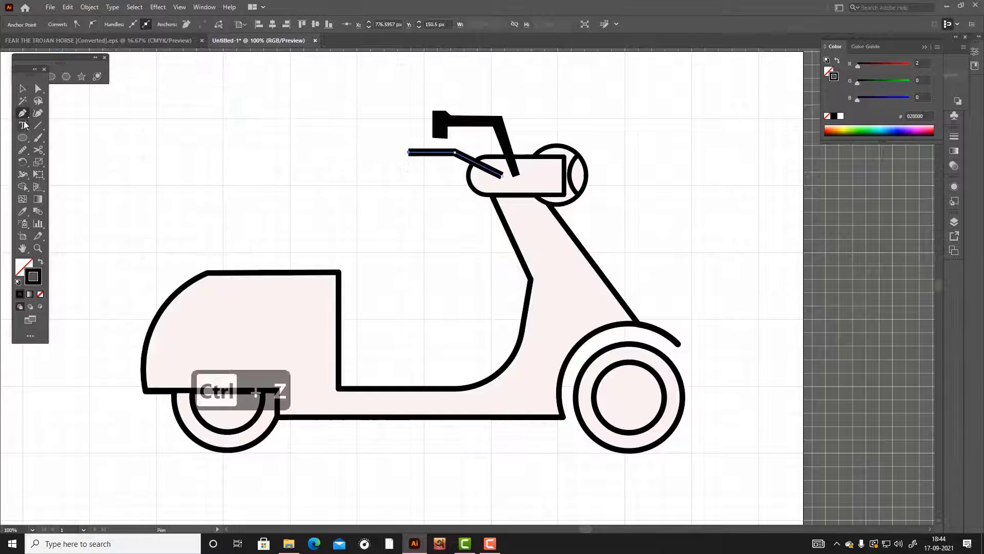
drag(25, 71, 36, 90)
click(50, 131)
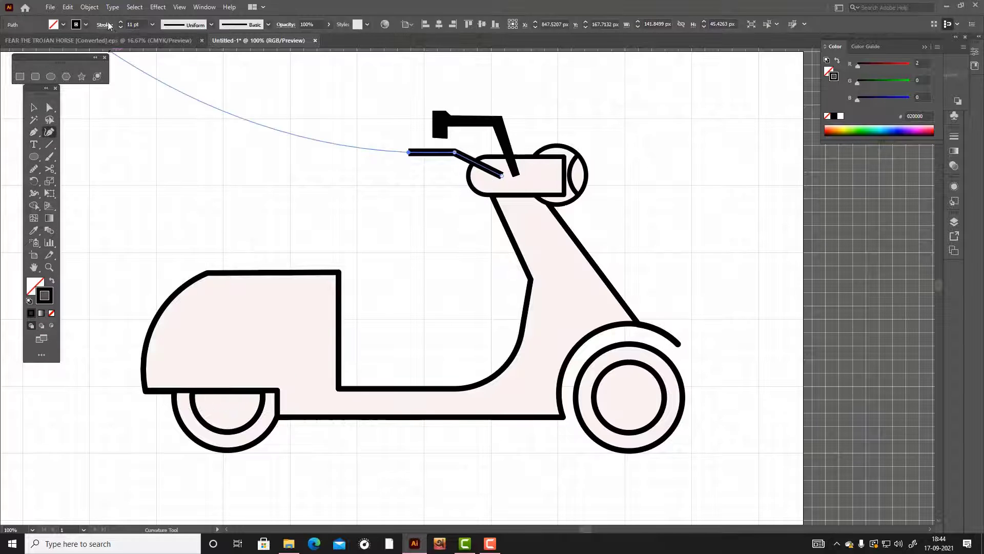
click(104, 24)
click(51, 50)
click(34, 108)
click(333, 129)
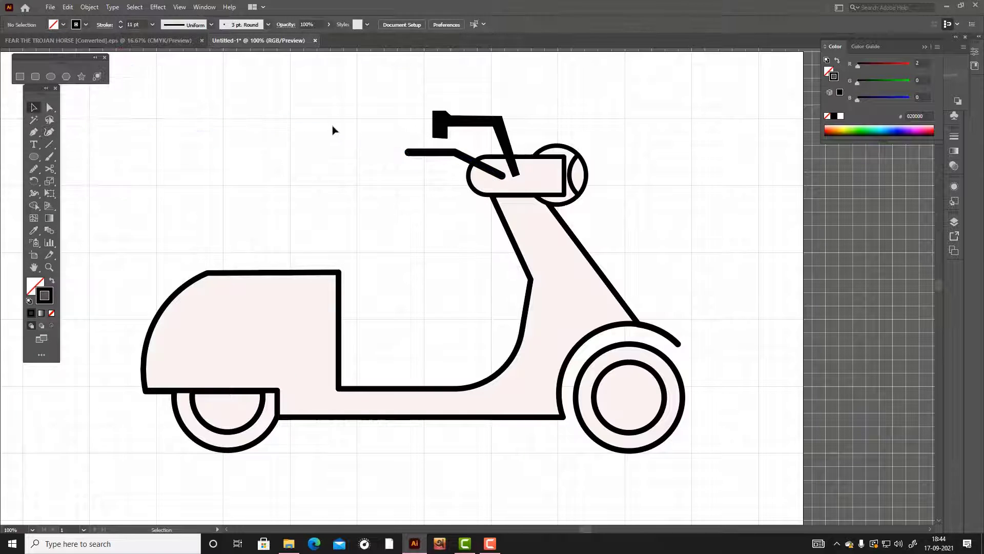
Step: Narrow the rounded handlebar housing by pulling its rear end toward the headlight
click(491, 173)
click(532, 179)
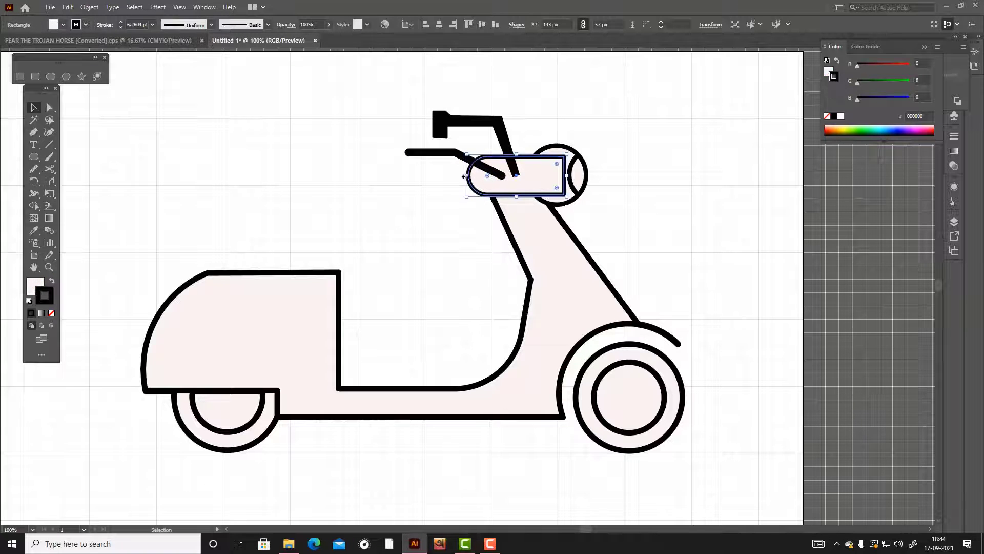
drag(468, 176, 511, 184)
Step: Scale the lever line down to about 113 px wide and position it so its front end sits inside the housing
drag(417, 155, 428, 149)
drag(443, 152, 440, 156)
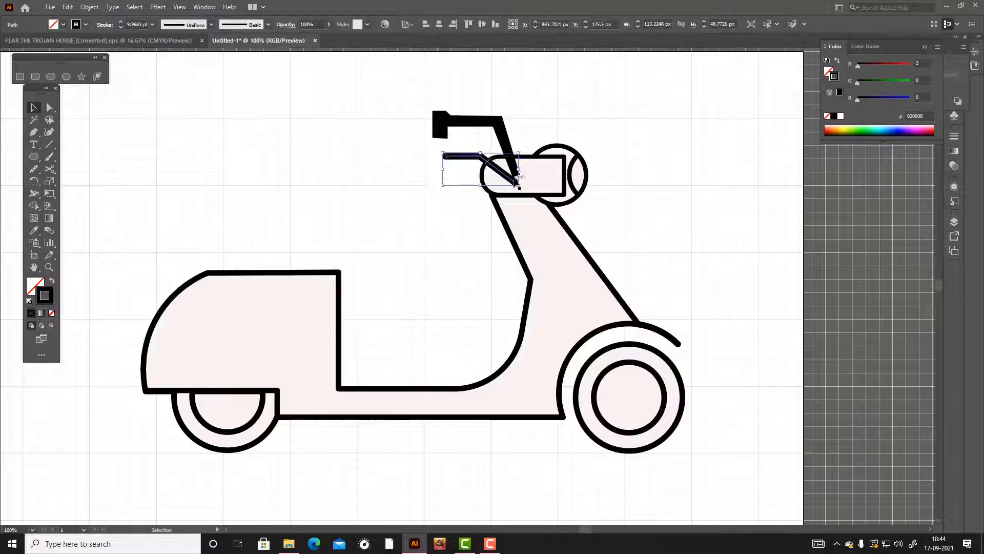
mouse_move(507, 184)
mouse_down()
mouse_move(491, 192)
mouse_move(500, 175)
mouse_up()
click(527, 185)
Step: Paste a copy of the lever line behind the original and rotate it steeply upward against the handlebar stem
key(ctrl+c)
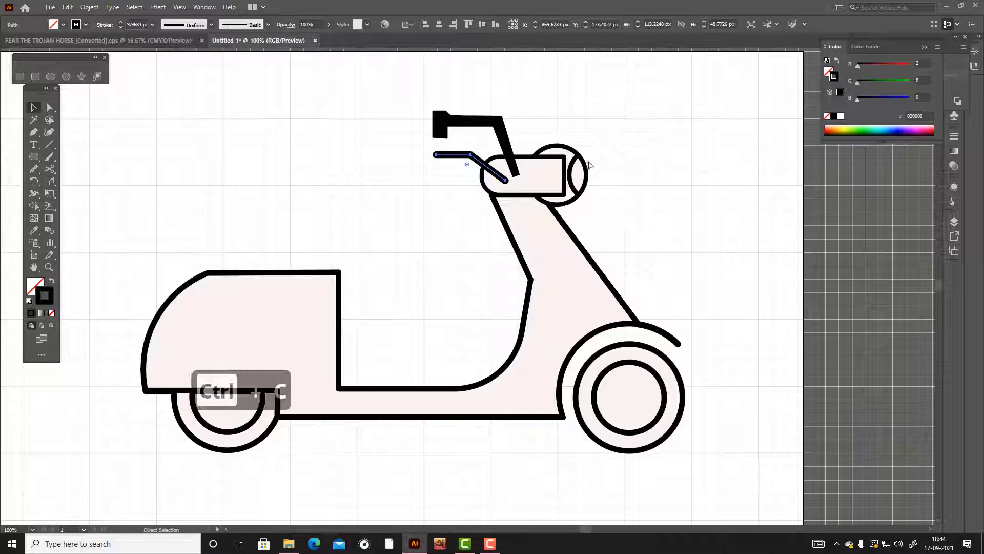
key(ctrl+b)
drag(478, 160, 496, 147)
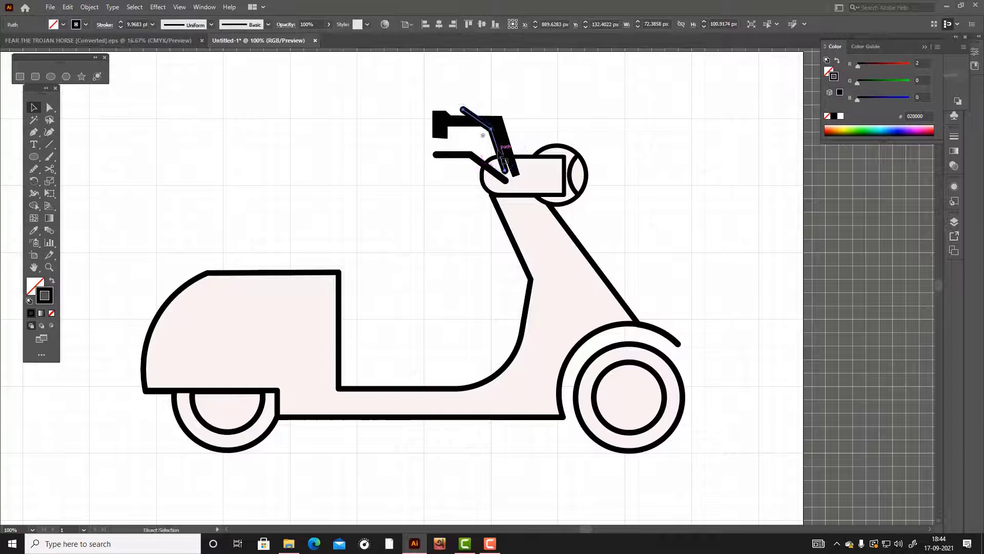
Step: Send the rotated lever copy to the back, scale it down and tuck it between the handlebar and the housing
key(ctrl+shift+[)
drag(463, 107, 478, 128)
drag(525, 154, 498, 151)
click(613, 138)
click(564, 115)
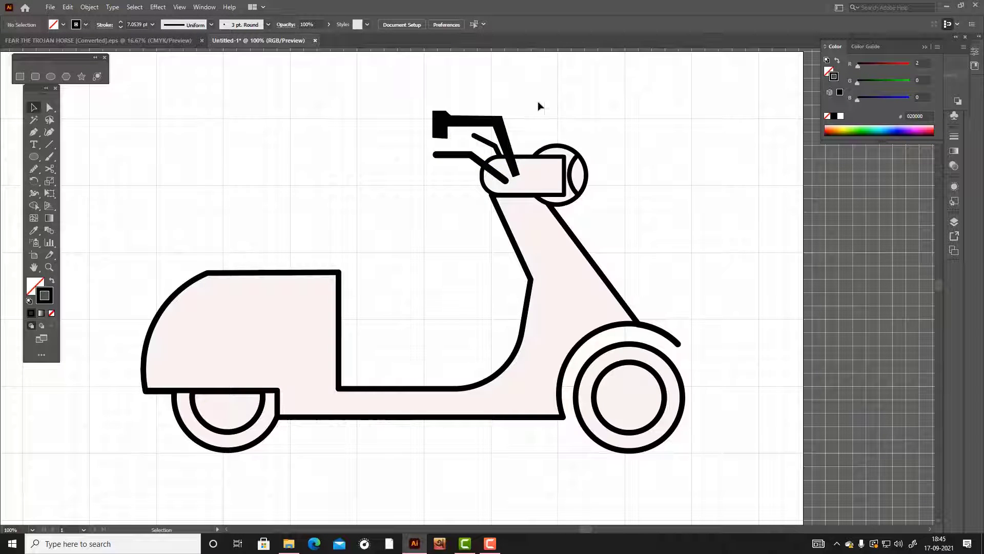
Step: Set the stroke weight of the lower lever and all the scooter artwork to 11 pt
click(437, 155)
key(BackSpace)
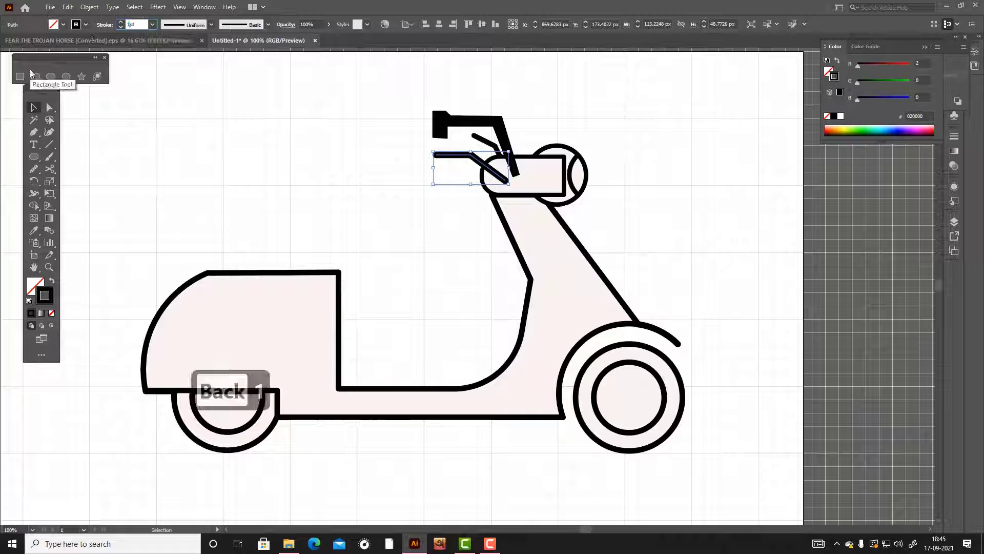
text(11)
key(Return)
click(479, 253)
key(ctrl+a)
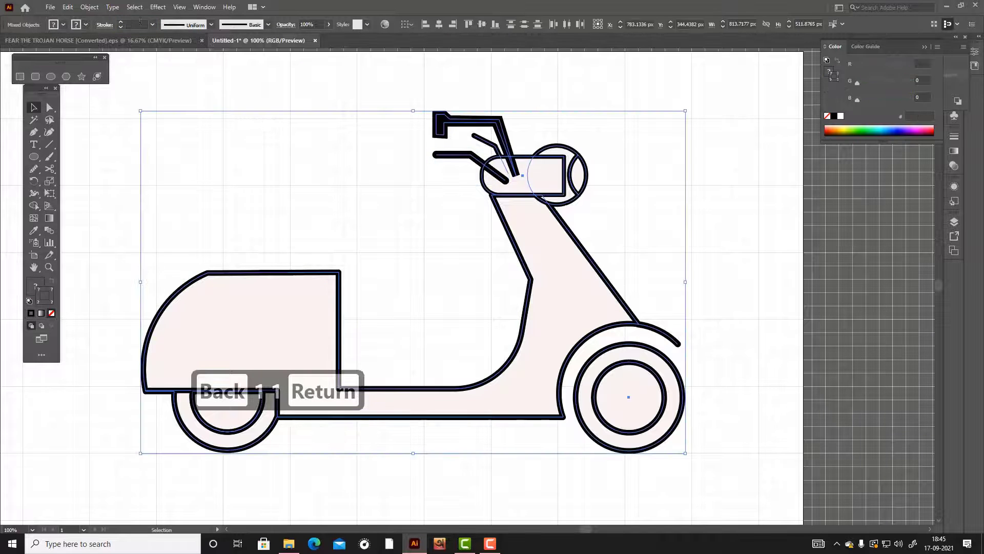
click(133, 25)
text(11)
key(Return)
click(239, 168)
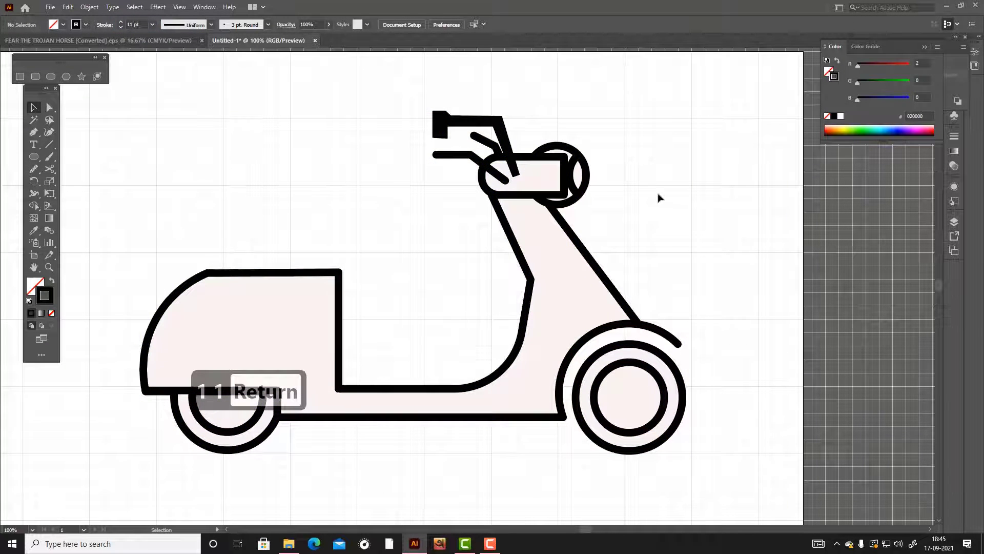
Step: Move the lower lever slightly up and back, and merge the handlebar housing with the headlight body using Shape Builder
drag(509, 181, 504, 176)
click(674, 186)
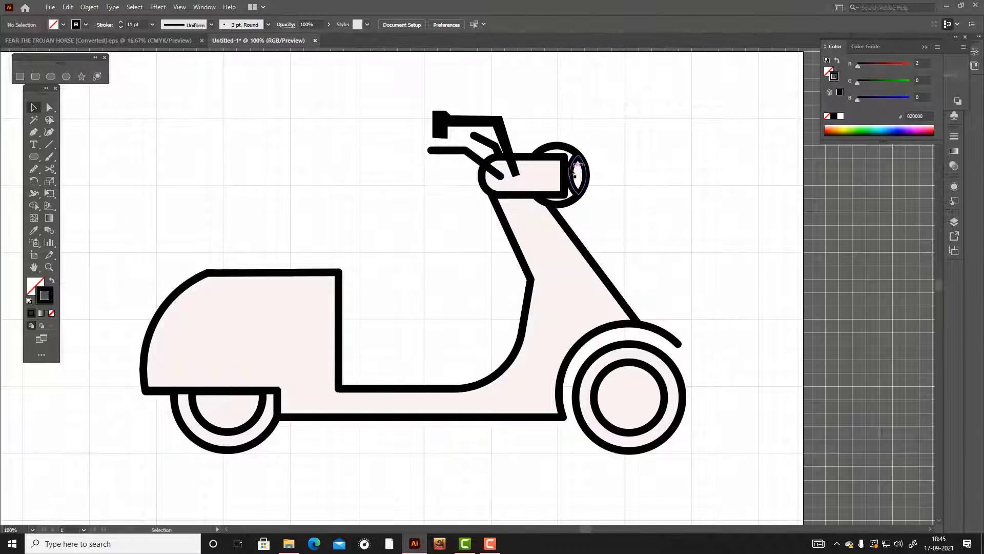
key(ctrl+a)
key(shift+m)
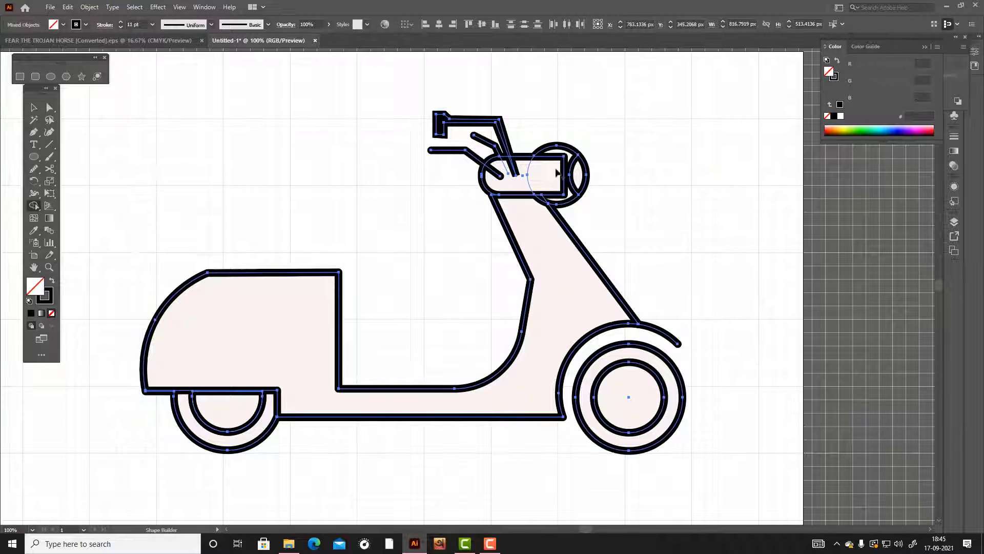
drag(554, 163, 513, 177)
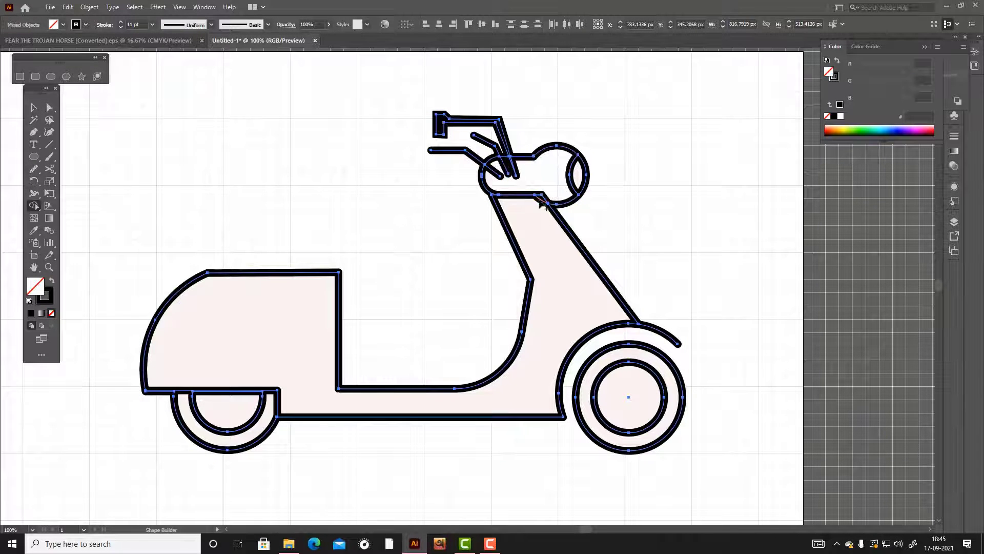
click(34, 107)
click(220, 143)
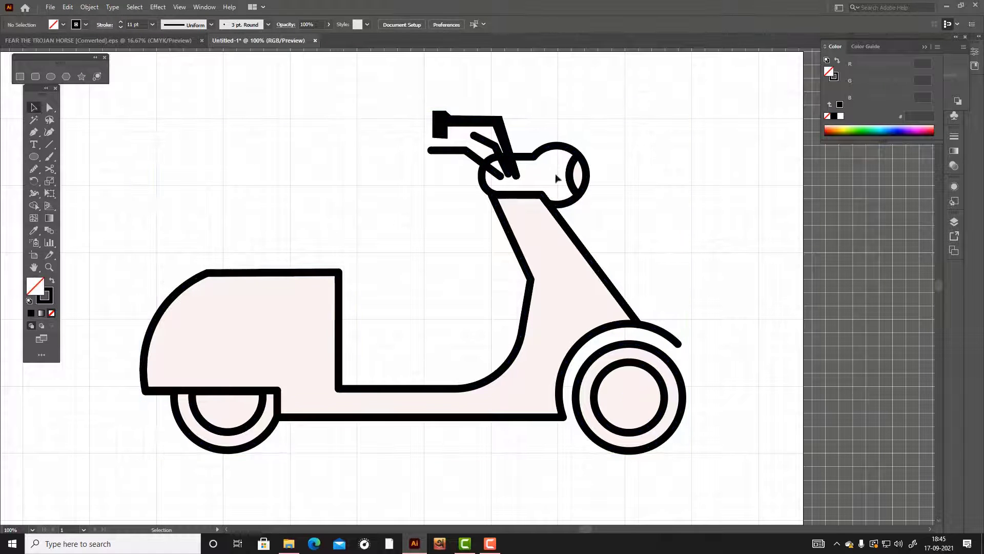
Step: Move the handlebar up off the housing and delete the leftover piece beneath its stem
drag(507, 143, 529, 116)
click(516, 173)
key(Delete)
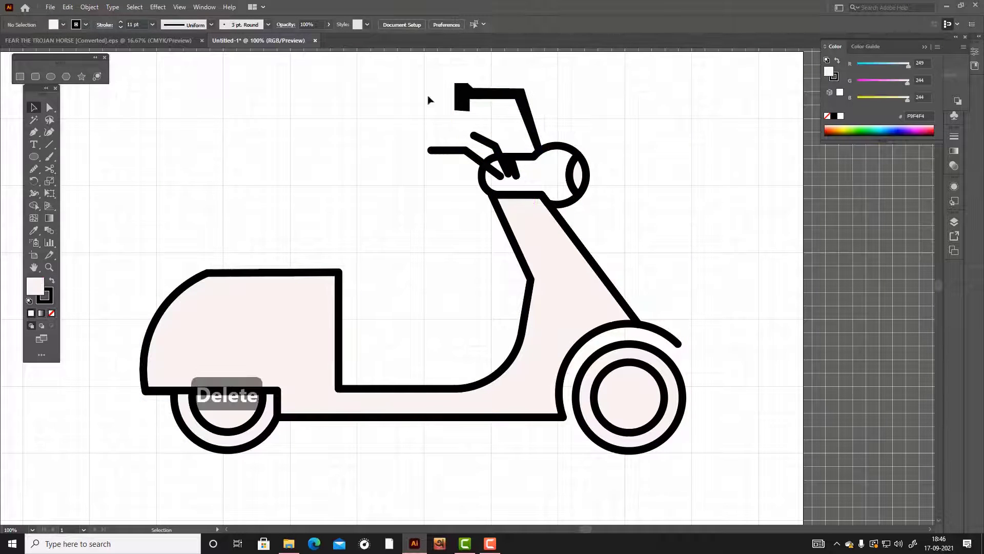
Step: Remove the stray spike's anchor point from the merged housing outline where the handlebar stem had been
click(517, 171)
scroll(531, 175, up, 4)
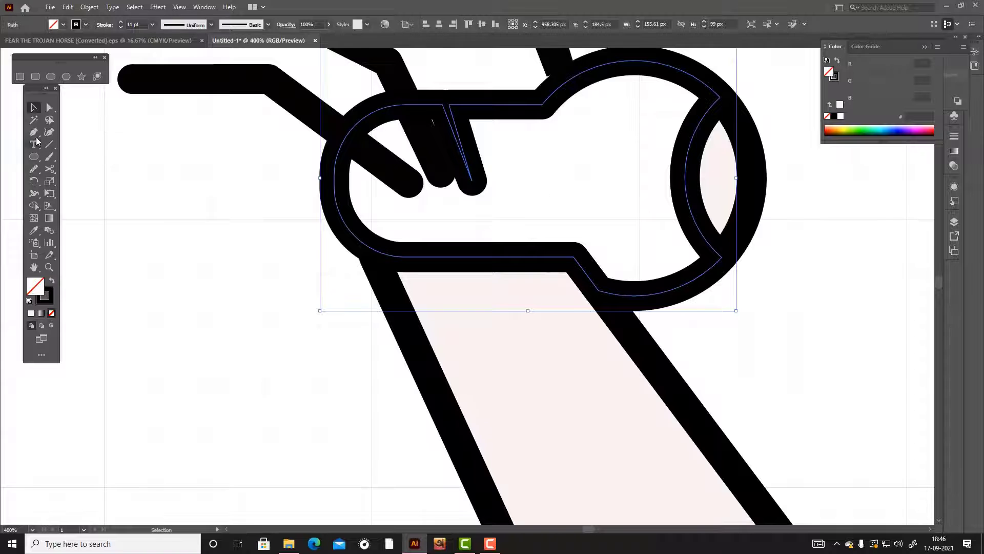
drag(34, 133, 77, 157)
click(471, 181)
scroll(509, 179, down, 5)
key(v)
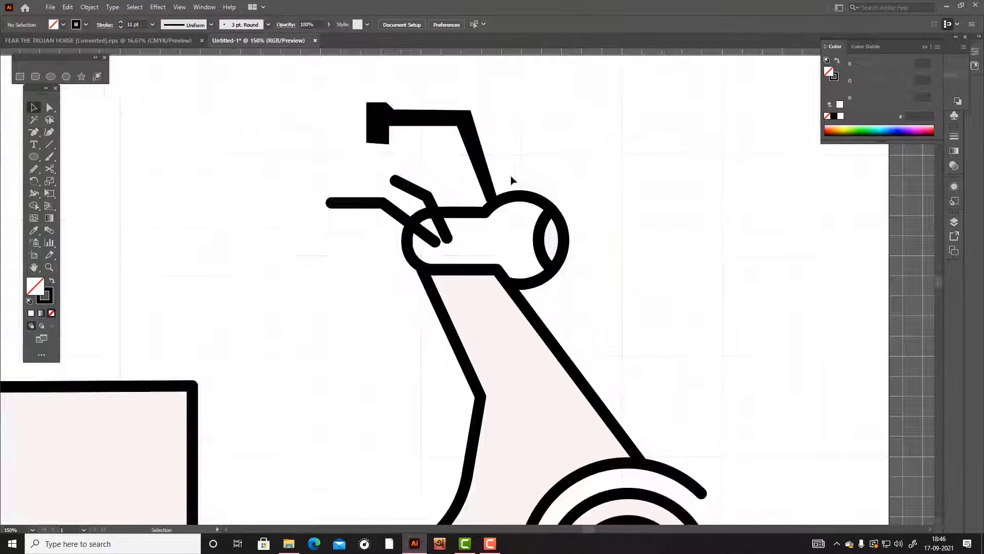
Step: Move the handlebar back down so its stem ends inside the housing beside the upper lever
drag(483, 202, 473, 227)
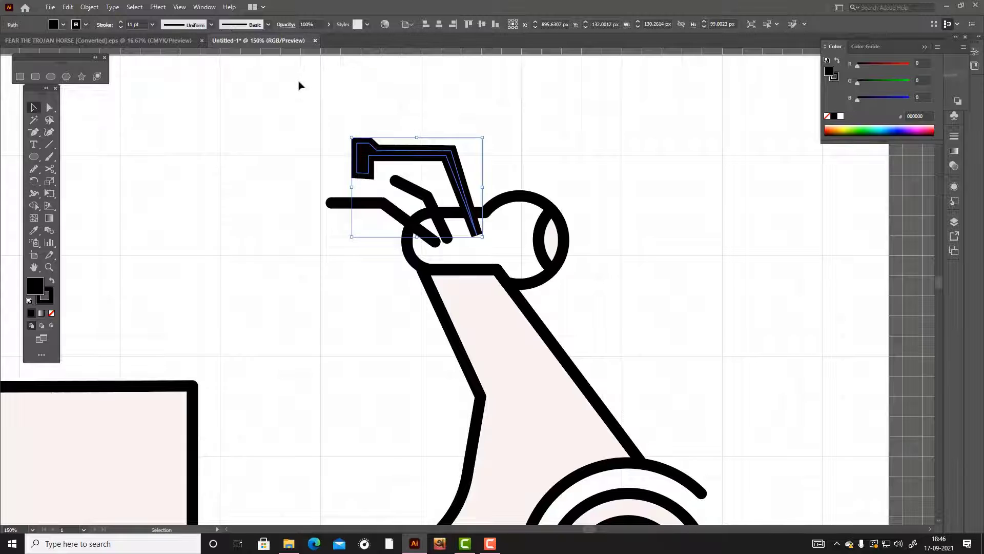
key(shift+Left)
key(Up)
key(Up)
key(Up)
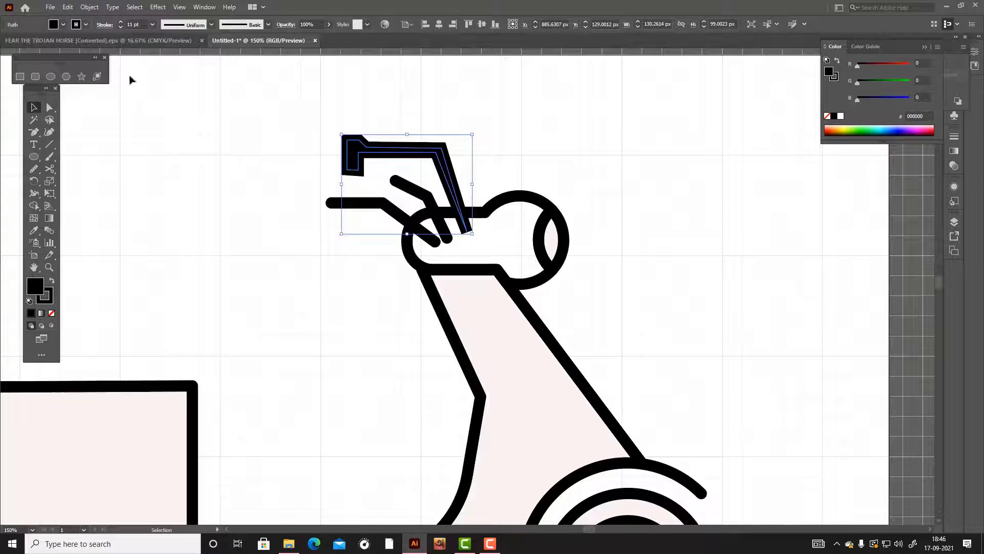
Step: Give the handlebar's stroke round caps and round corner joins
click(104, 25)
click(51, 50)
click(51, 64)
click(287, 141)
Step: Fill the merged headlight housing with the scooter body's pale color by sampling the rear body
scroll(553, 231, down, 3)
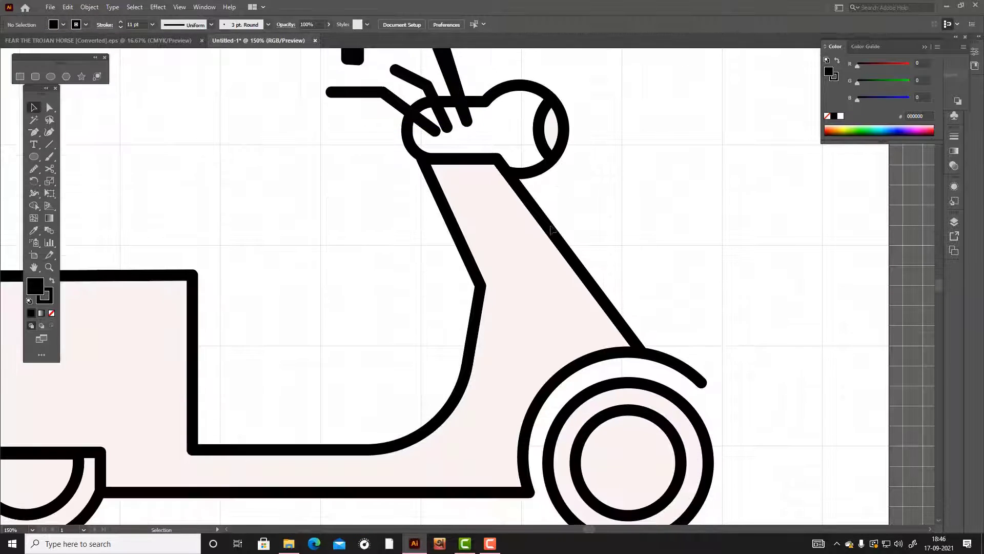
key(ctrl+0)
key(ctrl+a)
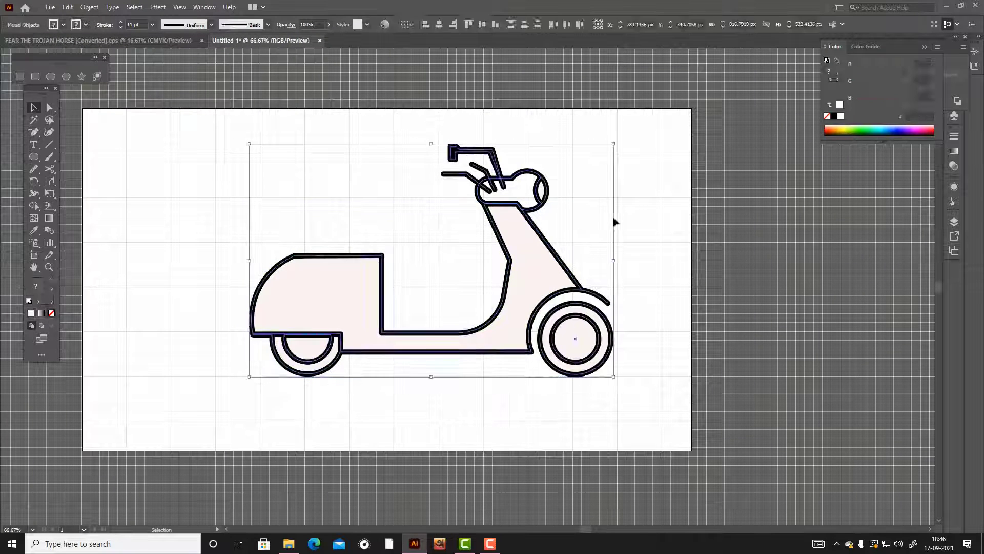
click(614, 222)
click(547, 196)
click(34, 231)
click(281, 284)
click(34, 107)
drag(185, 123, 305, 224)
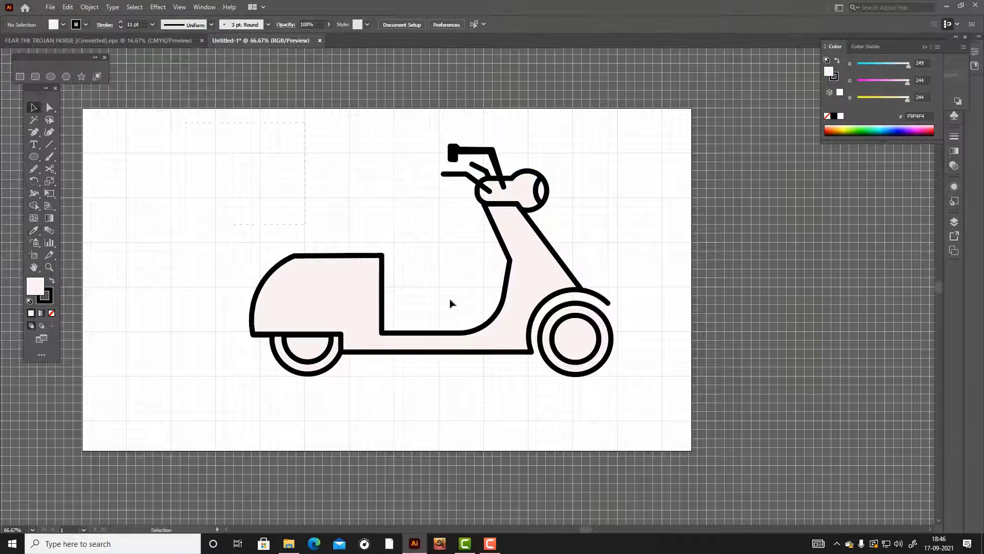
Step: Group all the scooter artwork and shift it toward the rear side of the artboard
key(ctrl+a)
key(ctrl+g)
drag(564, 262, 517, 262)
click(604, 248)
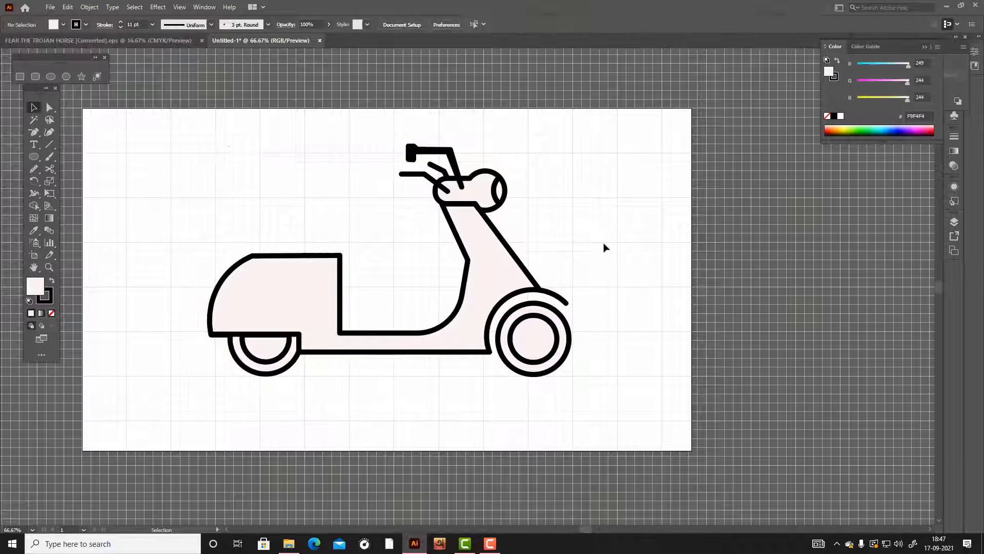
drag(34, 163, 71, 170)
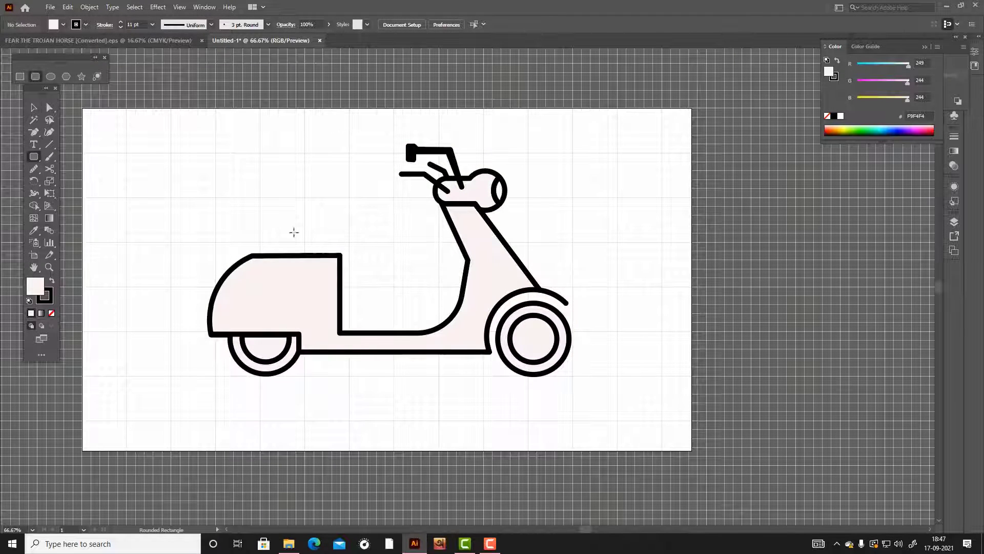
drag(251, 235, 344, 256)
click(49, 119)
click(234, 151)
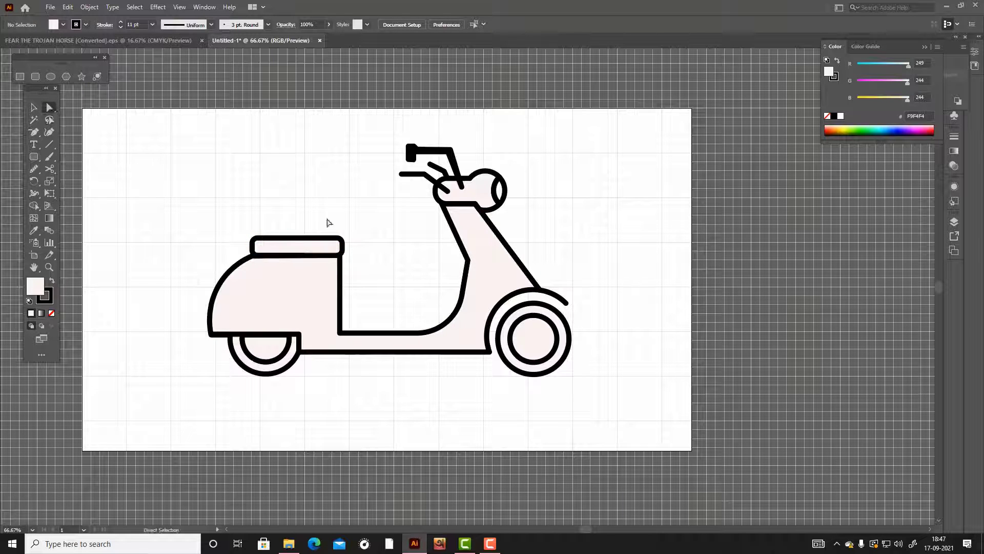
key(ctrl+z)
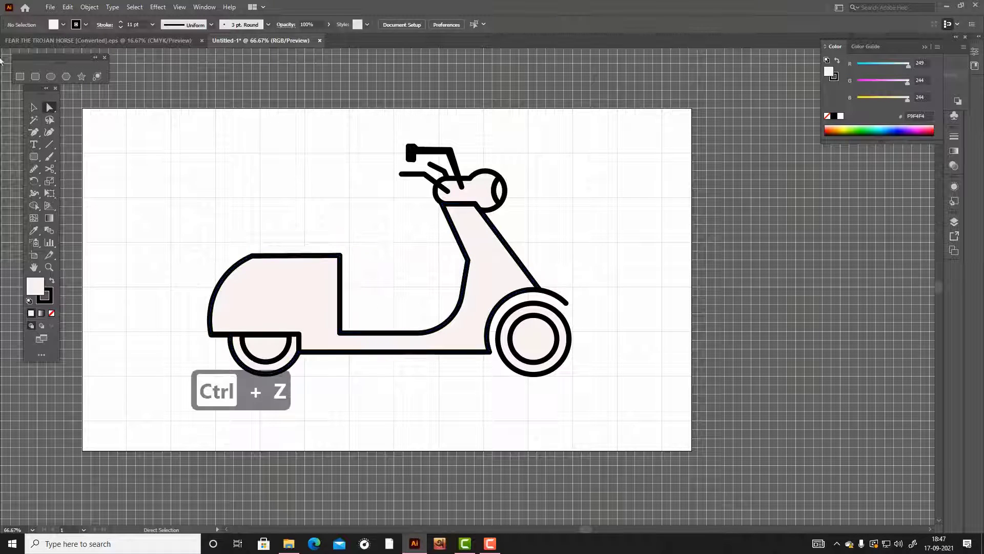
Step: Draw a seat rectangle on top of the rear body and round its front upper corner
drag(34, 157, 92, 156)
mouse_move(244, 240)
mouse_down()
mouse_move(343, 255)
mouse_move(300, 230)
mouse_move(353, 248)
mouse_move(307, 260)
mouse_up()
click(34, 108)
click(50, 110)
click(179, 185)
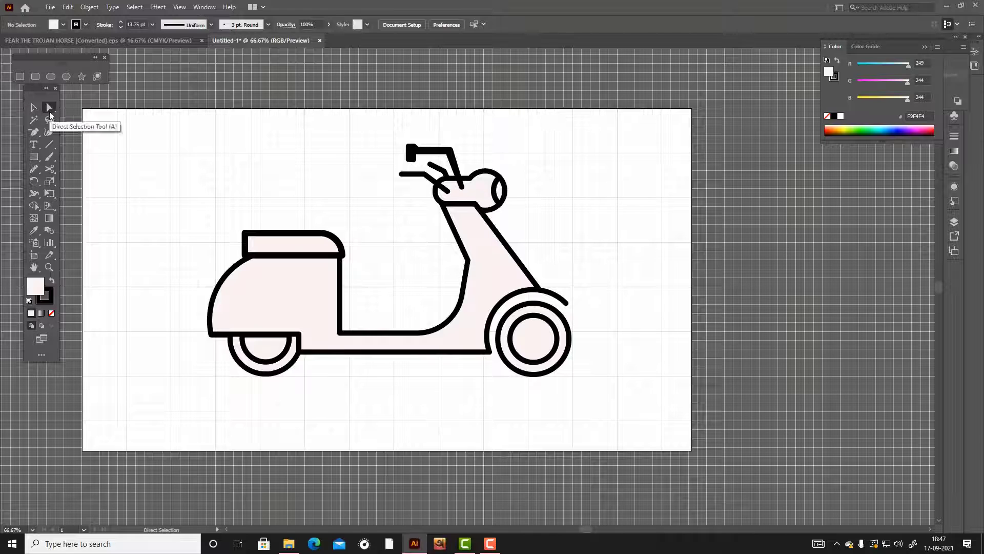
Step: Round the seat's rear upper corner, and set new paths to no fill with the black stroke active
drag(231, 220, 260, 249)
drag(255, 240, 265, 250)
click(34, 108)
click(287, 134)
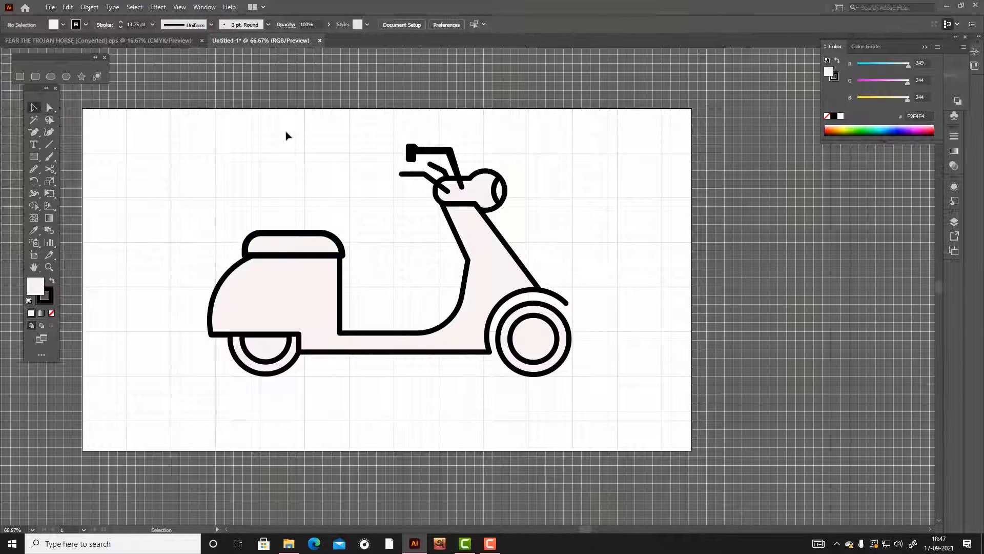
click(52, 313)
click(49, 299)
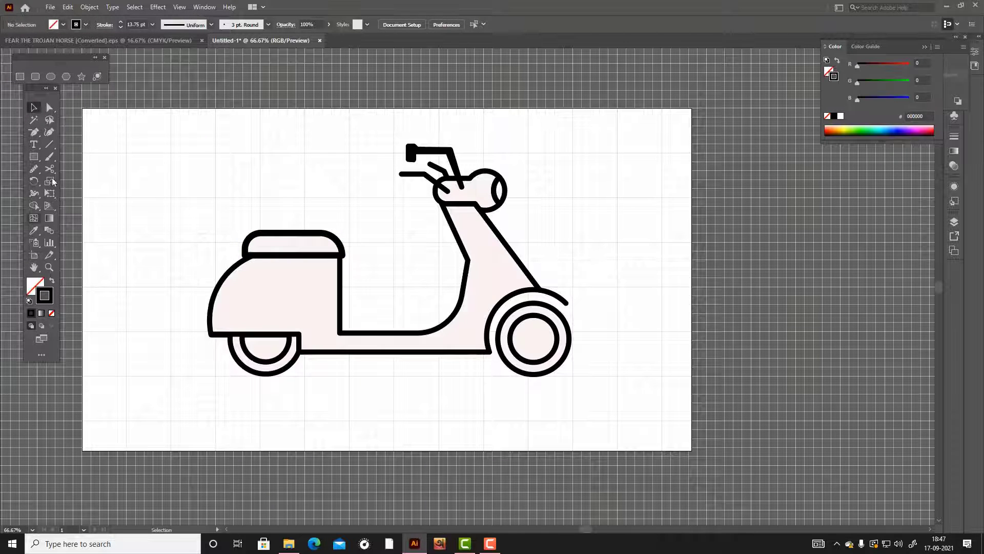
drag(33, 134, 64, 134)
click(224, 322)
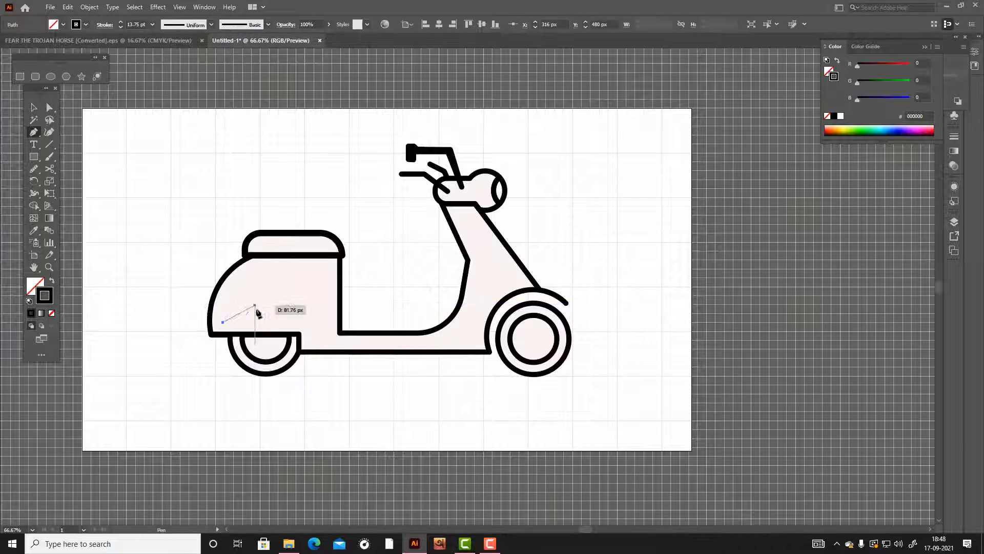
alt+scroll(252, 297, up, 4)
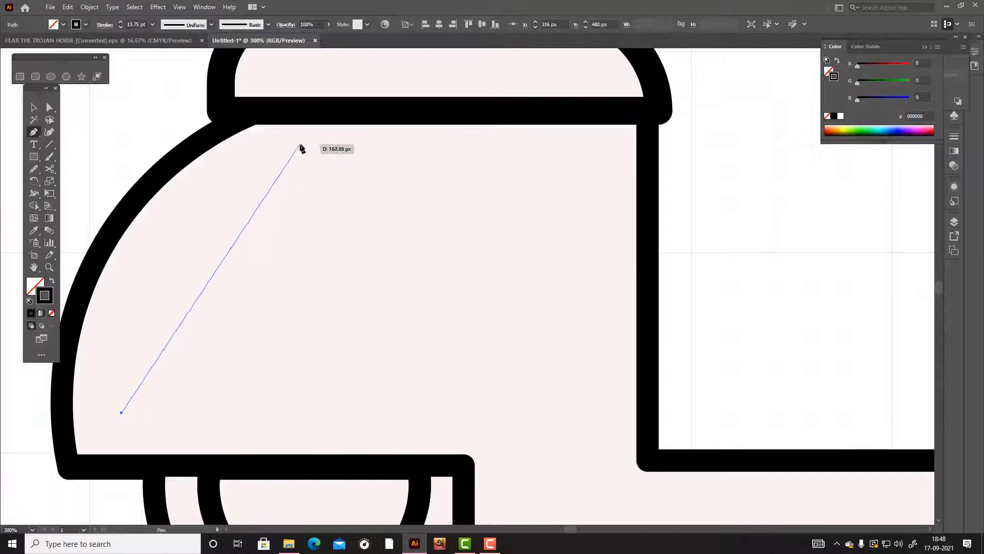
drag(224, 182, 330, 127)
mouse_move(562, 153)
mouse_down()
mouse_move(607, 145)
mouse_move(565, 167)
mouse_move(583, 234)
mouse_up()
click(49, 132)
drag(362, 138, 345, 180)
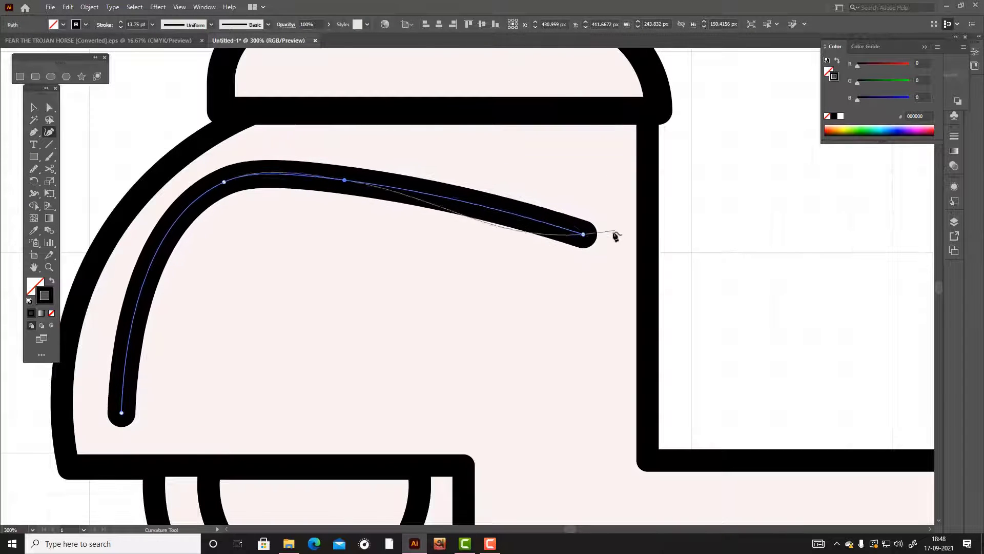
drag(584, 234, 597, 186)
drag(345, 180, 344, 171)
drag(563, 182, 518, 181)
drag(597, 186, 560, 172)
drag(519, 182, 491, 171)
drag(560, 172, 563, 174)
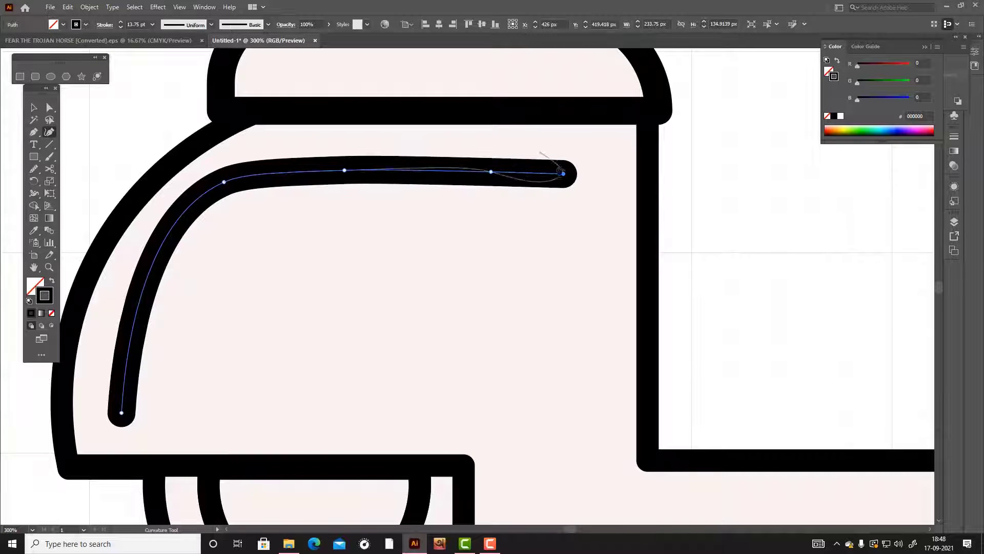
key(v)
key(Delete)
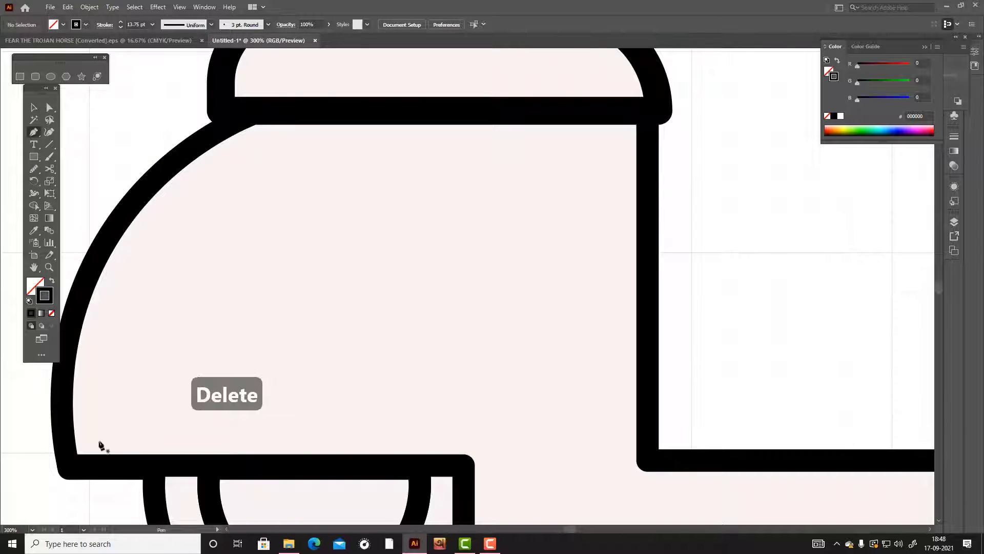
Step: Draw a two-segment trim line inside the rear body and round its corner to a radius of about 80 px
click(100, 441)
click(224, 190)
click(569, 180)
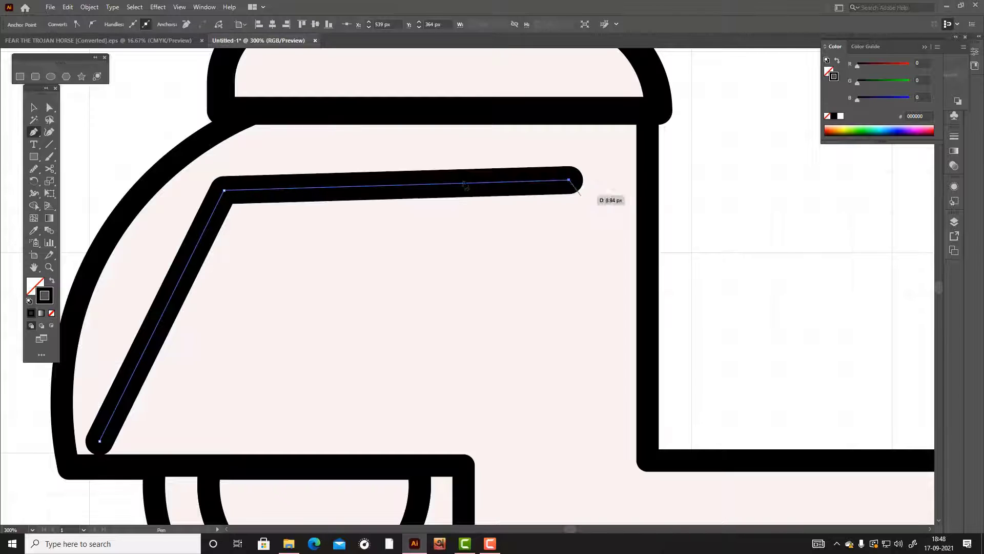
click(49, 107)
drag(215, 176, 379, 316)
key(ctrl+z)
key(ctrl+2)
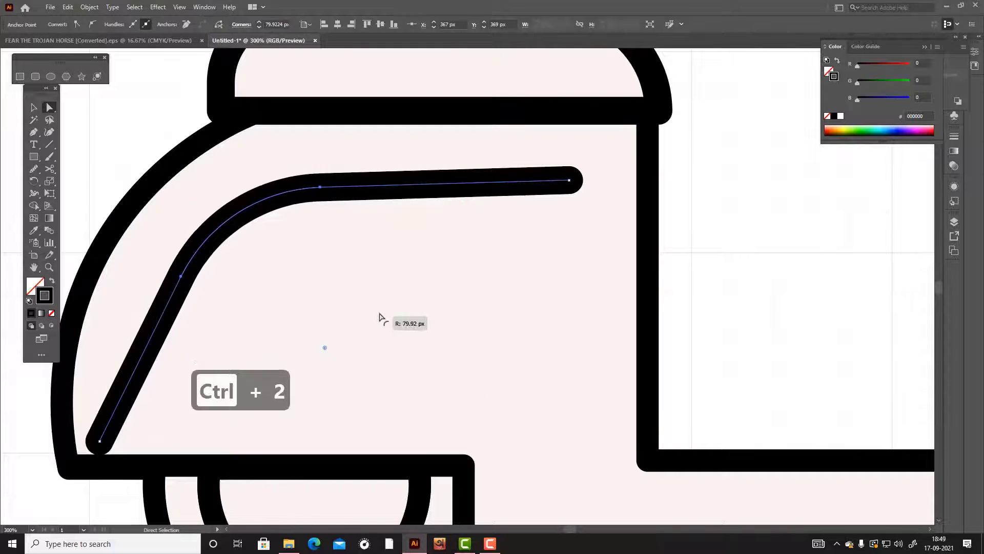
Step: Reshape the trim line so its upper part runs level and its lower part vertical, smoothing the bend between them
key(v)
click(50, 131)
drag(569, 180, 573, 188)
drag(100, 440, 172, 438)
key(a)
click(208, 291)
click(186, 296)
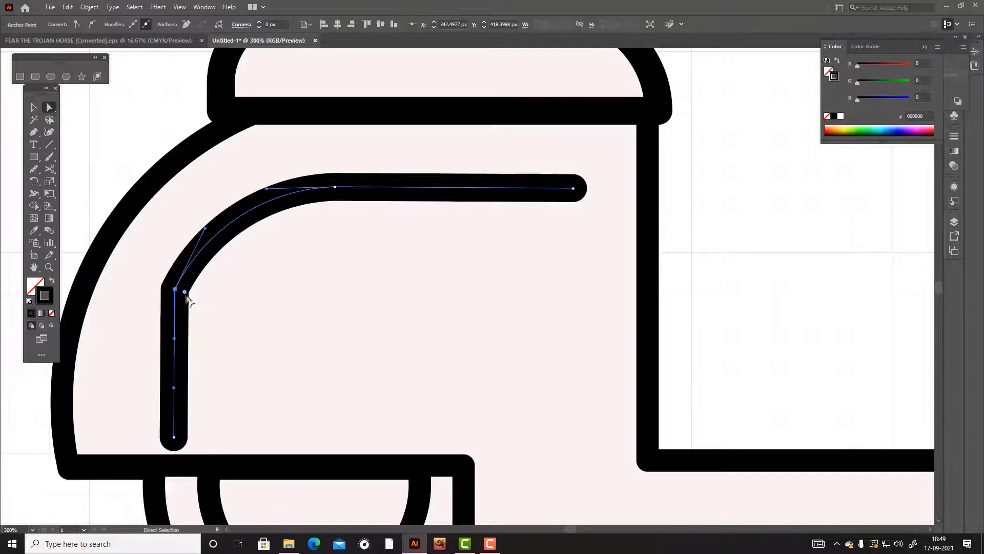
Step: Scale the trim line down slightly and position it evenly inside the rear body's curved outline
key(v)
drag(580, 170, 559, 173)
drag(234, 222, 213, 215)
click(738, 183)
scroll(747, 166, down, 5)
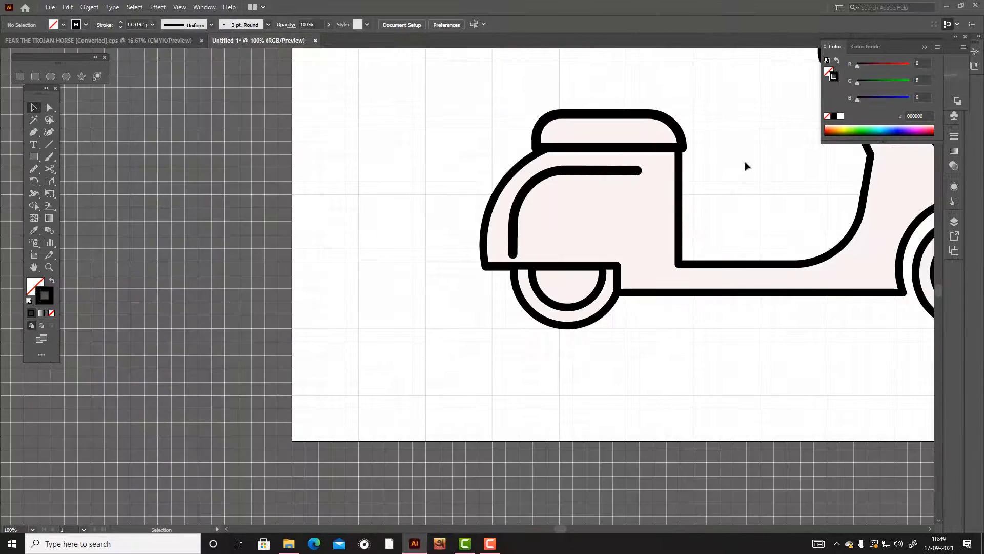
scroll(863, 204, up, 1)
scroll(870, 202, down, 1)
scroll(876, 200, up, 1)
scroll(851, 203, up, 3)
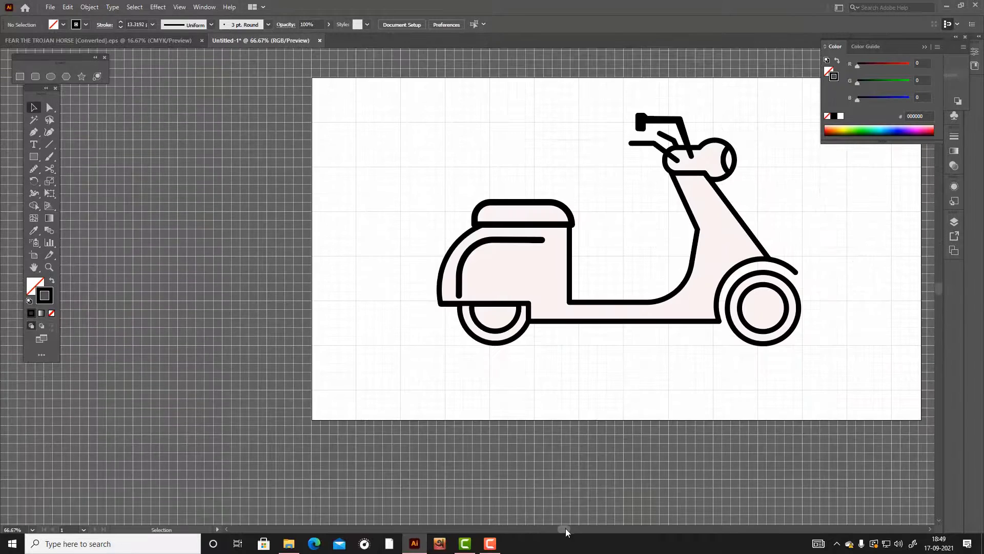
scroll(566, 531, right, 5)
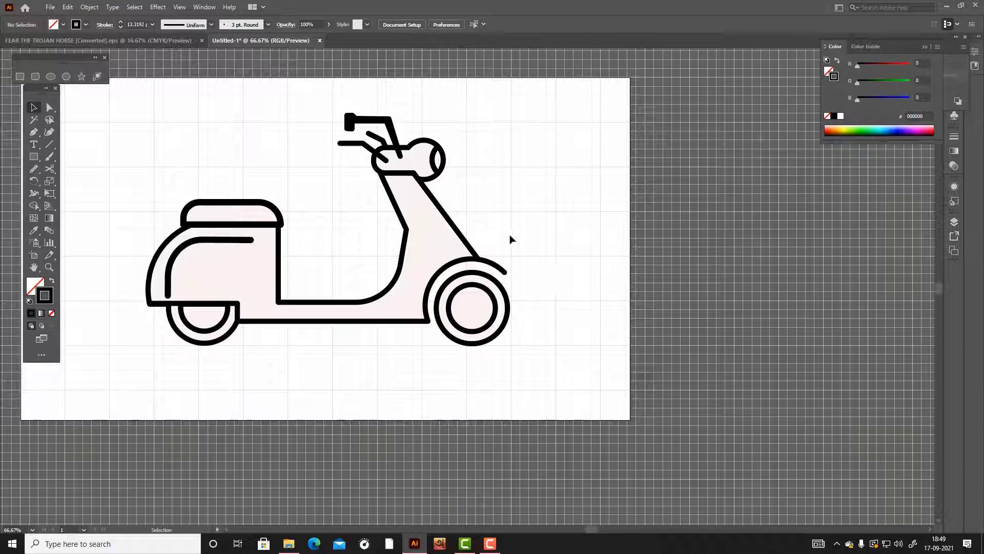
key(ctrl+a)
click(582, 366)
scroll(623, 503, left, 2)
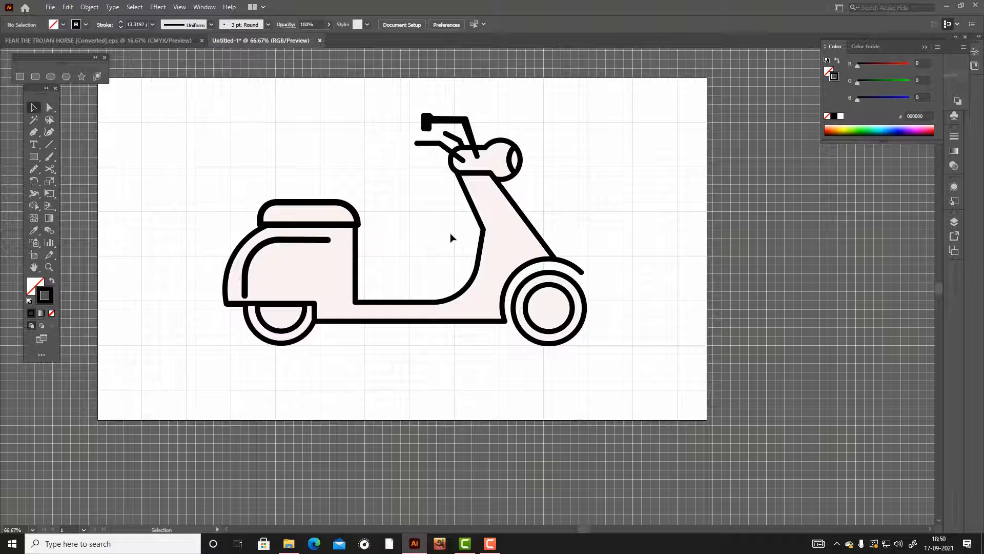
Step: Ungroup the scooter artwork and select the front wheel's rings
right_click(573, 291)
click(593, 378)
click(610, 367)
click(534, 323)
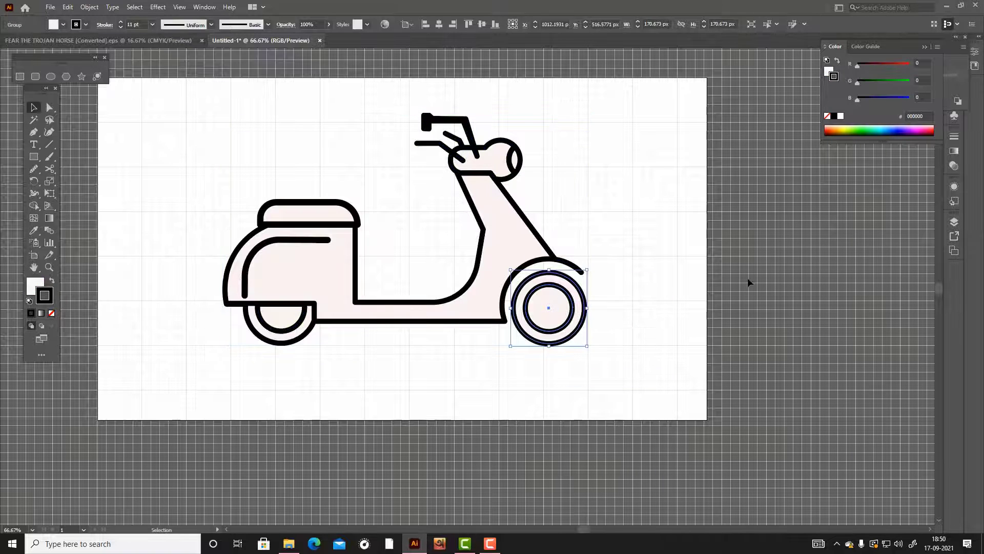
Step: Set the stroke weight of all the unlocked scooter outlines to 14 pt
click(749, 281)
key(ctrl+a)
click(153, 25)
click(165, 197)
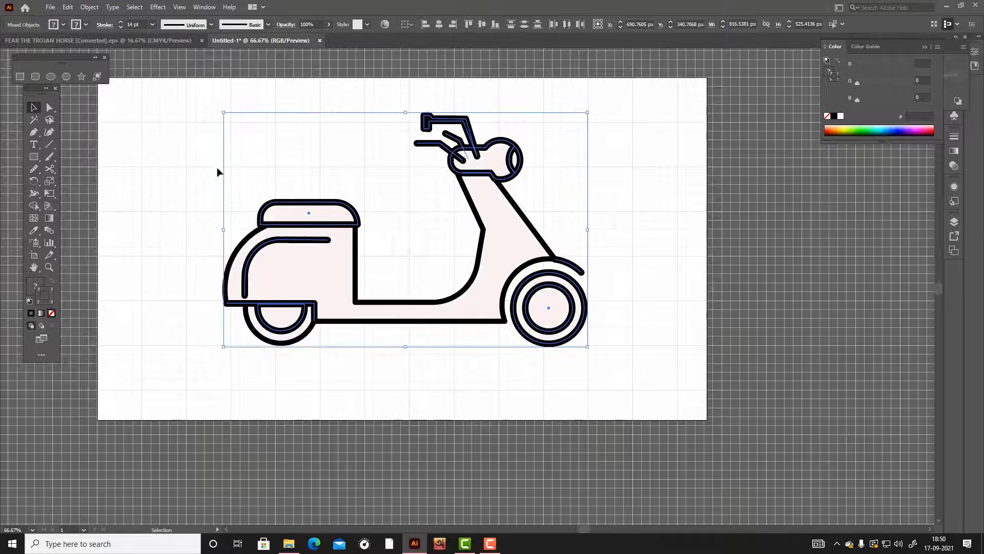
click(214, 170)
key(ctrl+a)
key(ctrl+shift+a)
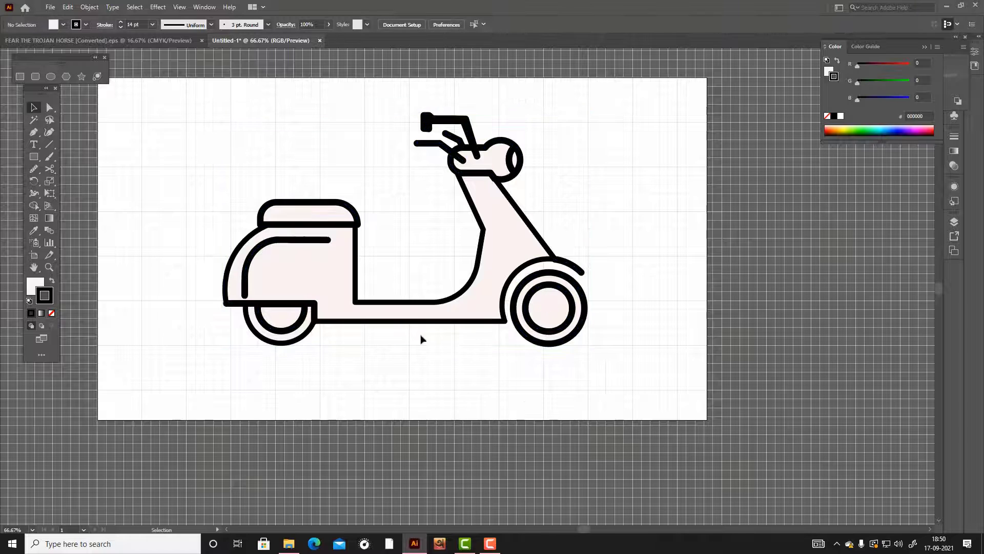
Step: Unlock all the artwork and set the stroke weight of the whole scooter to 18 pt
key(ctrl+a)
key(ctrl+alt+2)
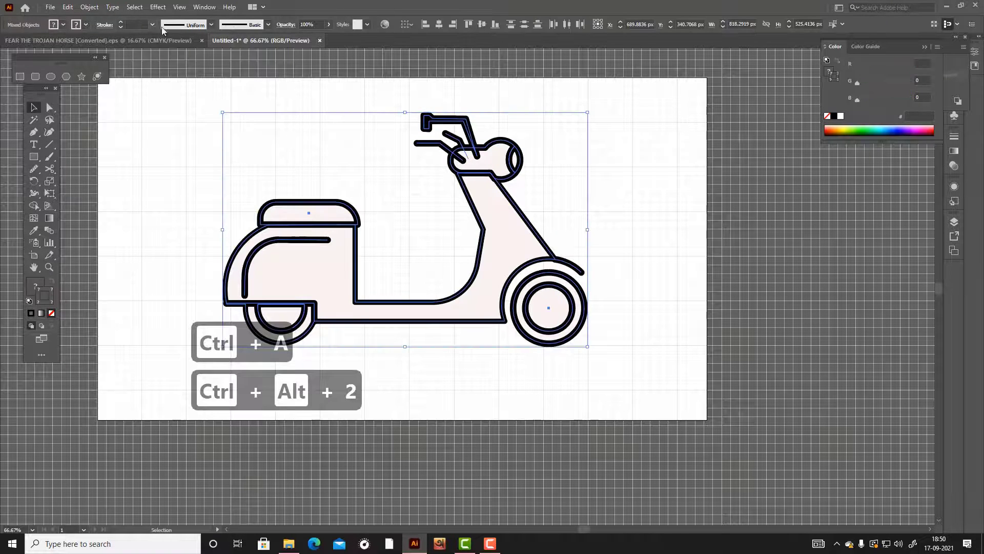
click(152, 24)
click(158, 183)
scroll(139, 24, up, 7)
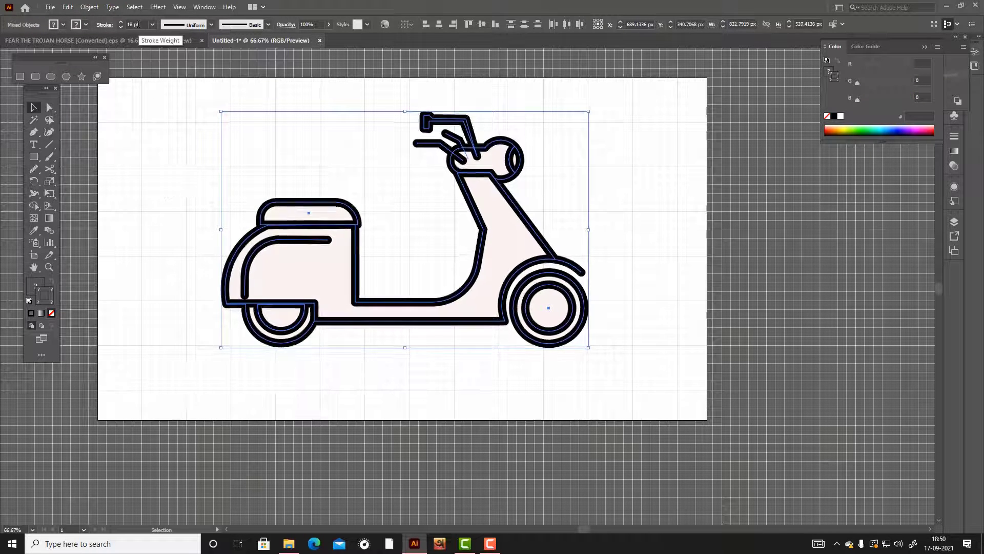
scroll(139, 24, down, 1)
click(427, 206)
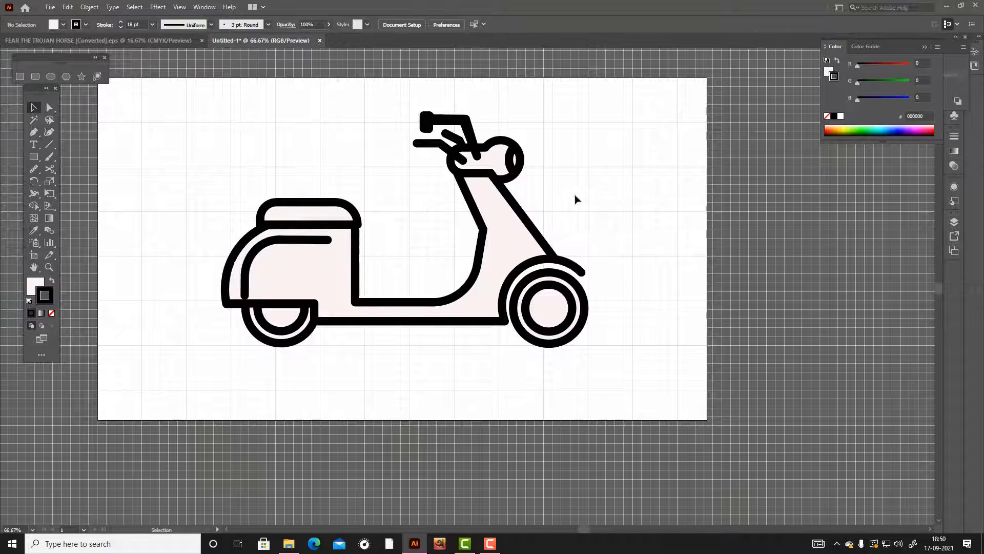
Step: Scale the trim line inside the rear body down slightly so its lower end sits clear of the body's bottom edge
click(246, 275)
drag(241, 301, 242, 296)
click(400, 233)
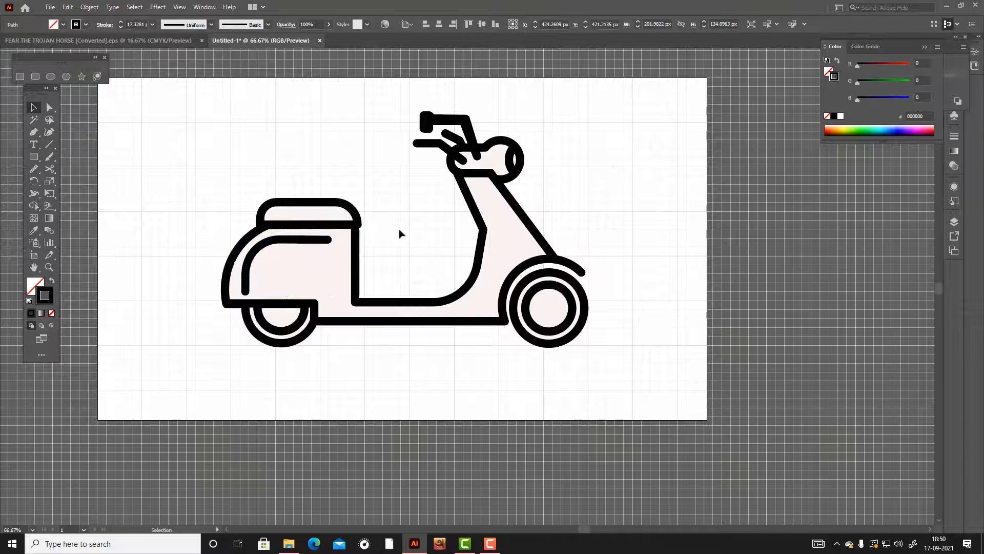
click(281, 345)
click(305, 372)
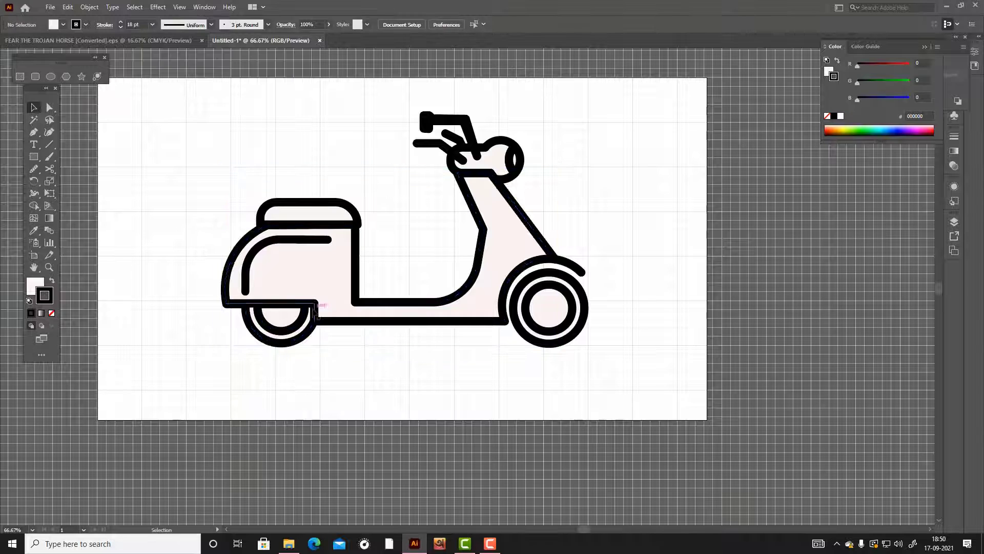
Step: Set the stroke weight of every scooter outline to a uniform 15 pt
click(315, 306)
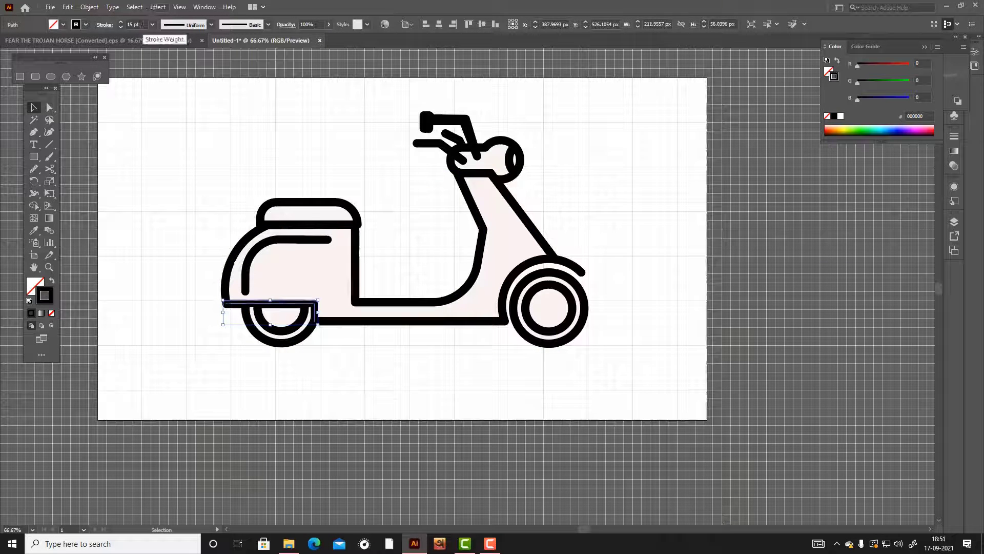
click(139, 151)
key(ctrl+a)
click(135, 25)
text(15)
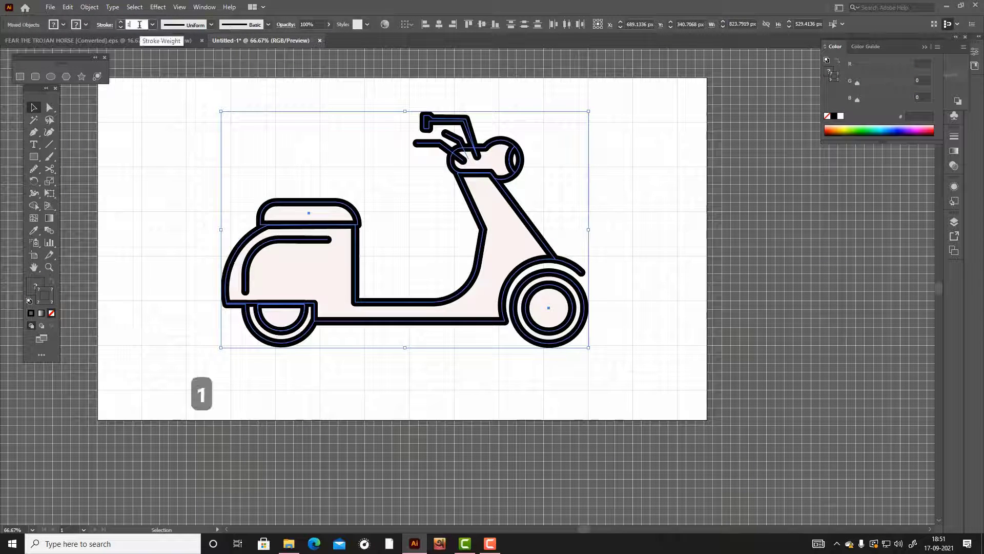
key(Return)
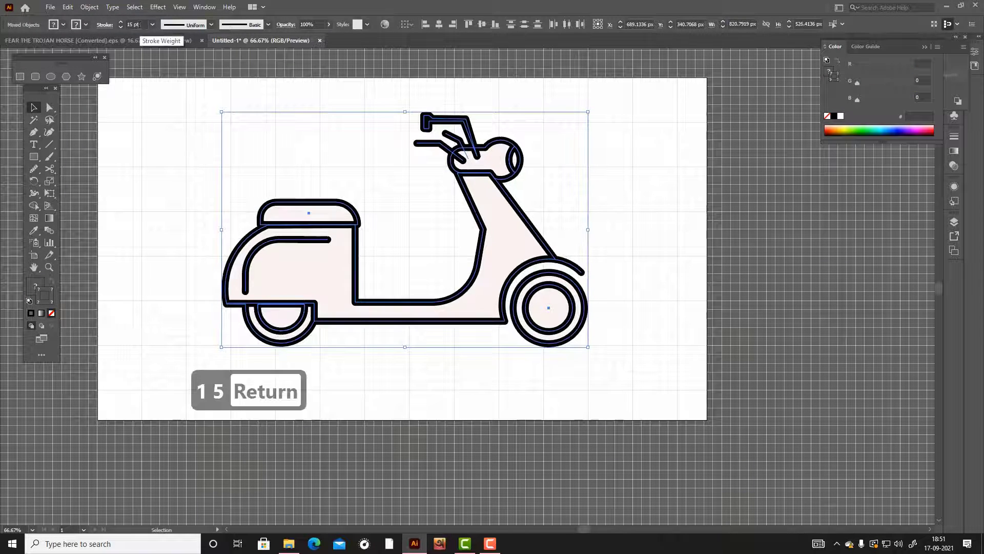
click(179, 183)
scroll(639, 371, up, 1)
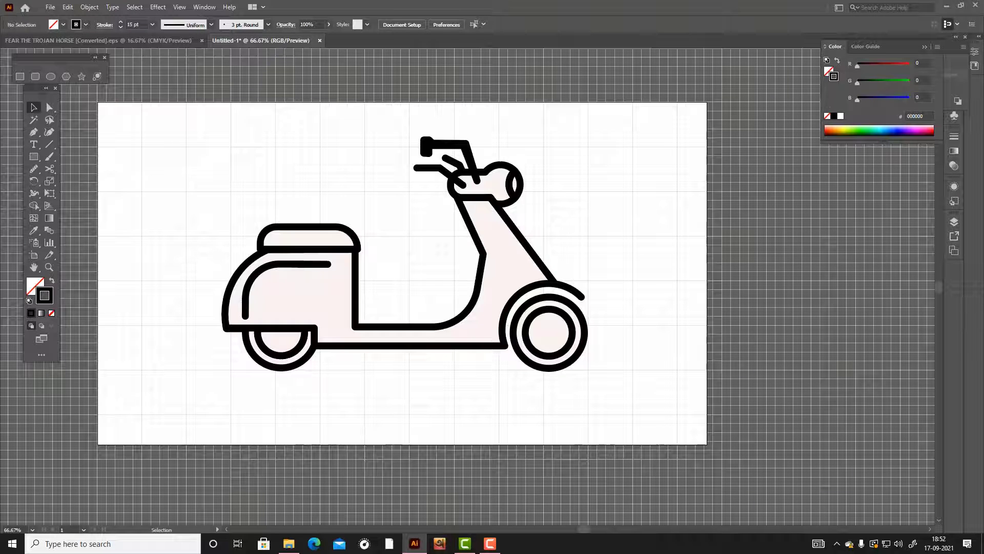
Step: Copy the complete scooter artwork and create a new portrait CMYK document
drag(505, 297, 597, 377)
key(ctrl+c)
click(50, 7)
click(64, 19)
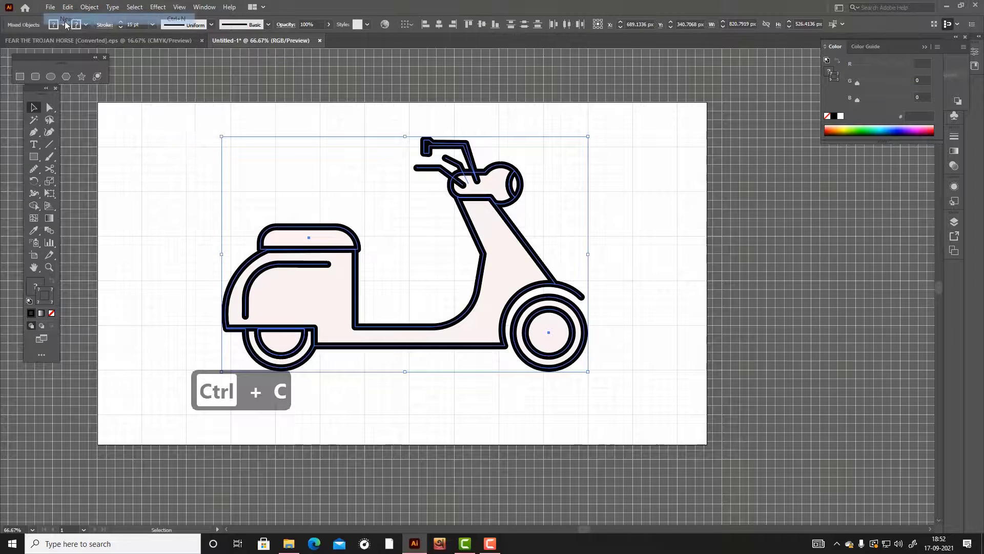
click(450, 209)
click(696, 431)
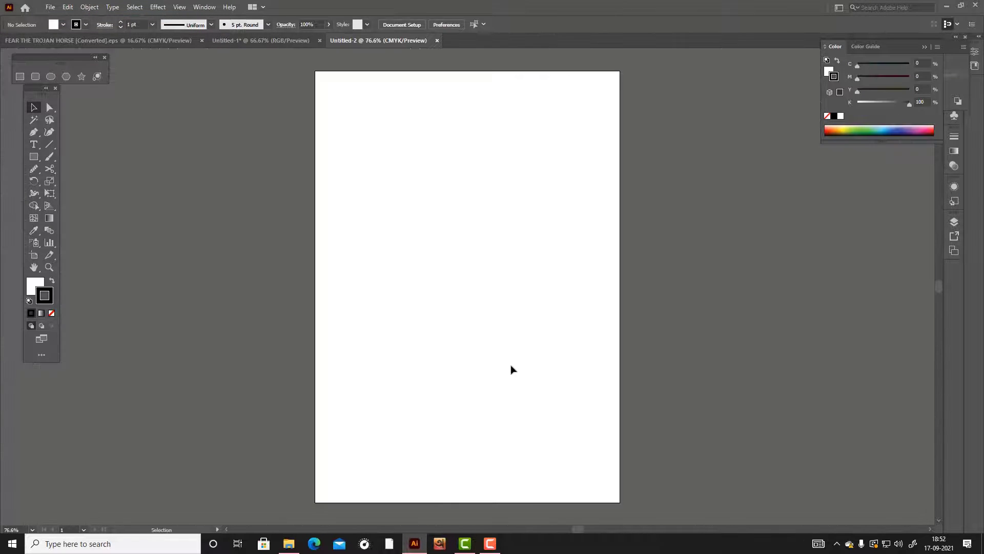
Step: Paste the scooter onto the new artboard, scale it to about 444 by 285 pt with its strokes, and show the grid
key(ctrl+v)
mouse_move(677, 150)
mouse_down()
mouse_move(626, 210)
mouse_move(582, 212)
mouse_up()
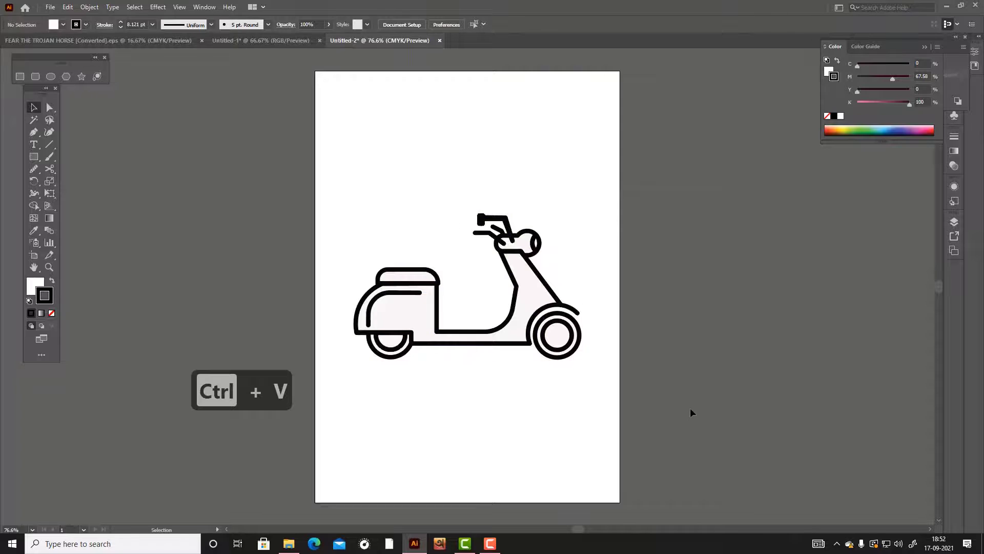
key(ctrl+k)
click(528, 423)
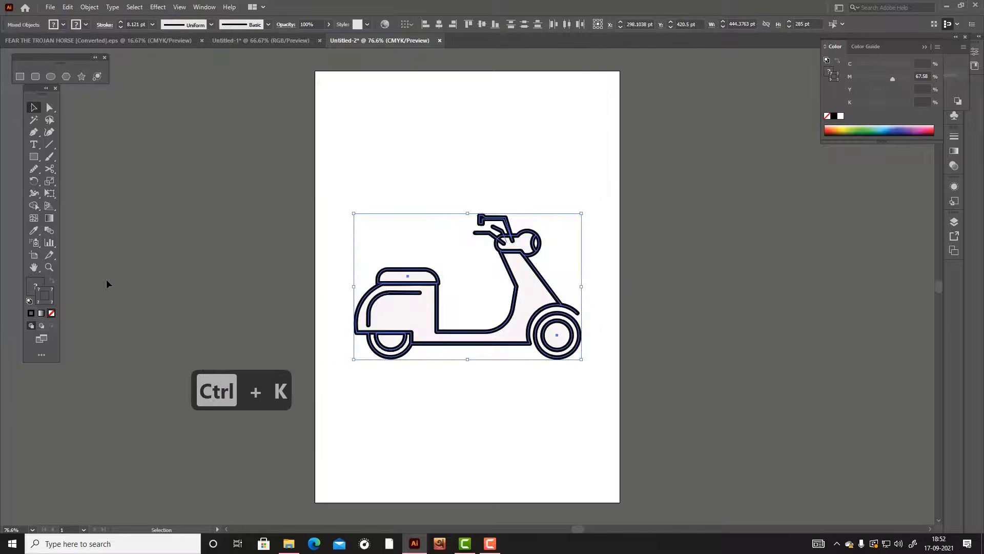
key(ctrl+apostrophe)
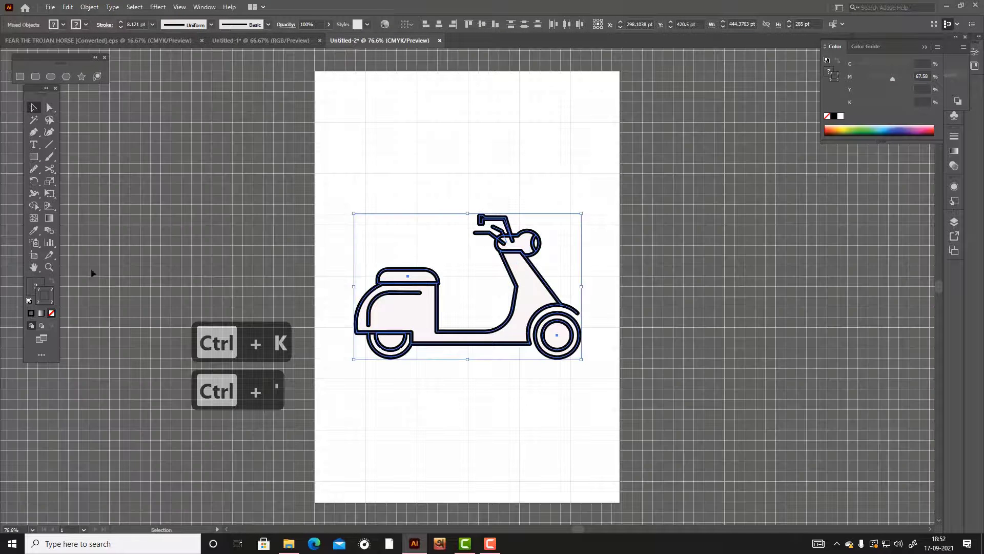
drag(584, 210, 589, 208)
click(598, 214)
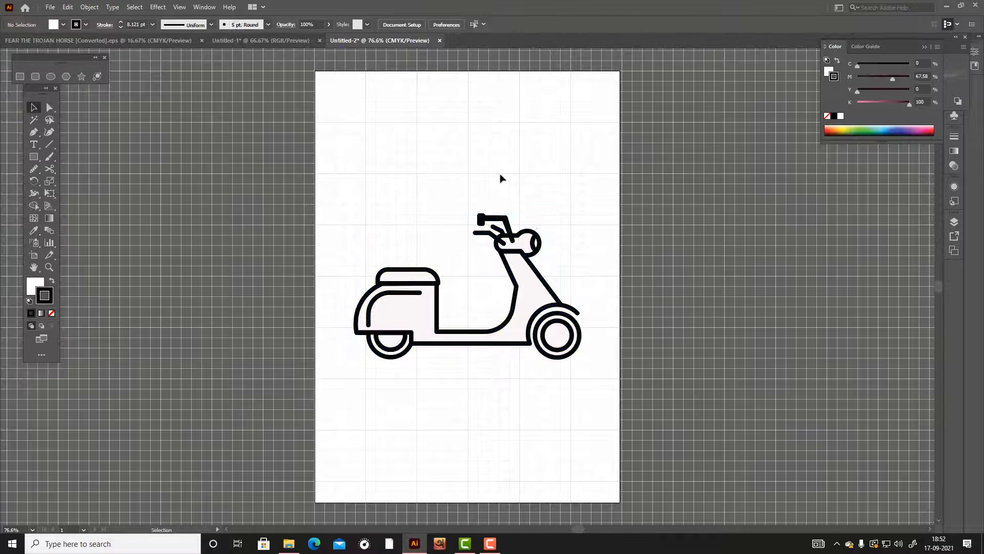
Step: Add 36 pt text above the scooter reading "life is a" with "Beautiful" on a second line
key(t)
click(365, 167)
key(BackSpace)
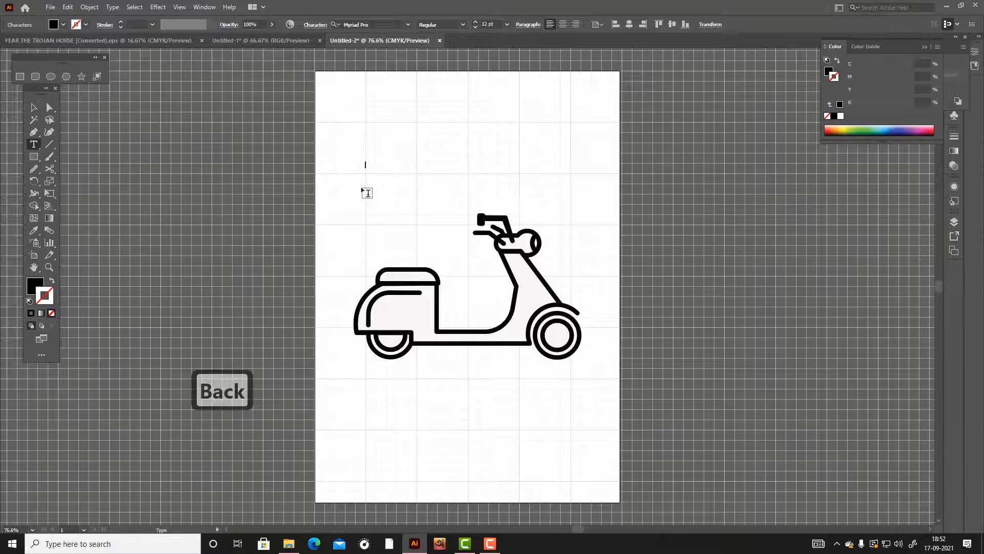
click(507, 24)
click(522, 177)
text(life )
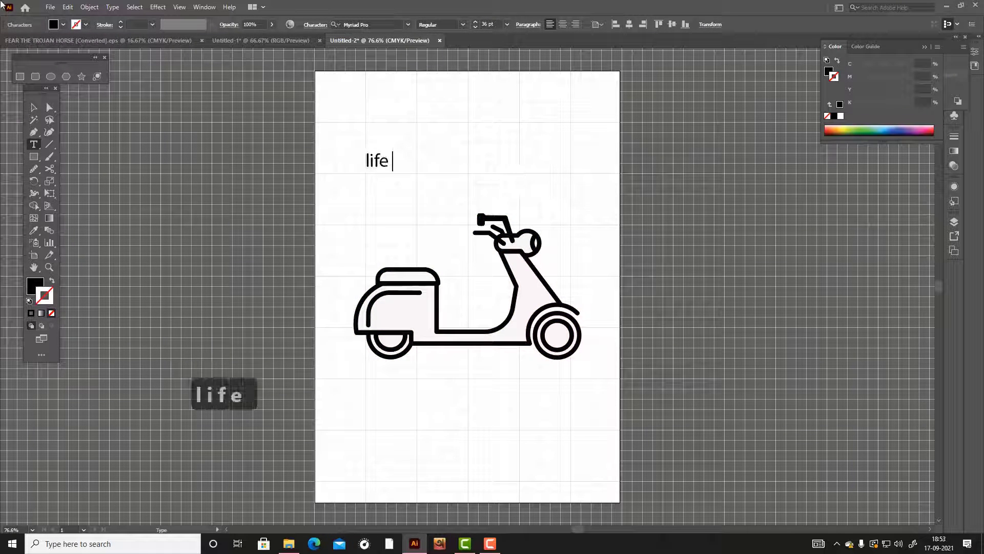
text(is a)
key(Return)
text(Bea)
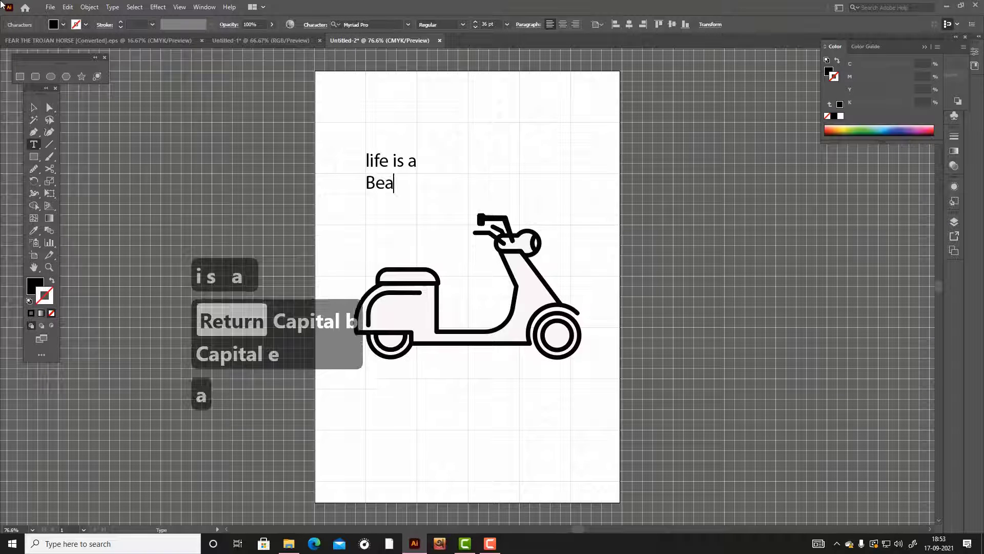
text(utiful)
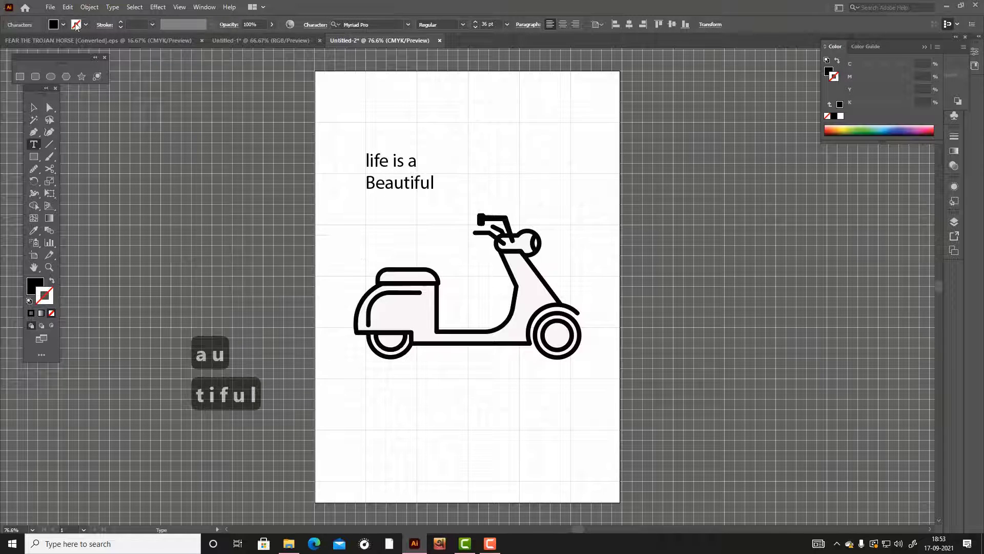
Step: Move the two-line text over the middle of the scooter and centre-align its lines
click(34, 108)
drag(395, 163, 445, 161)
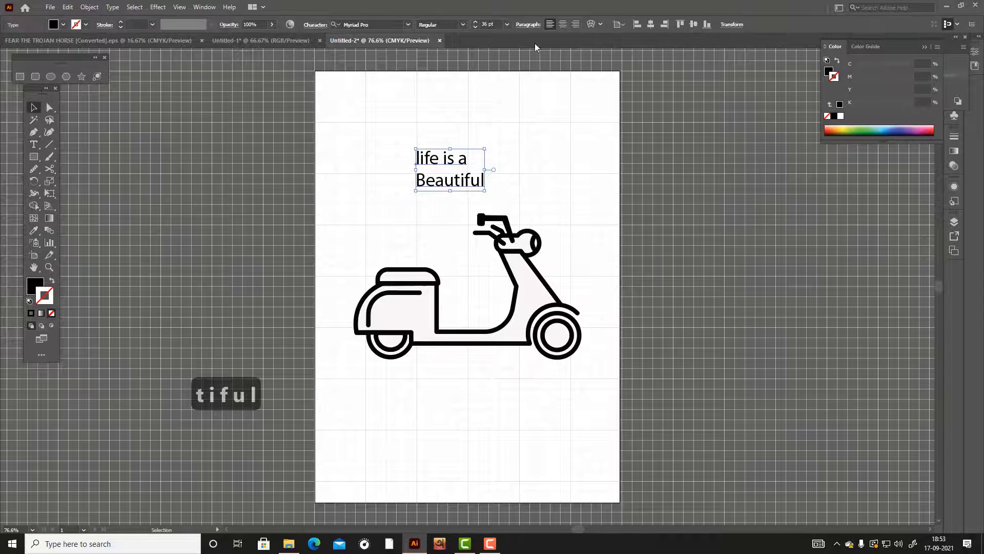
click(563, 24)
Step: Set the two-line text's font to Baron Neue, and enlarge and tilt it above the scooter
click(408, 24)
scroll(470, 155, up, 10)
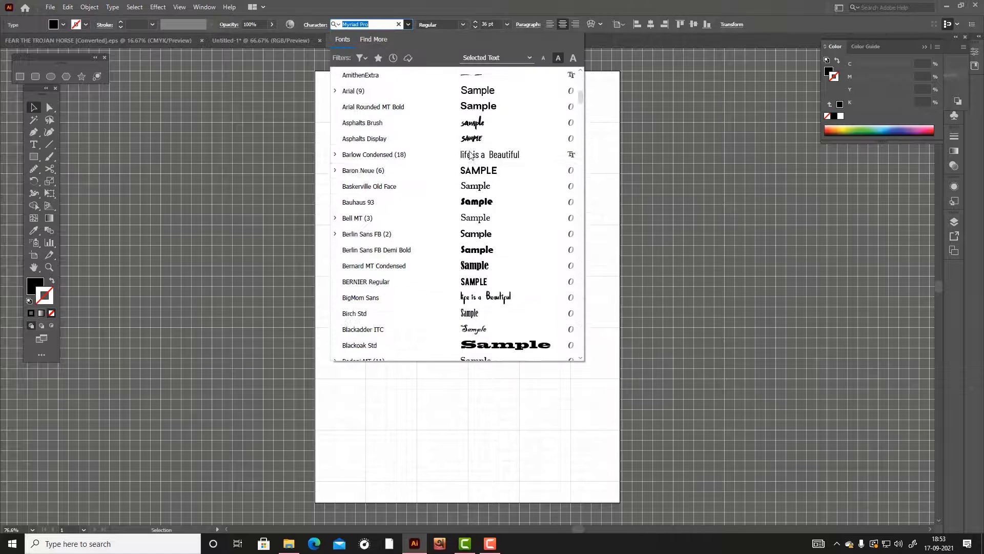
click(491, 170)
drag(463, 149, 544, 121)
click(441, 381)
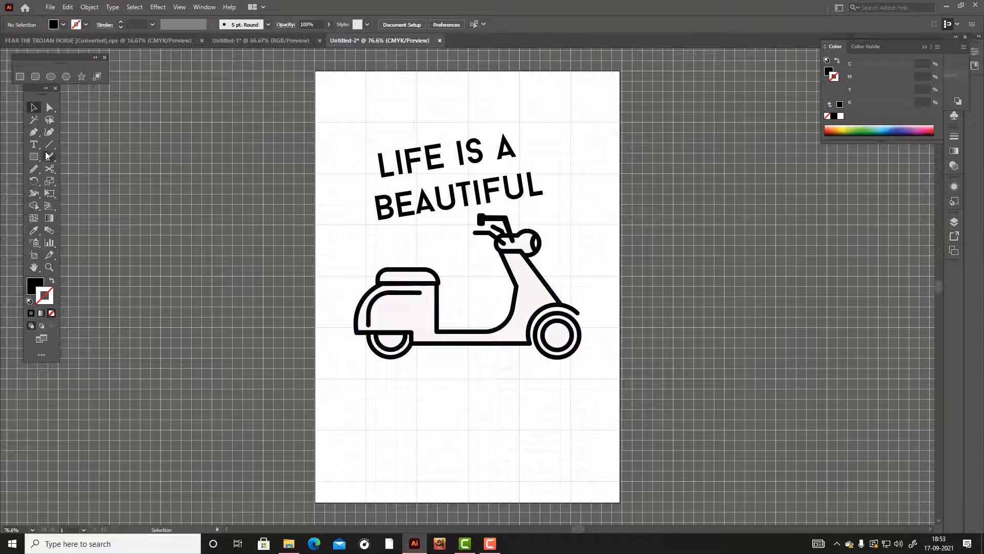
Step: Add the word "ride" below the scooter and enlarge it into a large word centred under the wheels
key(t)
click(407, 402)
key(BackSpace)
text(ride3)
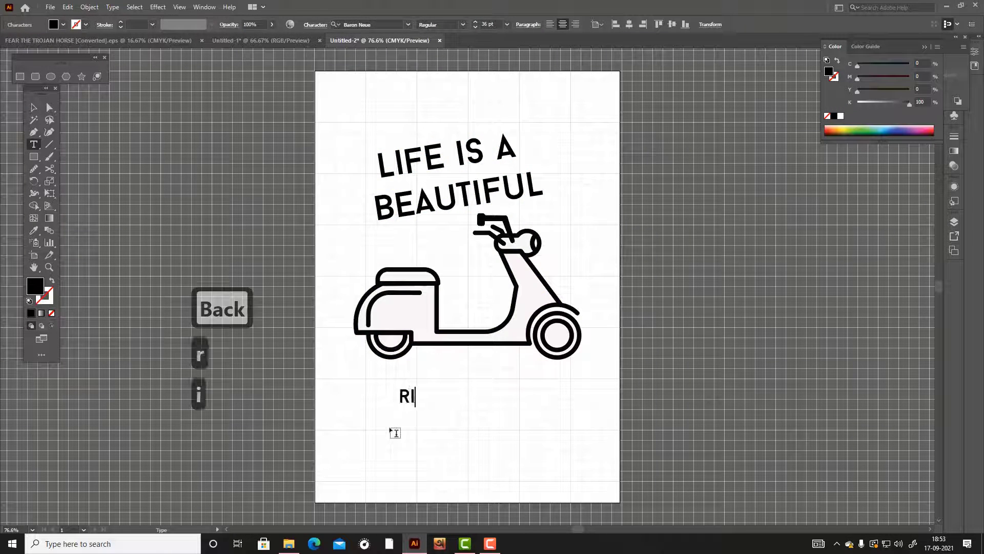
key(BackSpace)
click(34, 108)
drag(428, 387, 485, 351)
drag(438, 397, 500, 391)
drag(544, 353, 542, 351)
Step: Rotate the tilted heading back to horizontal and position it centrally above the scooter
click(497, 195)
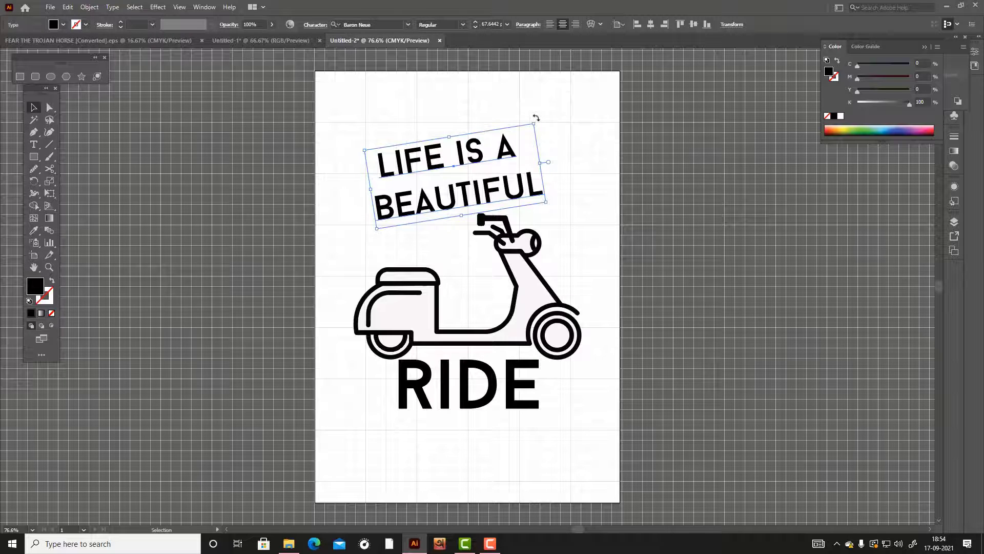
drag(536, 118, 552, 135)
drag(493, 166, 509, 158)
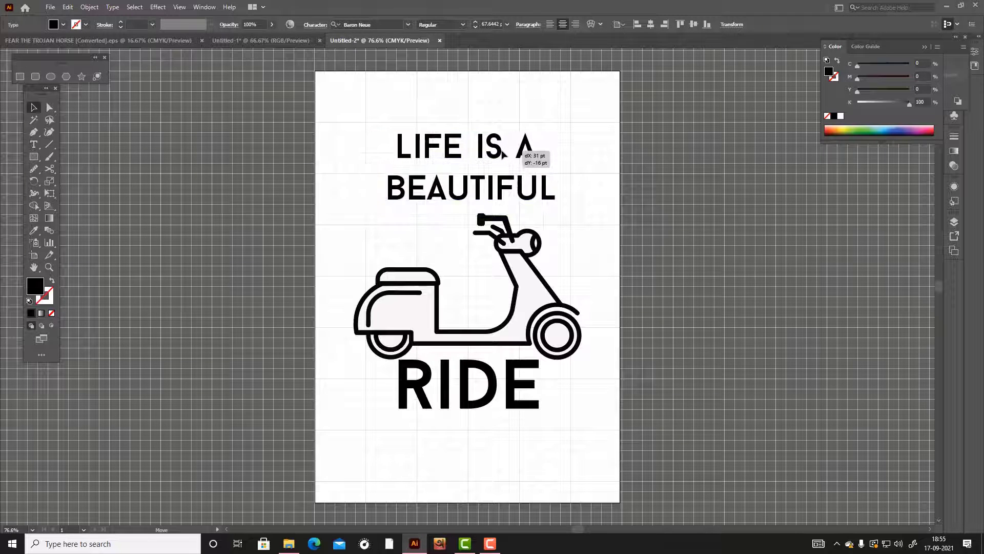
click(563, 126)
Step: Set the word RIDE in Alt Shifter Logo Font and move it a little lower beneath the scooter
drag(509, 395, 513, 404)
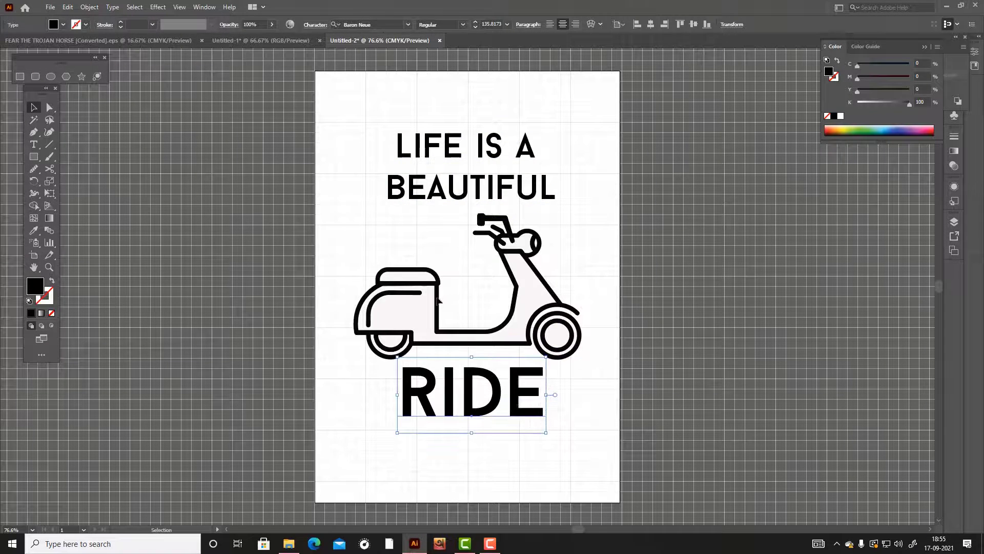
click(366, 24)
scroll(482, 127, down, 5)
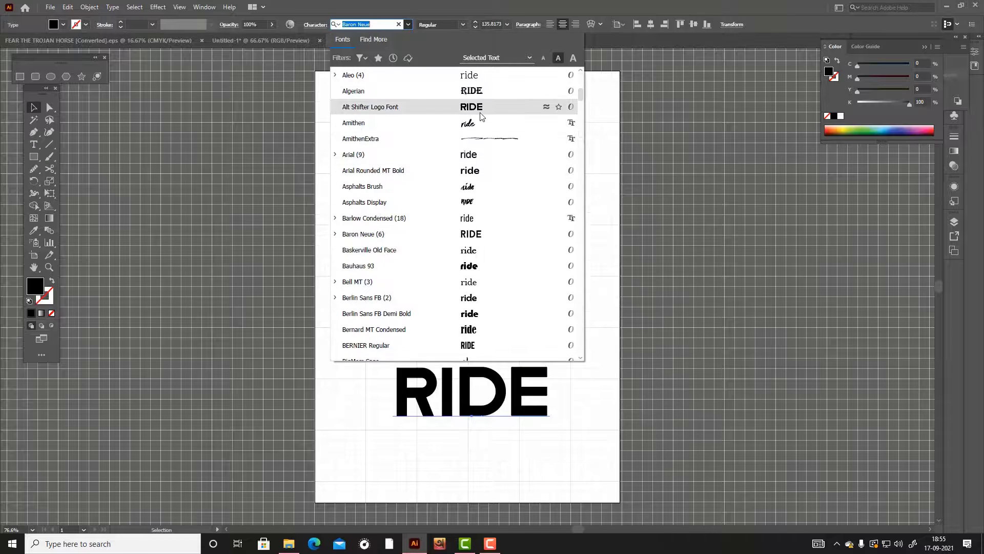
click(481, 112)
click(557, 402)
drag(525, 403, 533, 414)
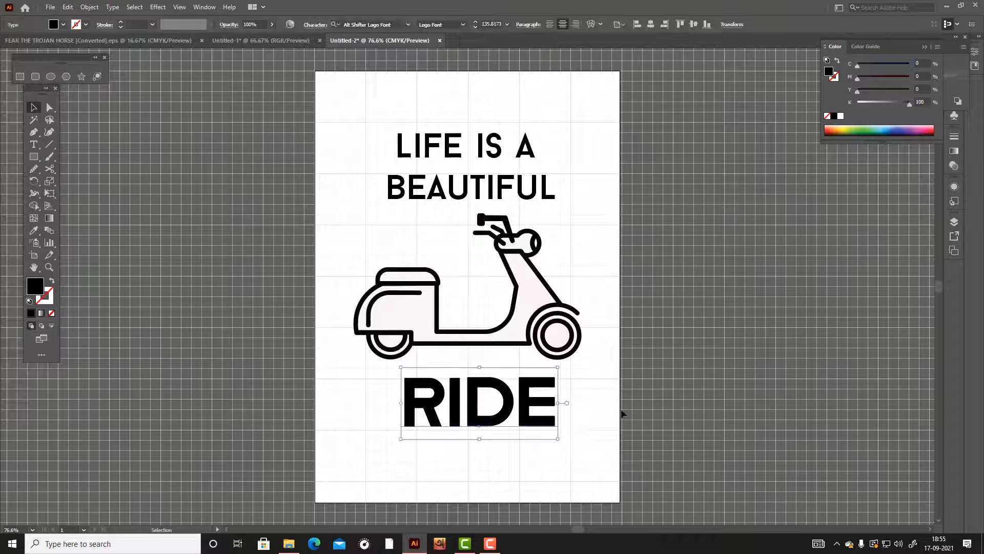
click(622, 409)
Step: Copy RIDE's type style onto the heading with the Eyedropper and reduce the heading's font size to fit above the handlebar
click(505, 198)
scroll(558, 196, up, 3)
drag(515, 182, 512, 181)
scroll(65, 224, down, 3)
click(326, 423)
scroll(326, 423, up, 3)
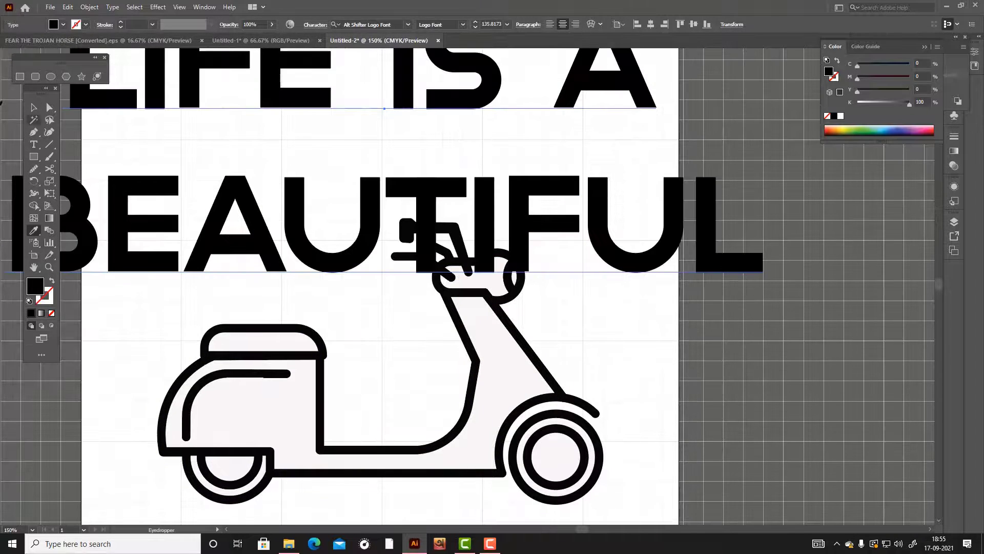
scroll(494, 26, down, 20)
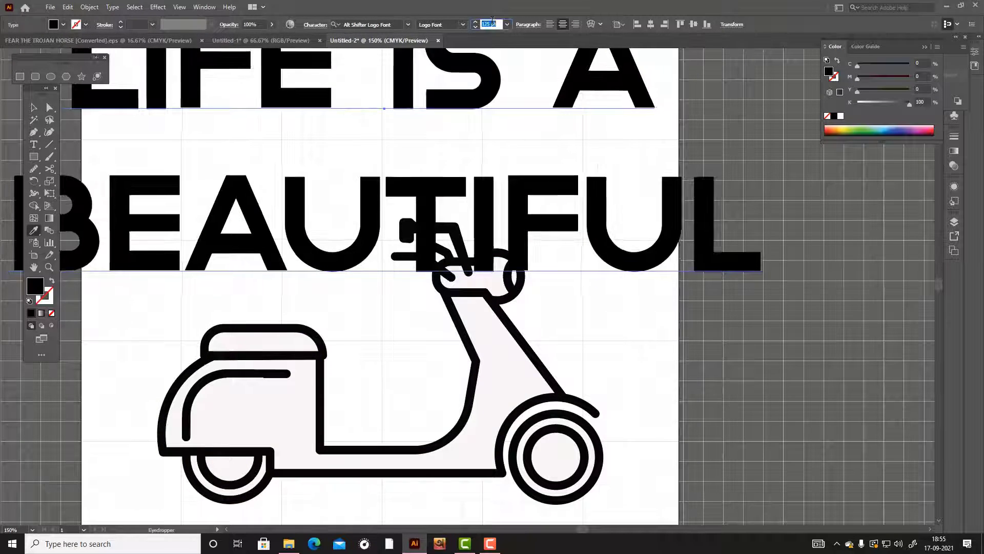
click(34, 107)
click(550, 218)
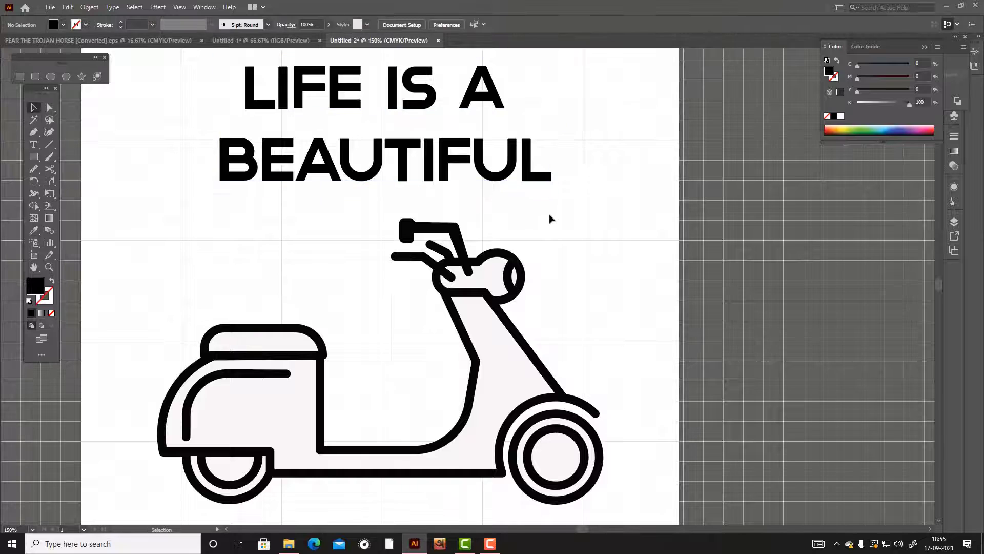
Step: Shift the word RIDE slightly sideways to line it up under the scooter and heading
key(ctrl+0)
click(495, 369)
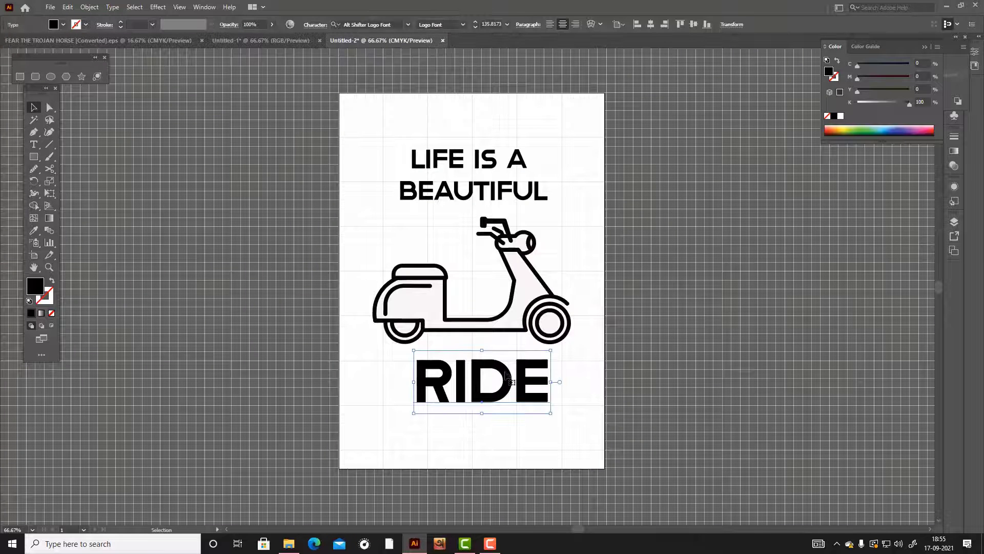
drag(519, 370, 515, 370)
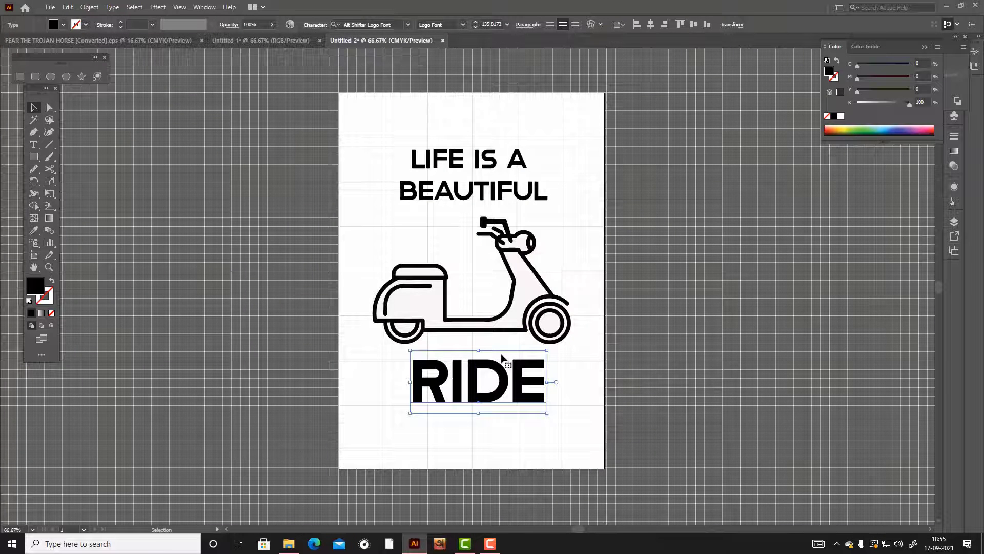
Step: Convert the heading LIFE IS A BEAUTIFUL to outlines using Flatten Transparency with the High Resolution preset
drag(565, 210, 396, 128)
click(90, 7)
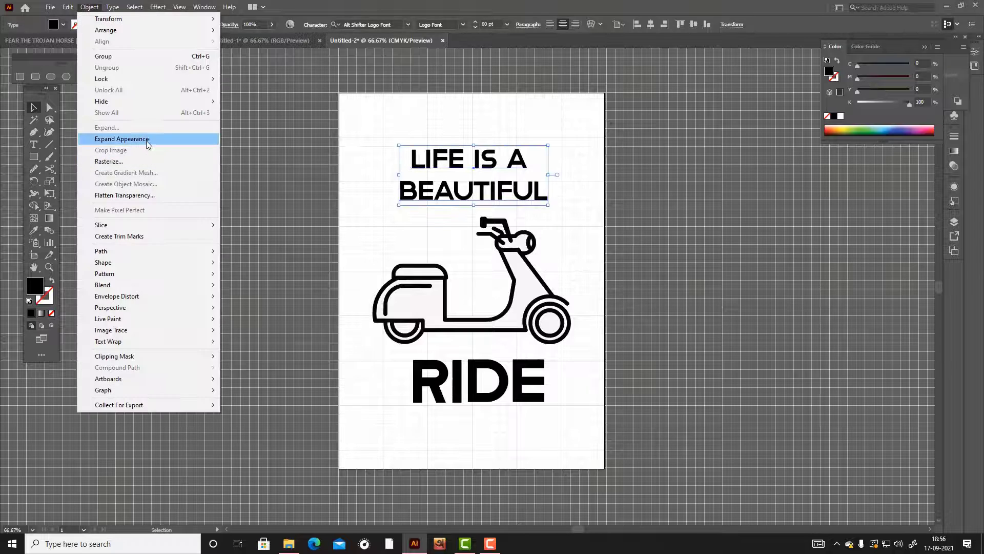
click(147, 139)
click(90, 8)
click(125, 195)
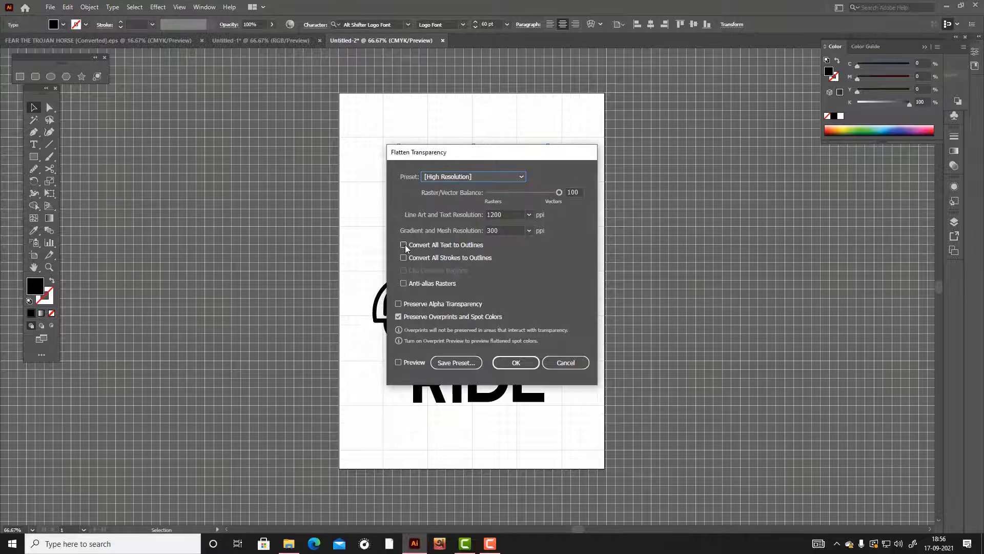
click(516, 362)
Step: Offset the heading's outlines outward with mitred joins and fill the offset shape with pinkish red as a border
click(89, 7)
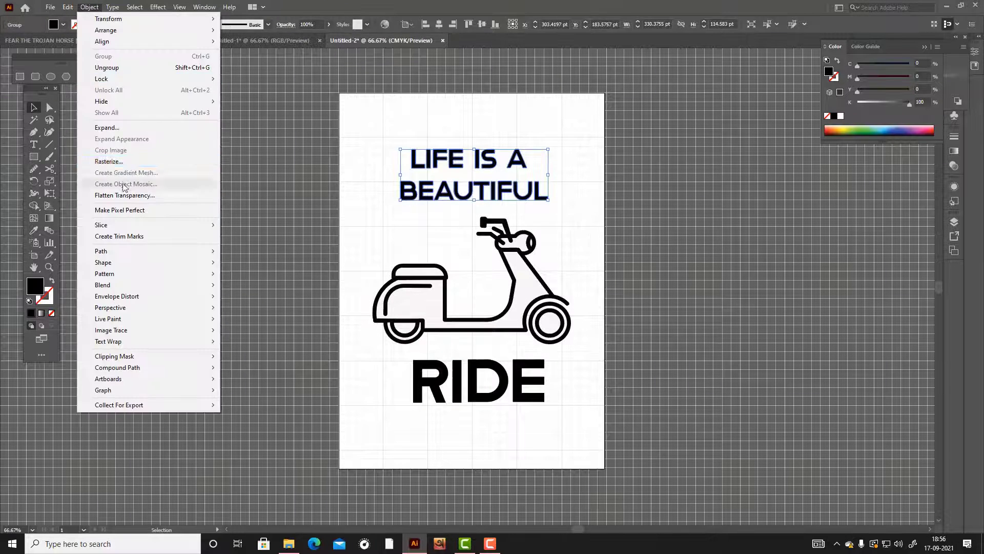
mouse_move(126, 250)
click(287, 286)
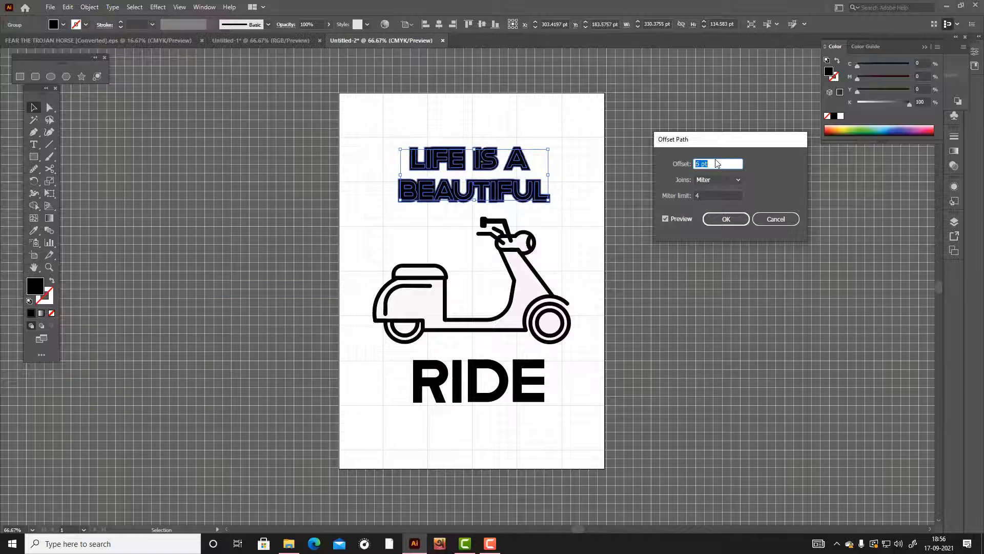
click(726, 219)
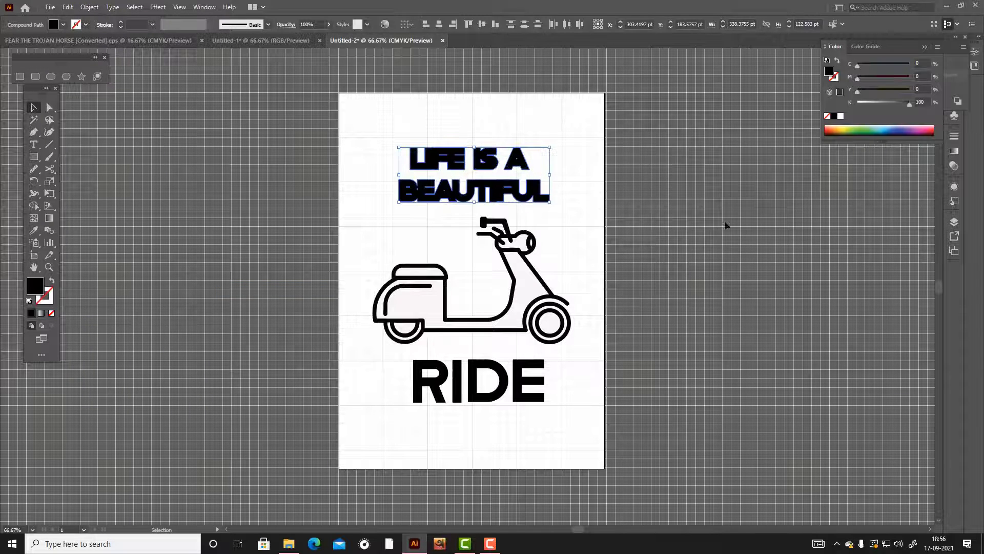
double_click(31, 287)
click(483, 206)
click(582, 209)
click(565, 222)
Step: Convert the word RIDE beneath the scooter to outlines using Flatten Transparency
scroll(512, 282, down, 1)
click(436, 345)
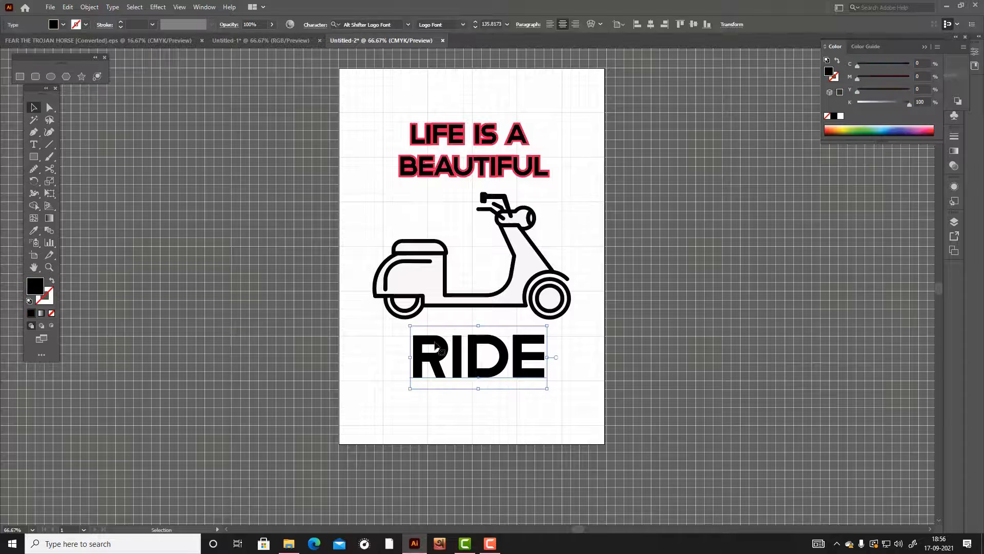
click(87, 11)
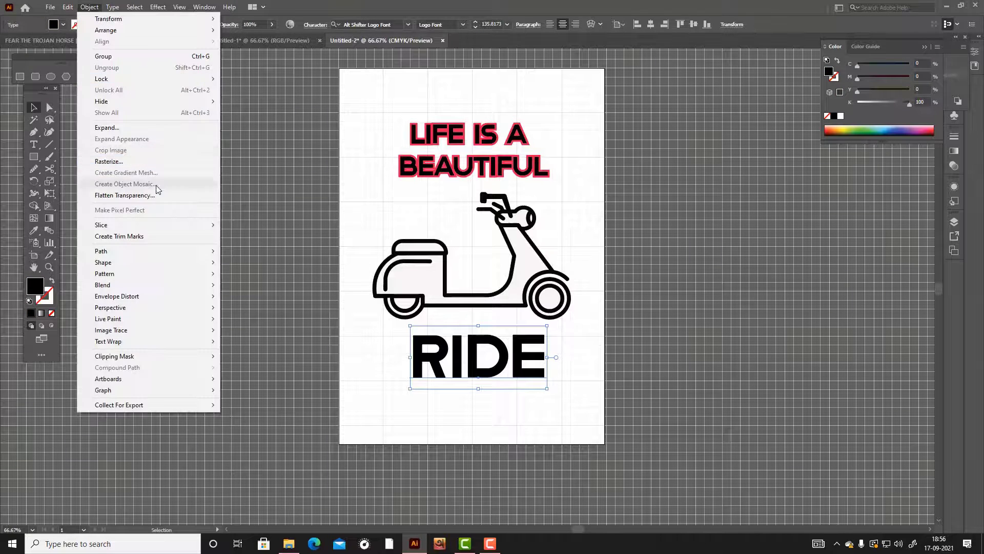
click(153, 196)
click(511, 360)
Step: Offset RIDE's outlines outward with mitred joins and fill the resulting border with a pinkish red matching the heading's border
click(90, 7)
mouse_move(103, 249)
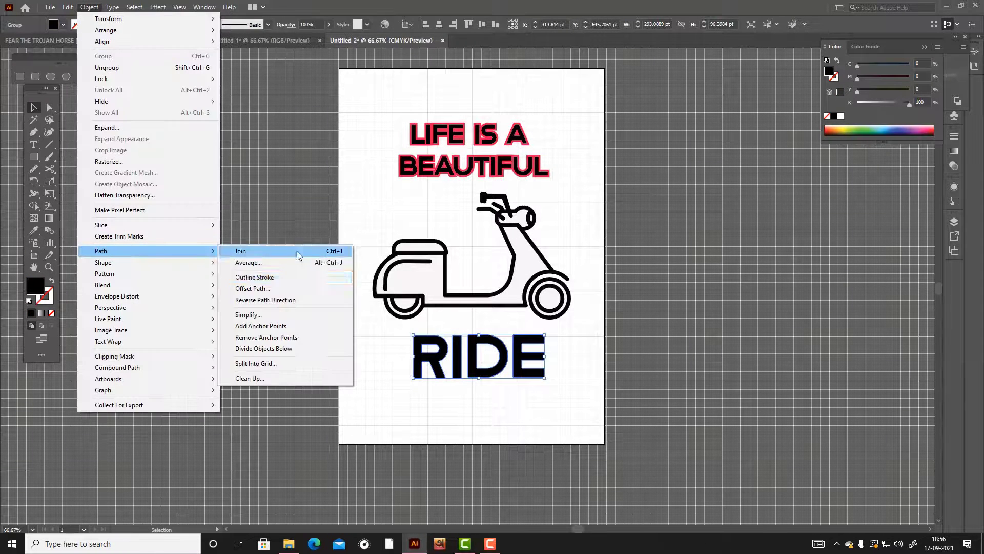
click(241, 284)
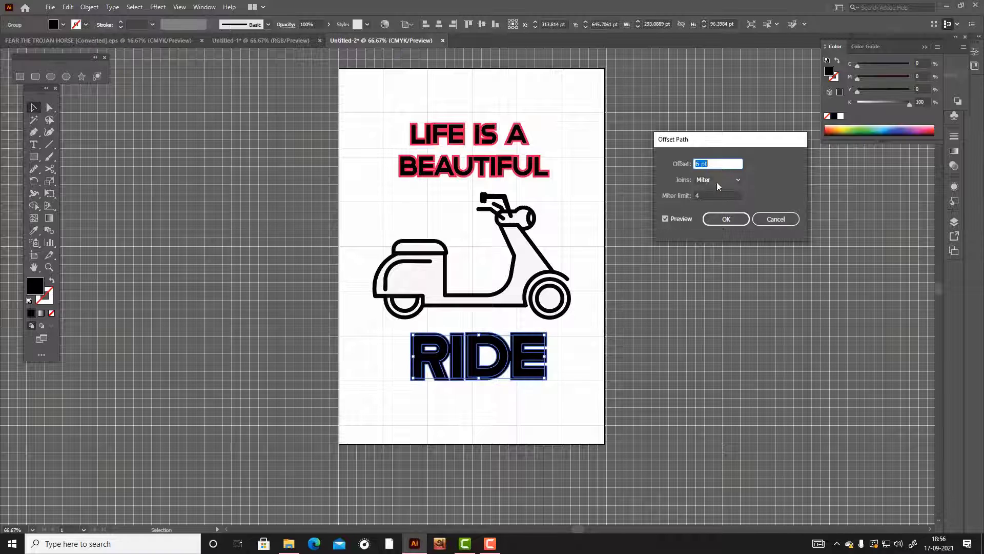
key(Return)
double_click(829, 69)
click(613, 207)
click(588, 333)
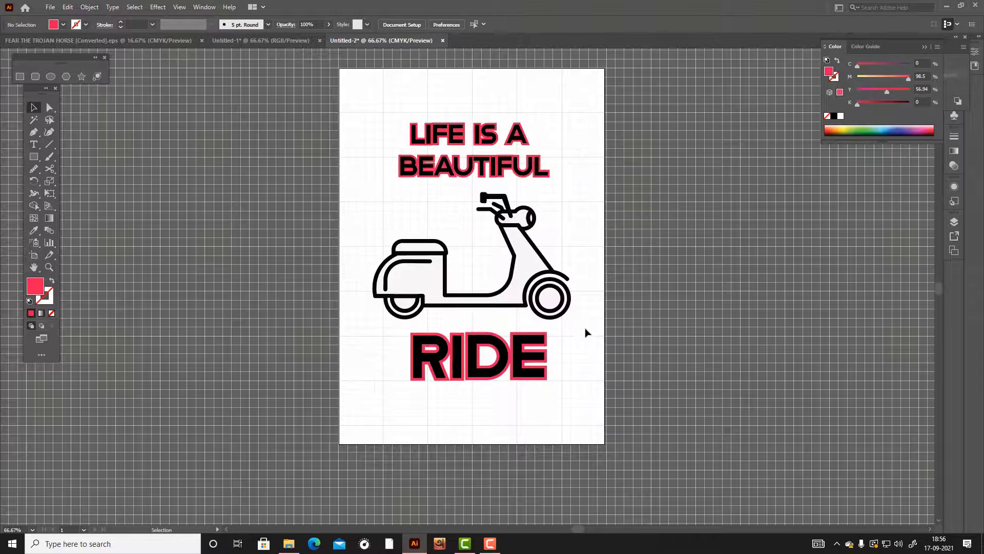
Step: Fill the scooter's body, seat, headlight and front wheel with pinkish red #F43462
click(419, 247)
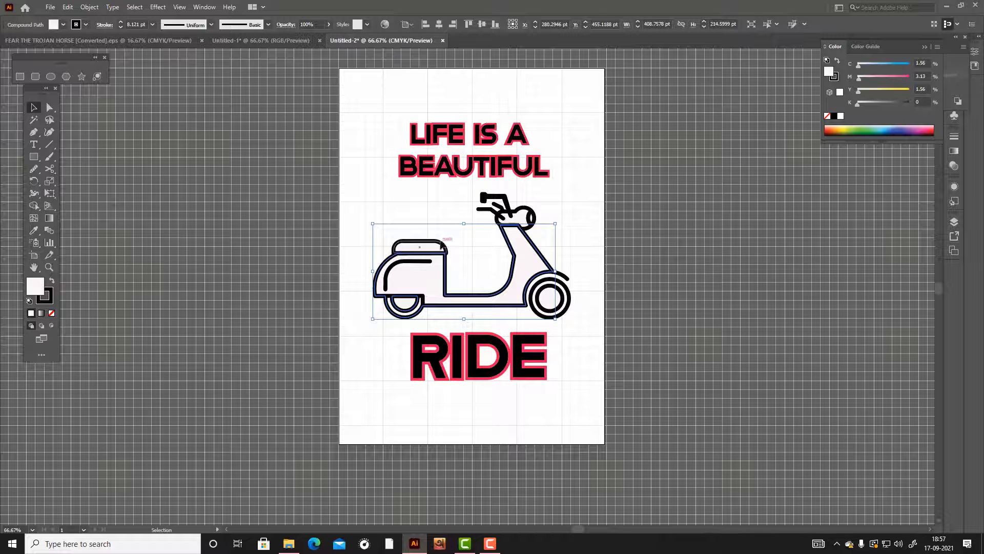
shift+click(523, 217)
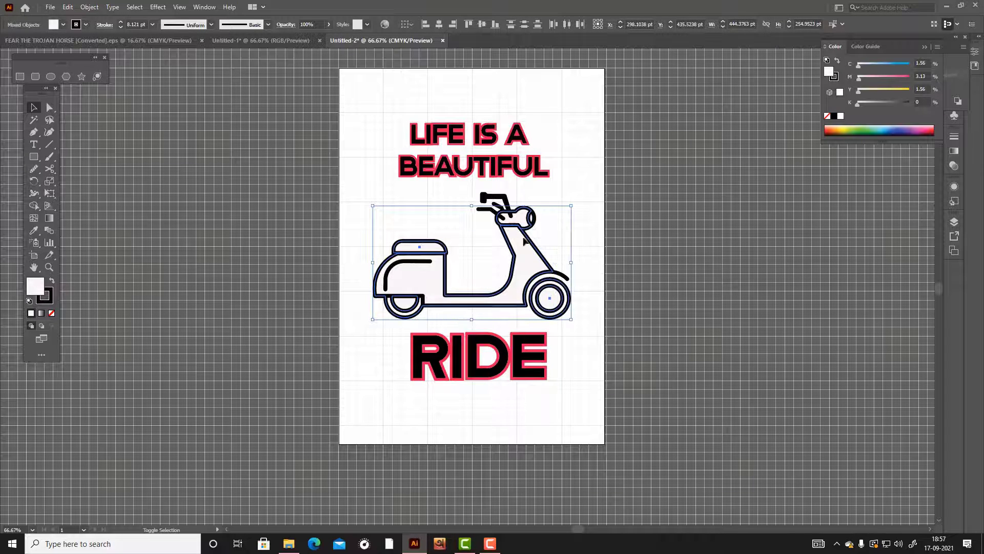
double_click(36, 289)
drag(436, 206, 459, 208)
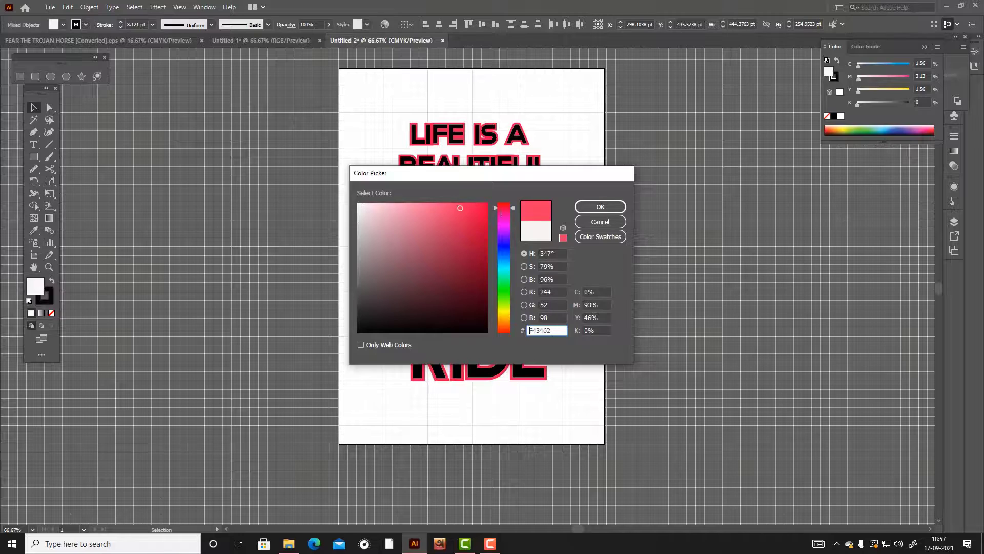
click(600, 207)
click(575, 235)
Step: Copy the front wheel's pinkish red fill onto the inner half circle of the rear wheel with the Eyedropper
click(425, 305)
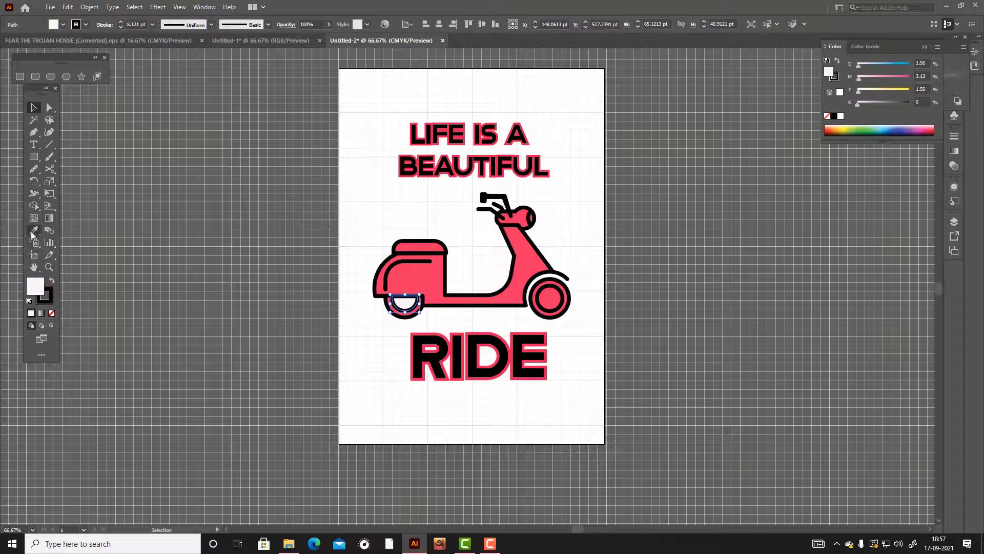
click(32, 233)
click(546, 295)
click(35, 107)
click(359, 209)
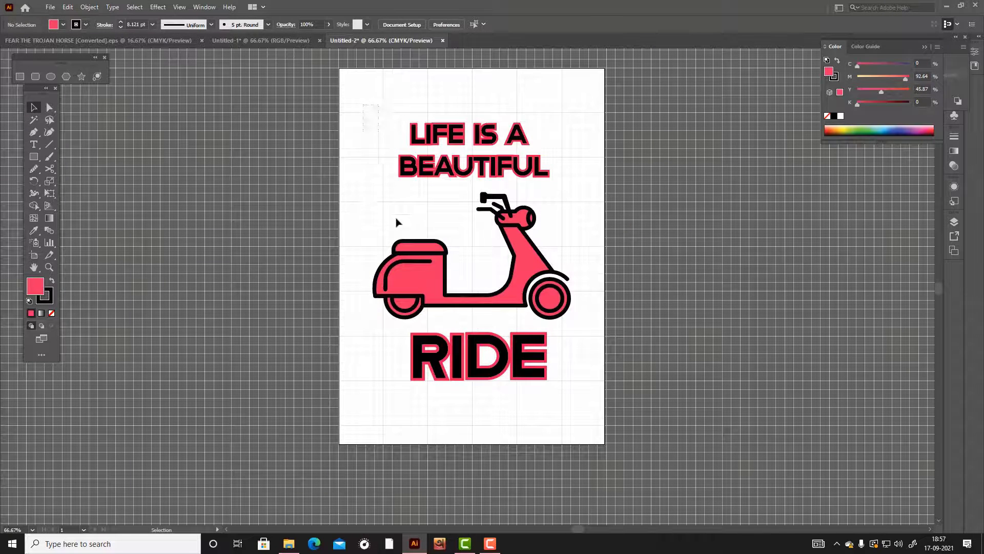
Step: Move the complete artwork slightly upward on the artboard
key(ctrl+a)
drag(518, 305, 518, 295)
click(569, 259)
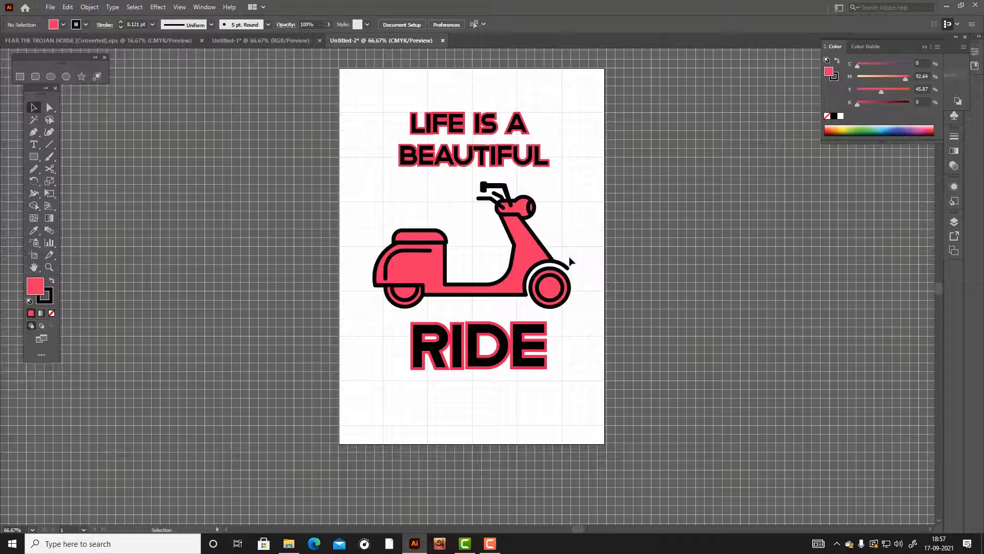
Step: Shift the bordered word RIDE slightly up and to the left, and lower the whole artwork a little
drag(512, 355, 507, 351)
click(575, 348)
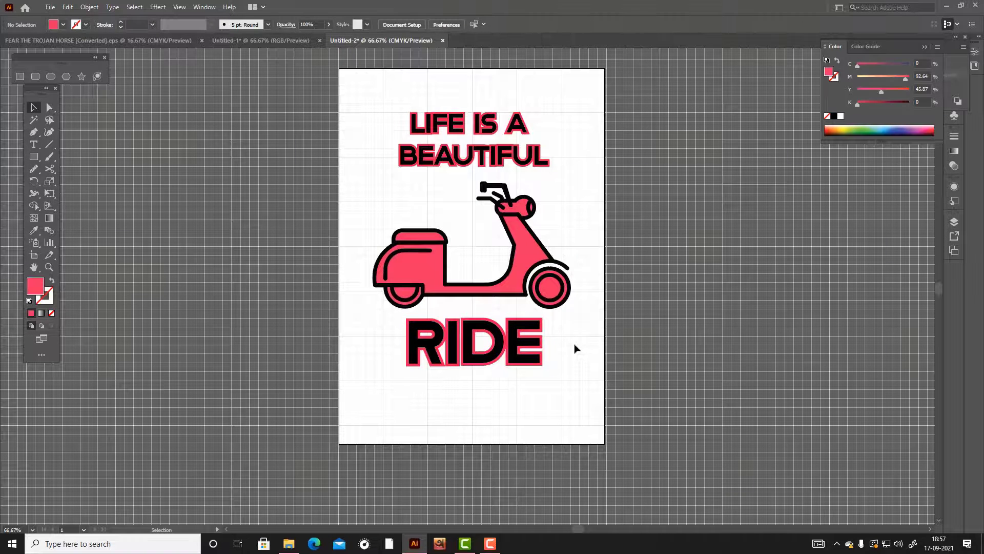
drag(378, 80, 568, 398)
drag(523, 239, 523, 242)
click(587, 286)
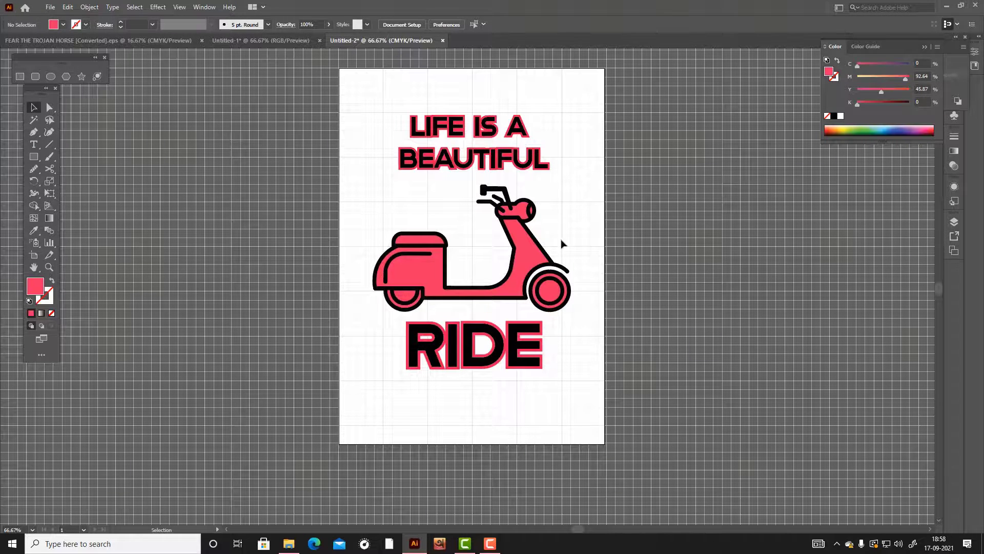
Step: Duplicate the artboard together with its artwork and place the copy directly to the right of the original
key(shift+o)
drag(580, 216, 851, 216)
drag(578, 529, 608, 530)
key(v)
Step: Select all artwork on the duplicated artboard and expand its fills and strokes
drag(320, 94, 518, 377)
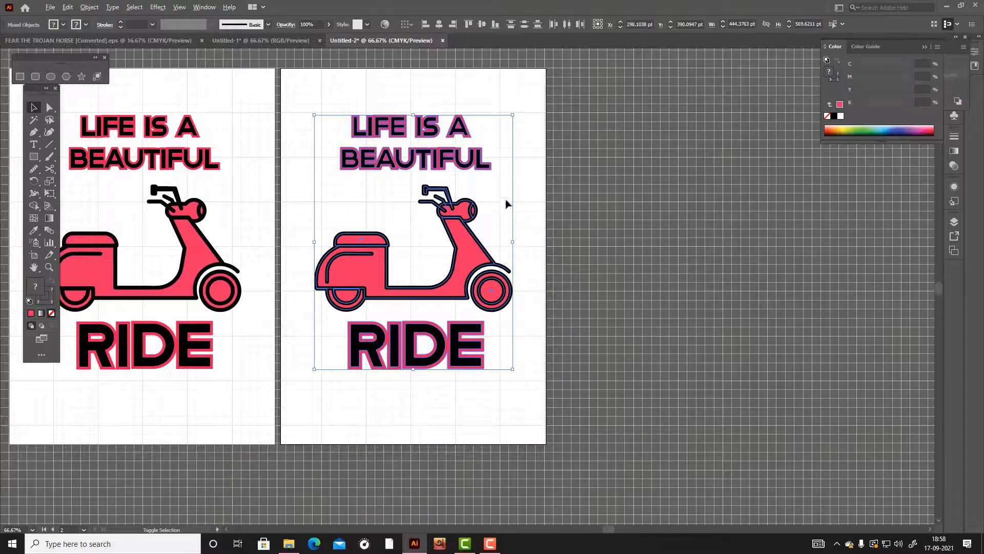
click(89, 7)
click(100, 135)
click(466, 328)
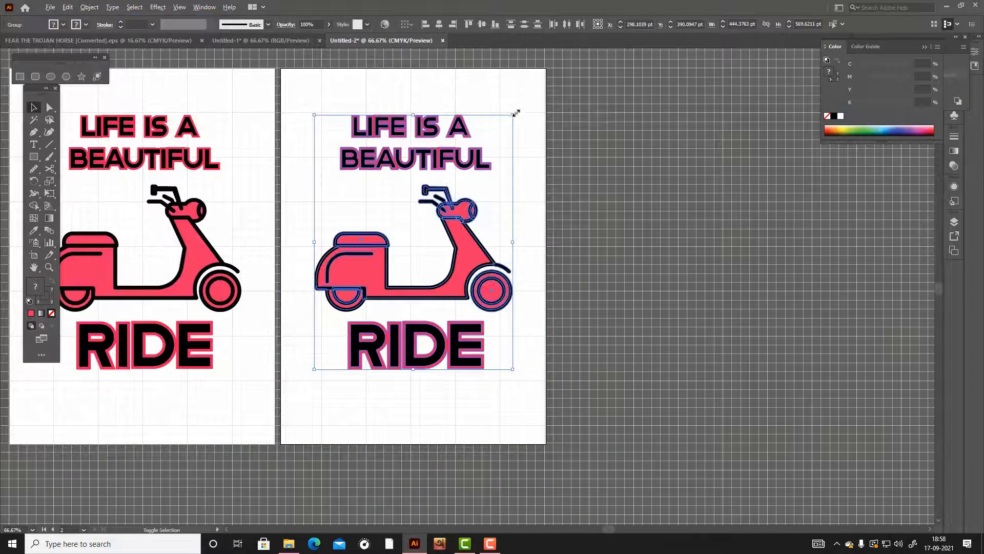
Step: Scale the expanded artwork down to roughly half size and move it off the artboard to the right
drag(513, 115, 470, 174)
drag(416, 241, 674, 240)
click(777, 196)
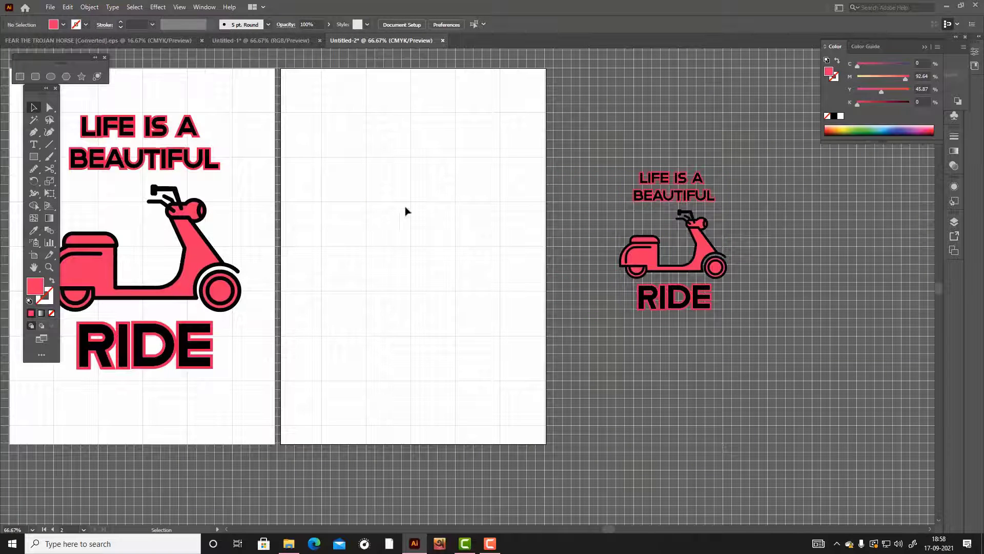
Step: Draw the closed outline of a T-shirt's left half on the empty artboard with the Pen tool, using no fill and a 1 pt black stroke
click(51, 281)
double_click(49, 299)
click(481, 330)
click(600, 207)
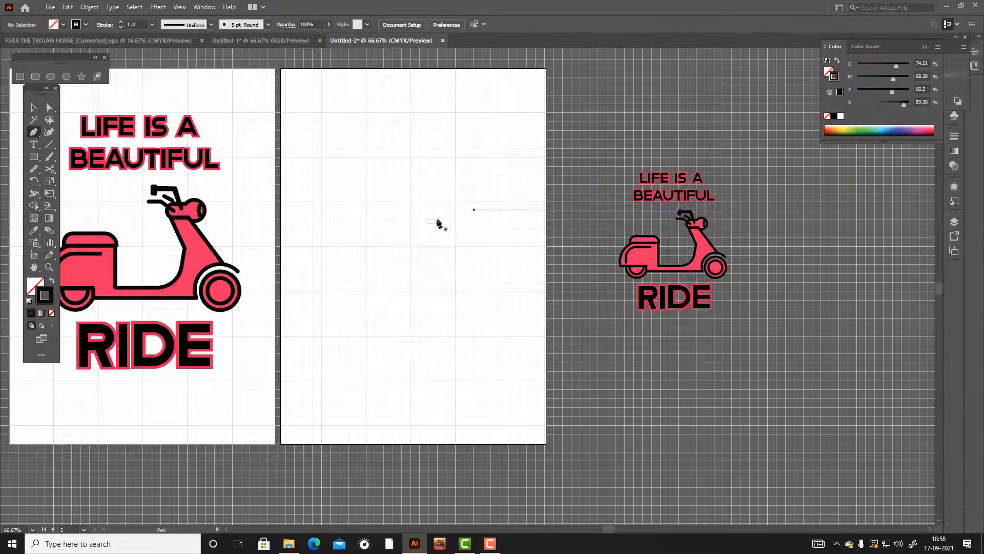
click(366, 138)
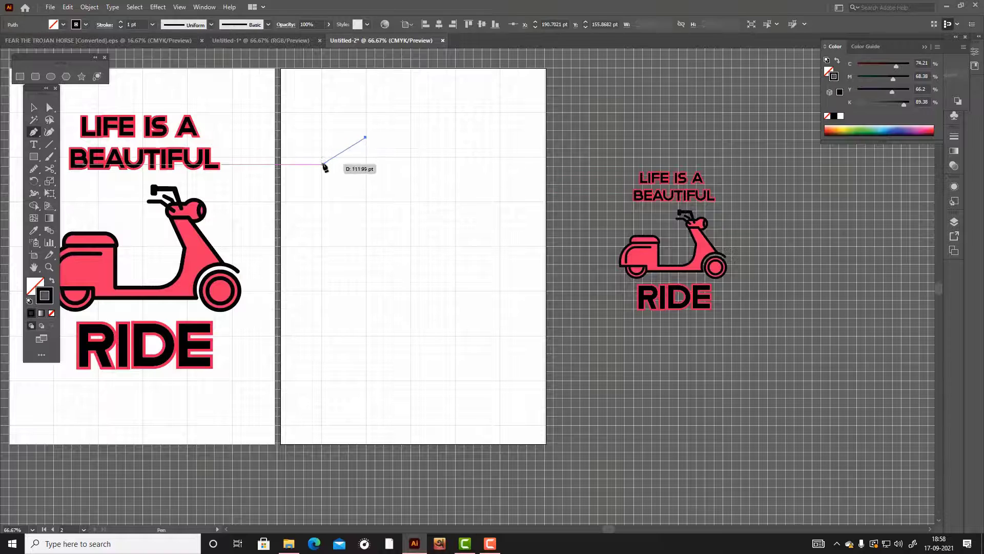
click(323, 163)
click(297, 242)
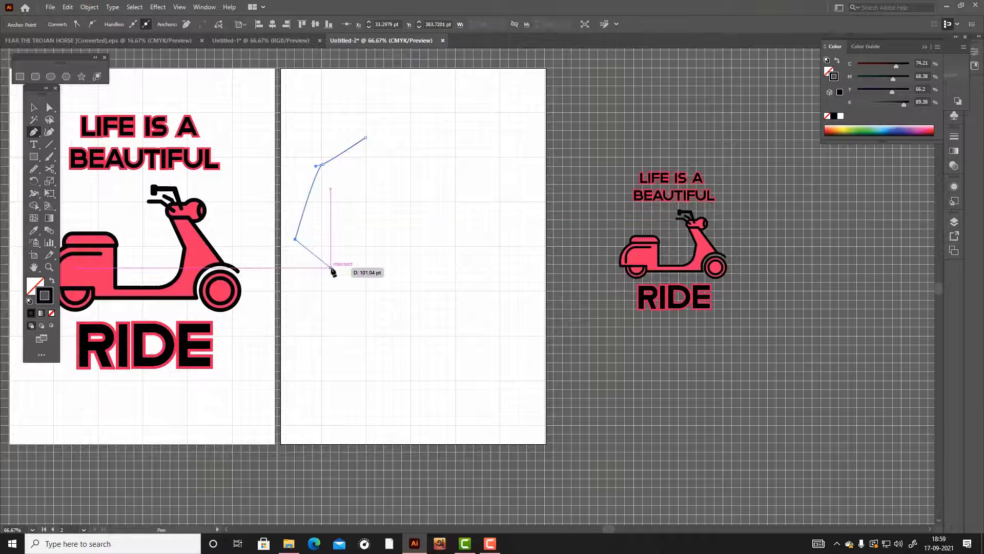
click(332, 268)
click(353, 236)
scroll(353, 236, down, 2)
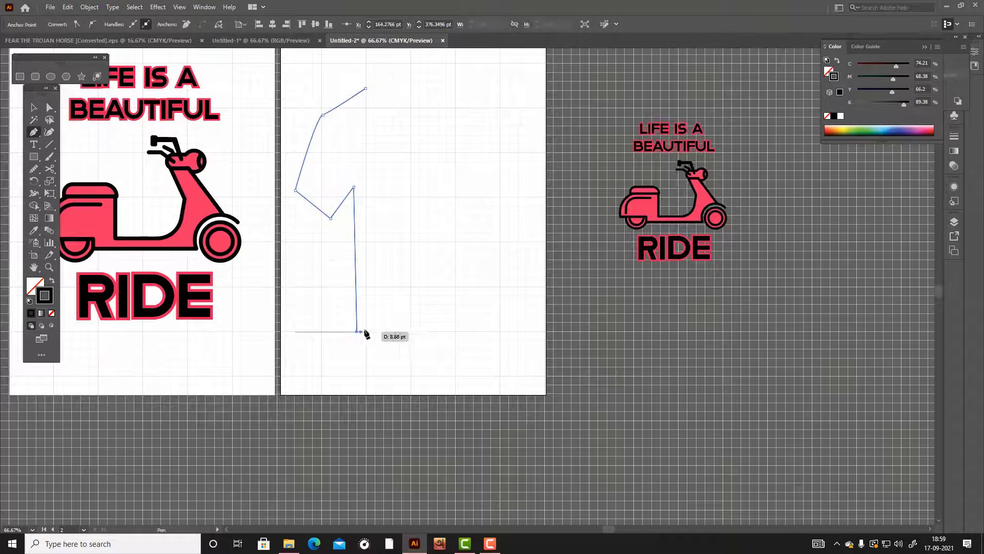
drag(432, 330, 420, 260)
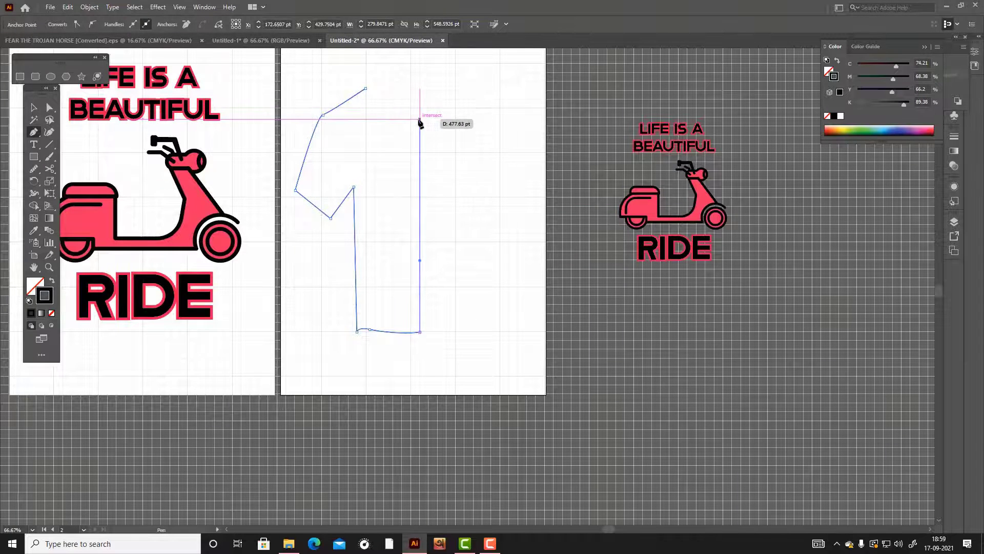
click(420, 88)
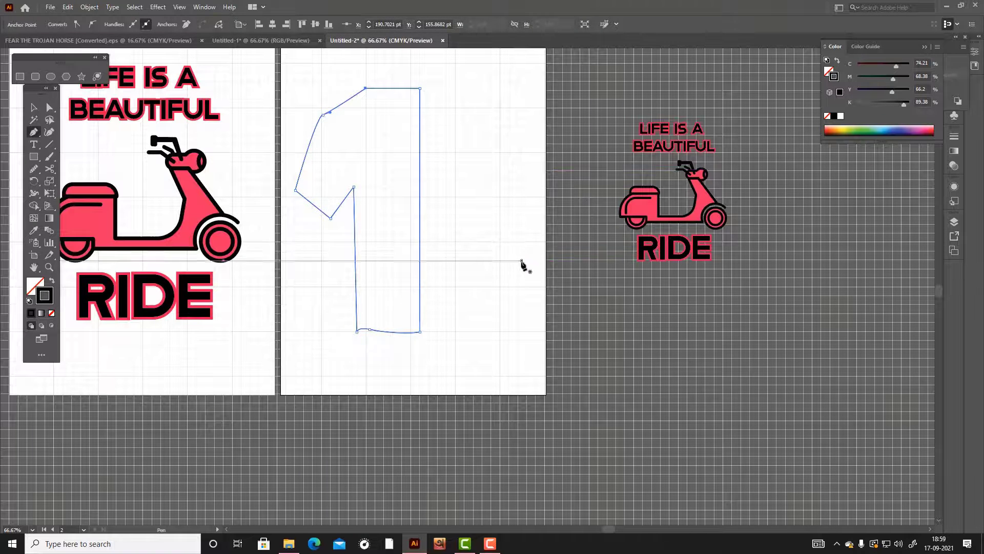
Step: Fill the half T-shirt shape with black
double_click(36, 285)
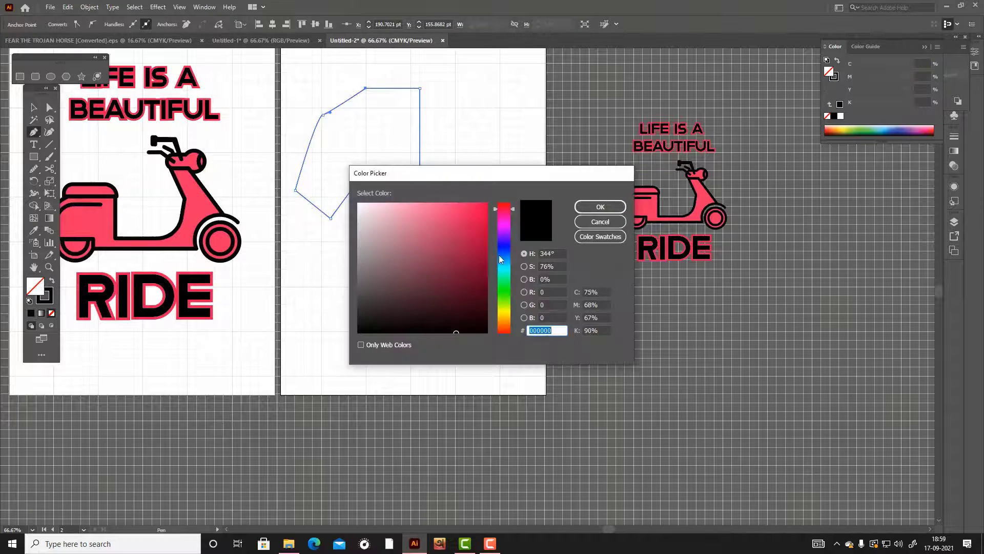
click(601, 207)
key(v)
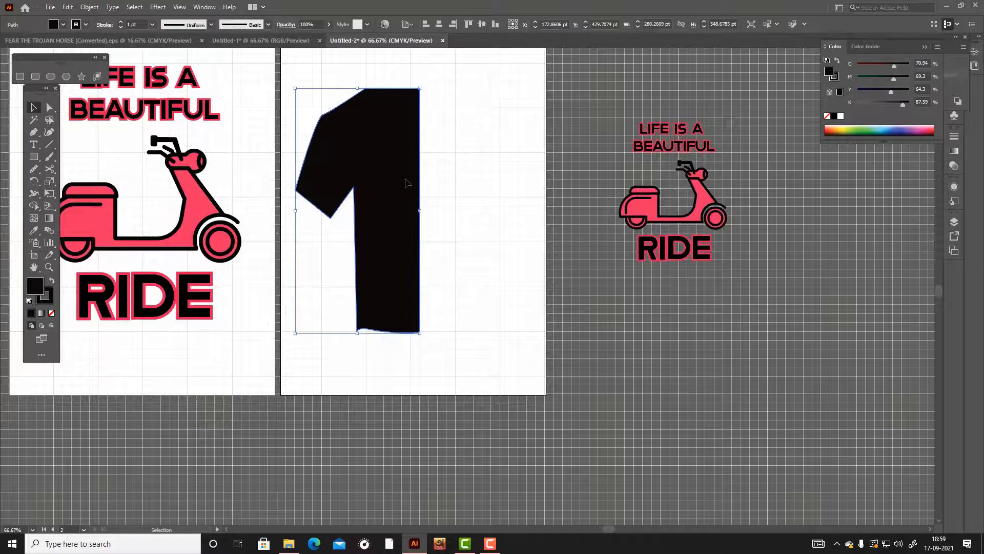
Step: Paste a copy of the half shirt in front, reflect it, and place it beside the original as the right half
key(ctrl+c)
key(ctrl+f)
right_click(406, 179)
mouse_move(453, 354)
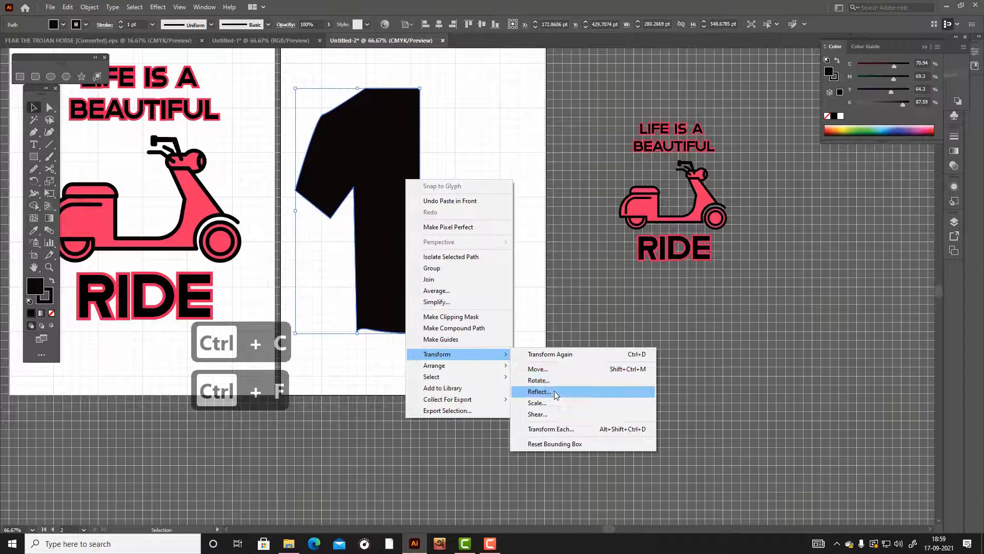
click(556, 392)
click(612, 333)
drag(324, 192, 449, 196)
click(506, 269)
Step: Nudge the two shirt halves together so that their centre edges meet without a gap and their upper edges align
scroll(446, 230, up, 8)
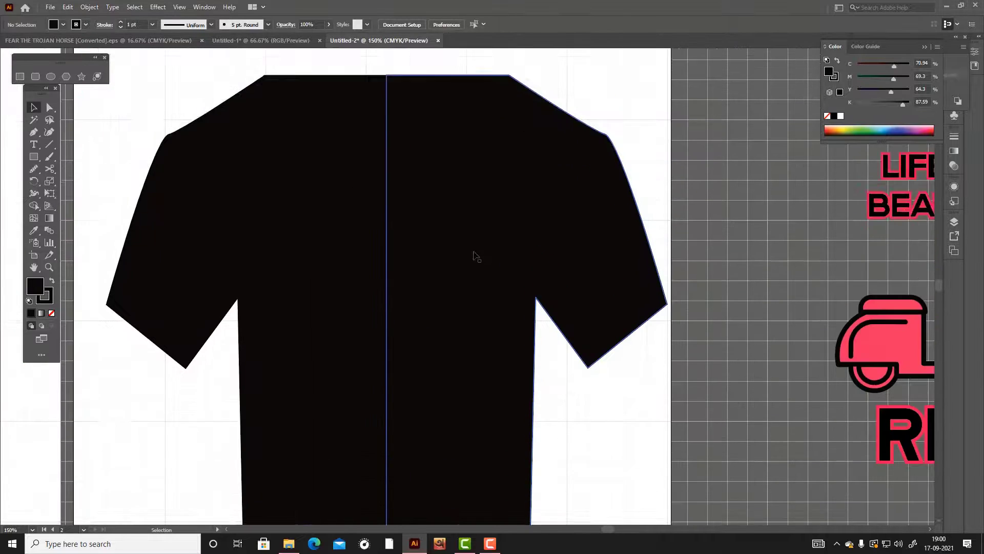
drag(464, 251, 461, 251)
drag(363, 94, 439, 444)
drag(439, 367, 443, 350)
scroll(391, 250, up, 2)
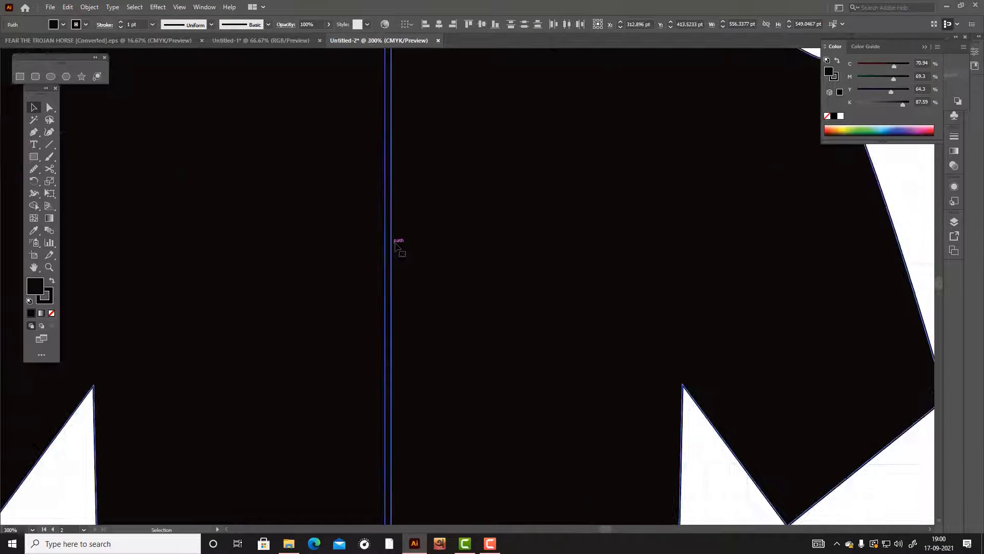
scroll(392, 245, up, 6)
click(378, 110)
drag(361, 181, 360, 180)
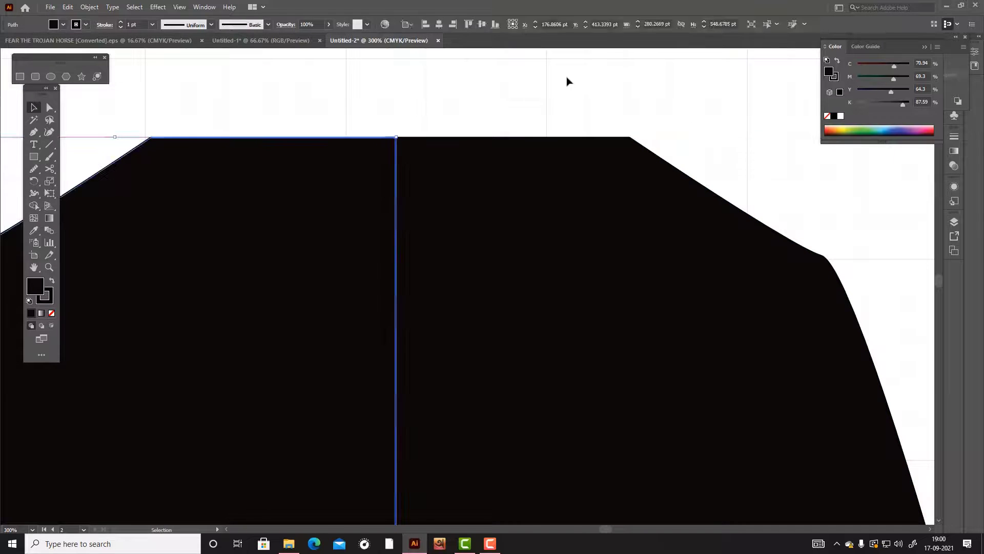
Step: Bend the middle of the shirt's straight top edge slightly downward into a neckline with the Curvature tool
scroll(536, 145, down, 6)
click(529, 135)
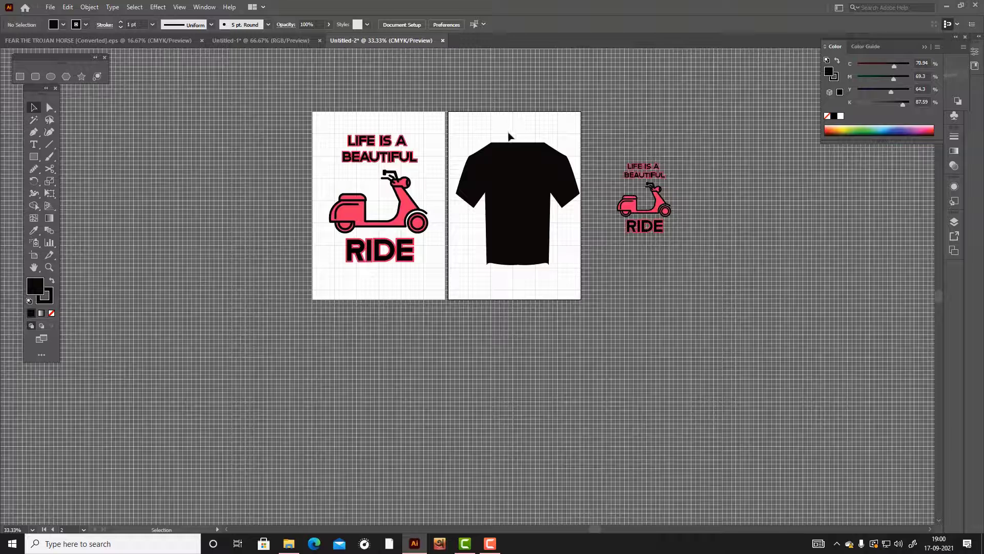
click(525, 150)
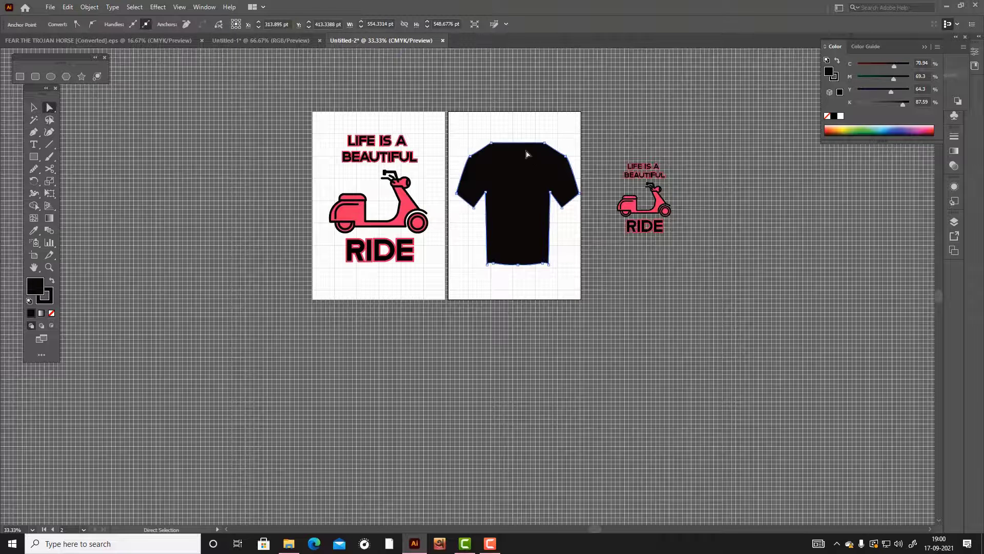
drag(521, 143, 494, 141)
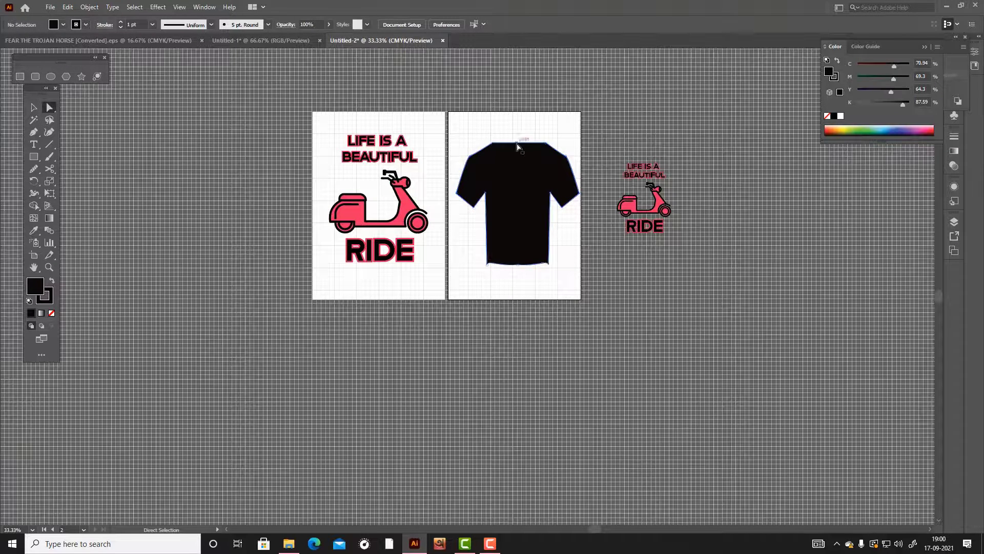
click(517, 147)
key(shift+grave)
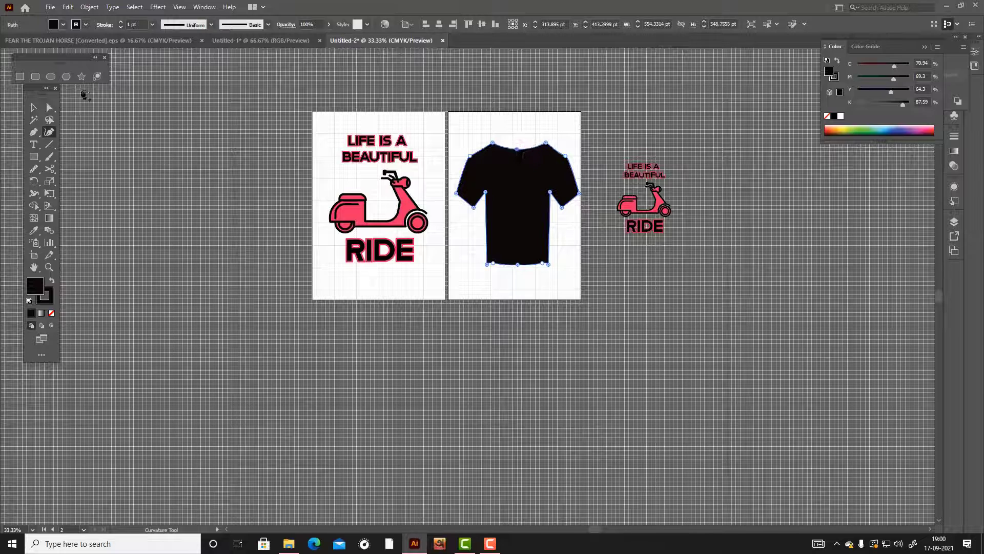
click(34, 107)
scroll(581, 210, up, 2)
drag(507, 271, 499, 271)
click(573, 143)
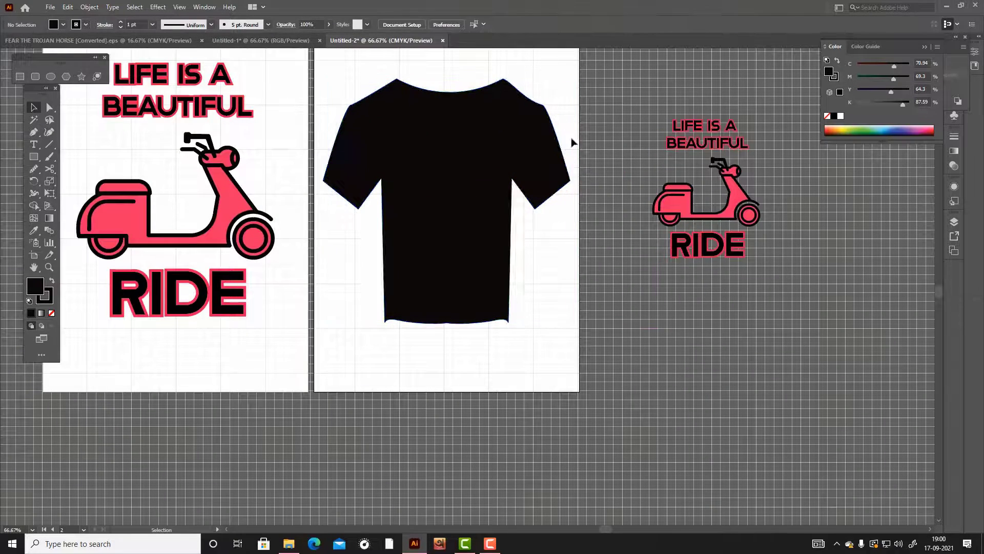
Step: Draw a closed, deeper neckline shape between the two collar corners with the Pen tool and round its lower curve
click(396, 79)
drag(442, 119, 464, 126)
drag(502, 92, 502, 90)
click(506, 73)
click(49, 132)
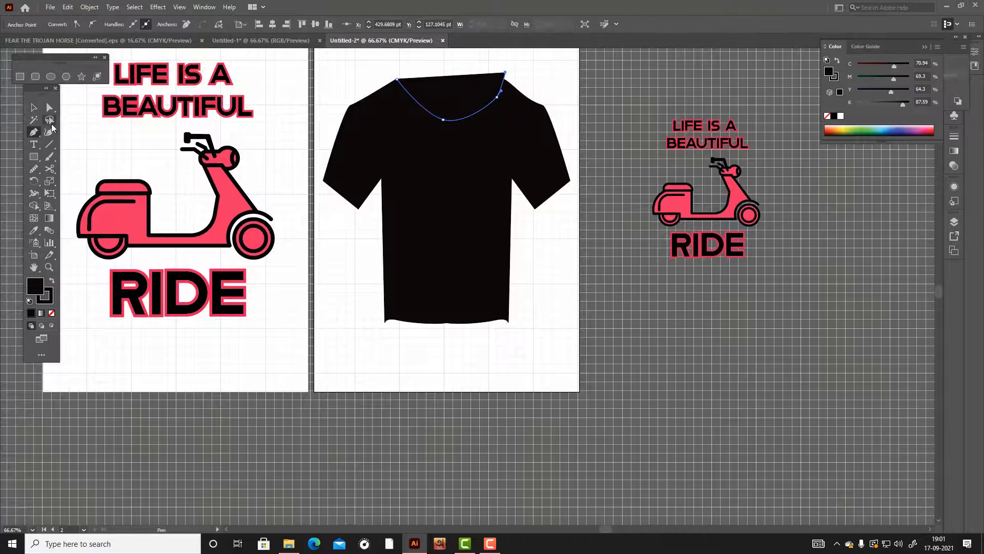
click(486, 106)
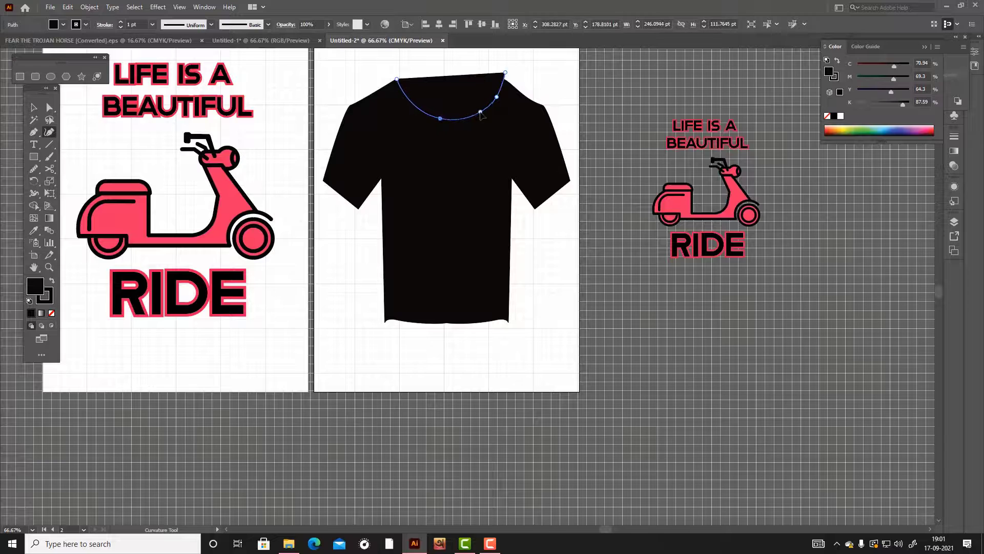
Step: Duplicate the neckline shape a little higher and use Shape Builder to remove the excess above the shirt and merge the inner neck areas
click(34, 107)
drag(450, 97, 439, 86)
drag(350, 71, 519, 289)
scroll(519, 289, up, 2)
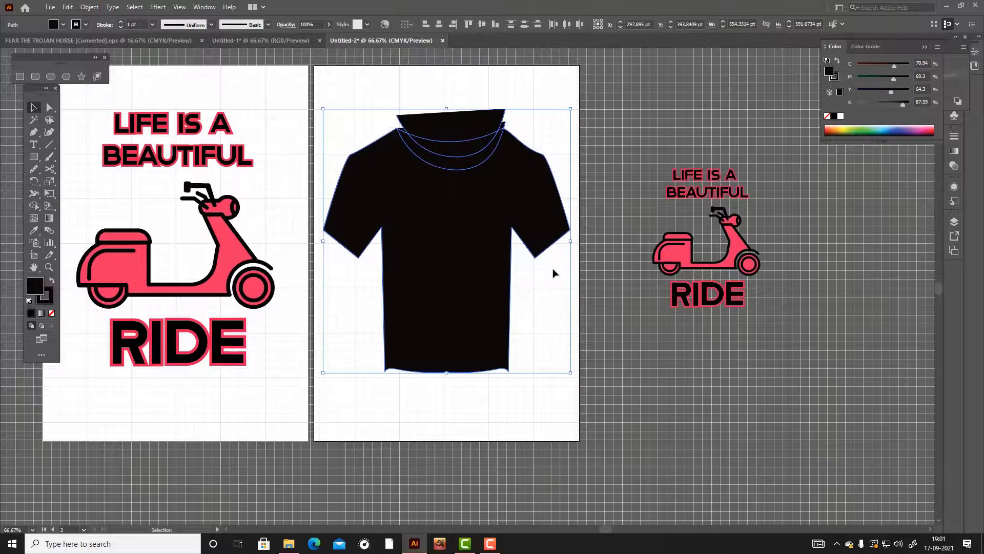
click(34, 205)
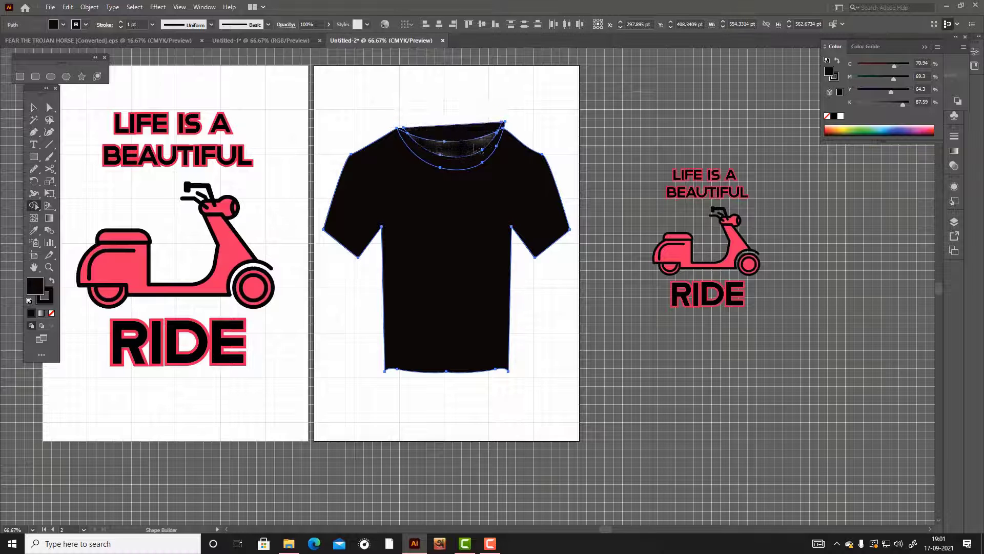
alt+click(464, 122)
click(425, 159)
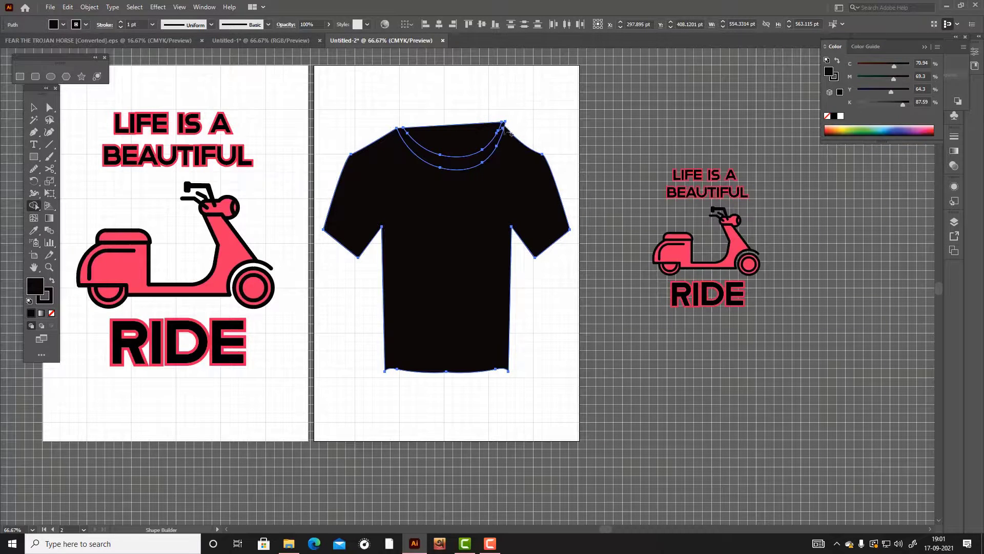
scroll(527, 149, up, 1)
key(v)
click(547, 128)
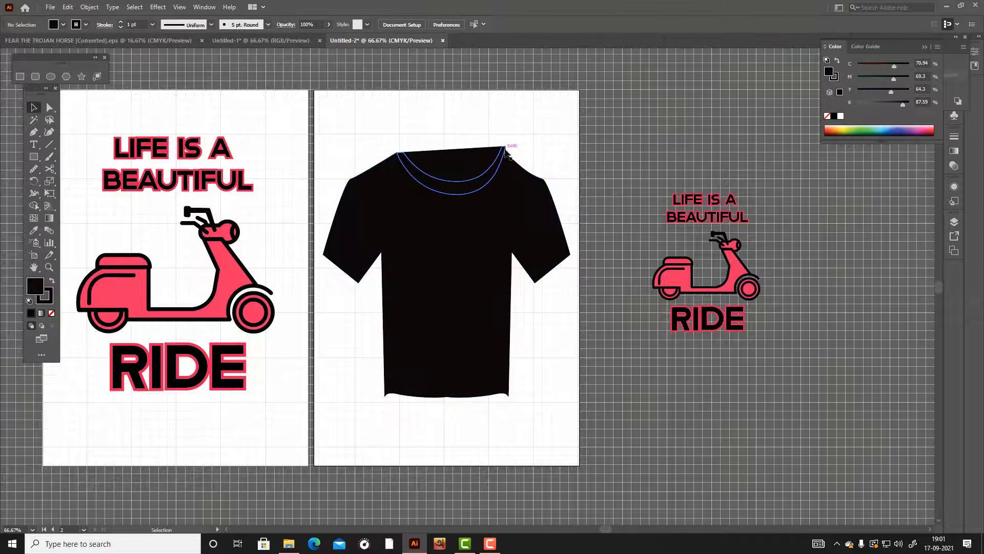
Step: Trim the corner protruding at the right end of the neckline using a pen-drawn curve and Shape Builder
click(504, 149)
drag(406, 118, 564, 403)
scroll(534, 215, up, 2)
scroll(492, 128, up, 1)
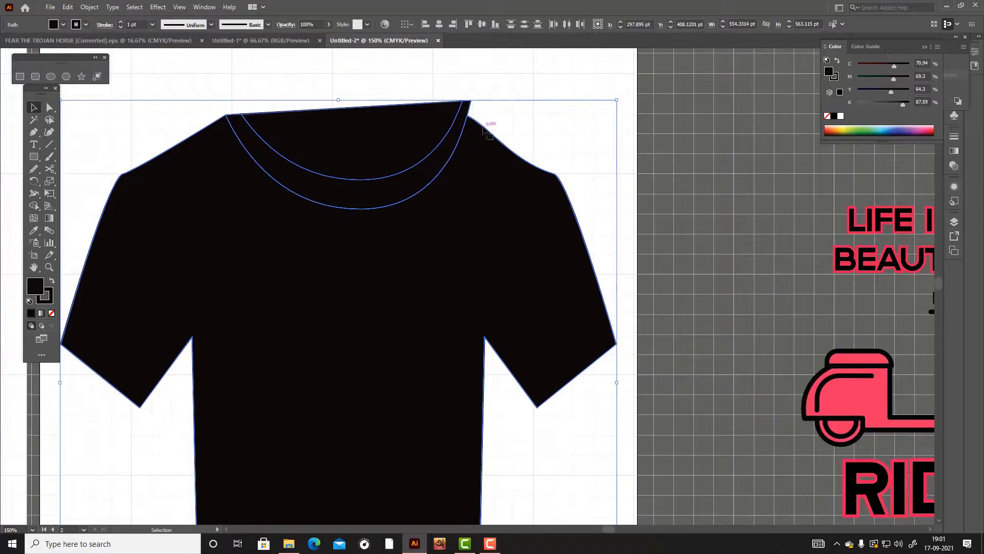
click(33, 135)
drag(434, 95, 570, 140)
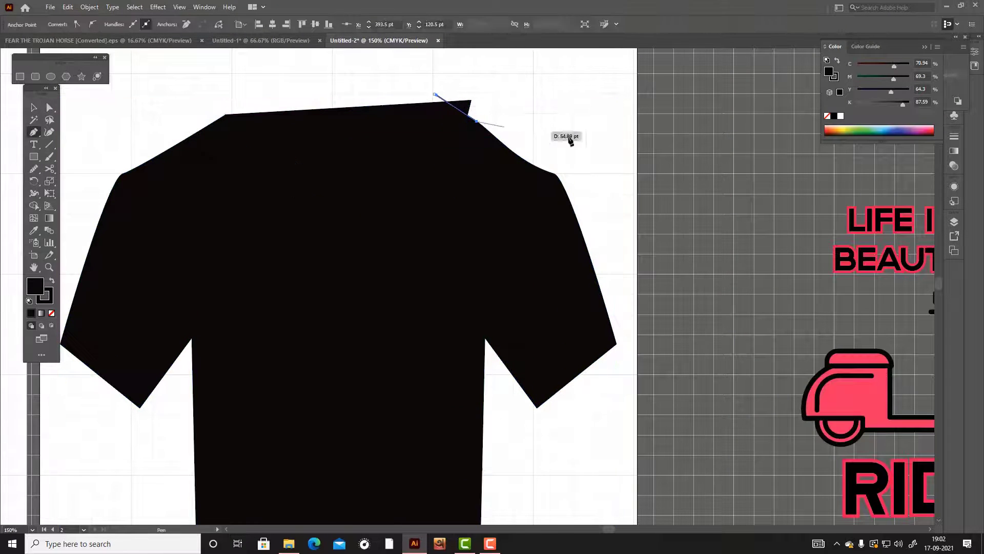
key(ctrl+a)
key(shift+m)
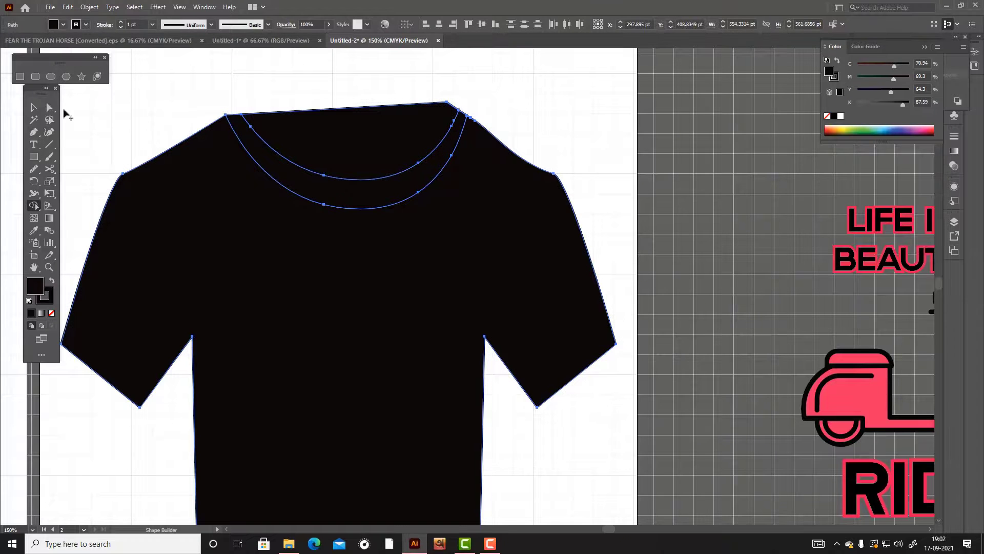
Step: Pull the middle of the back neckline's straight upper edge slightly downward with the Curvature tool
click(459, 111)
key(ctrl+z)
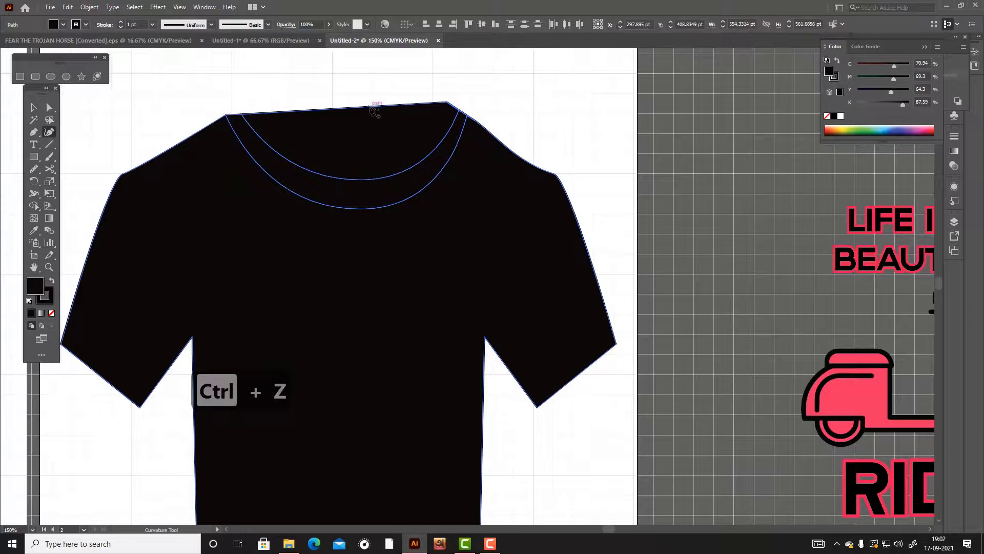
click(435, 117)
key(ctrl+z)
click(370, 122)
key(ctrl+z)
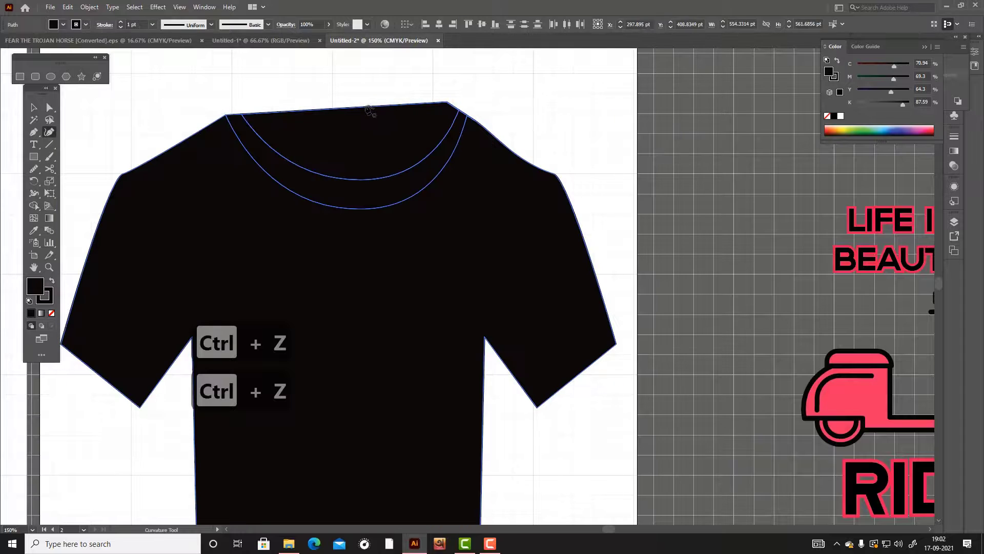
click(365, 108)
drag(365, 109, 366, 121)
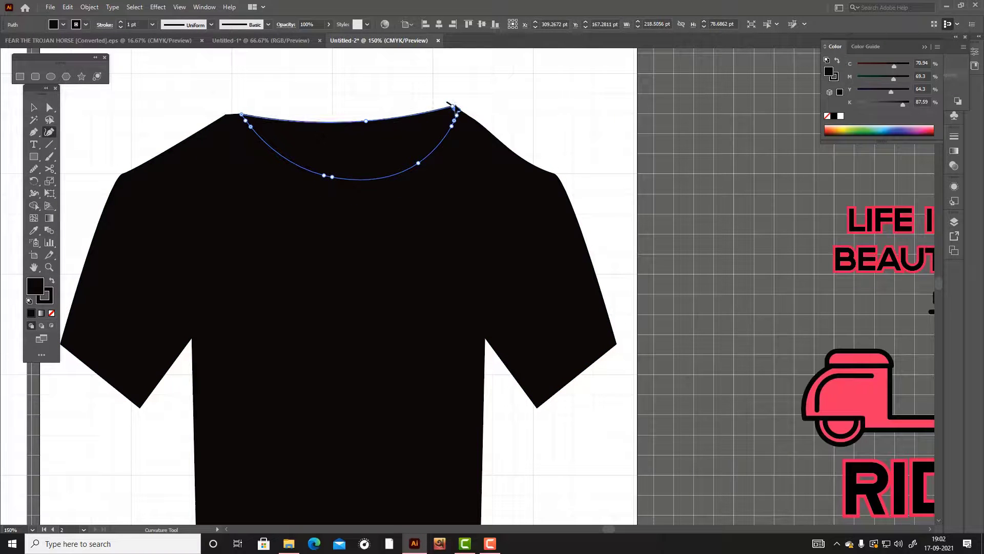
Step: Delete the stray sliver at the right corner of the neckline
click(44, 110)
click(428, 94)
click(448, 103)
key(Delete)
key(Delete)
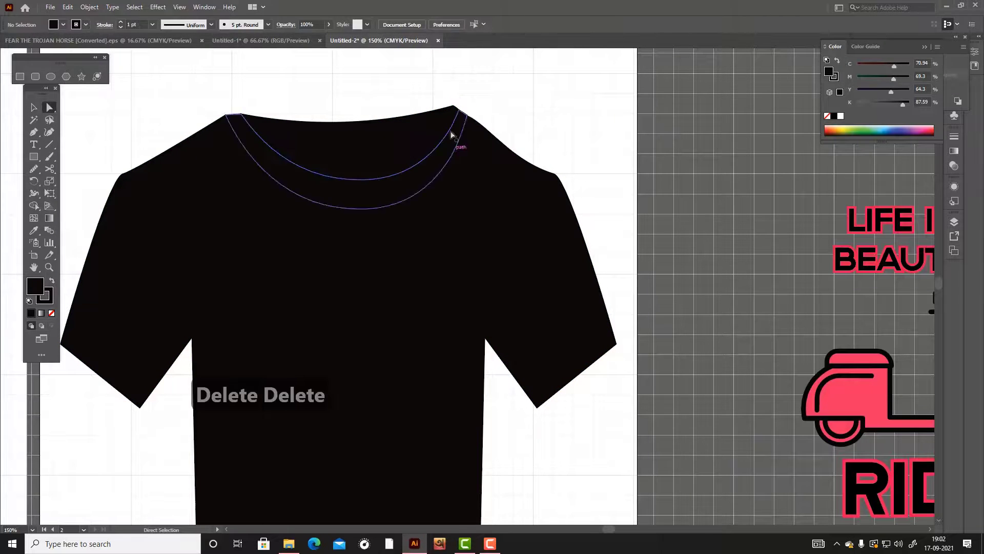
Step: Fill the collar band with a dark grey slightly lighter than the shirt
click(328, 185)
double_click(35, 285)
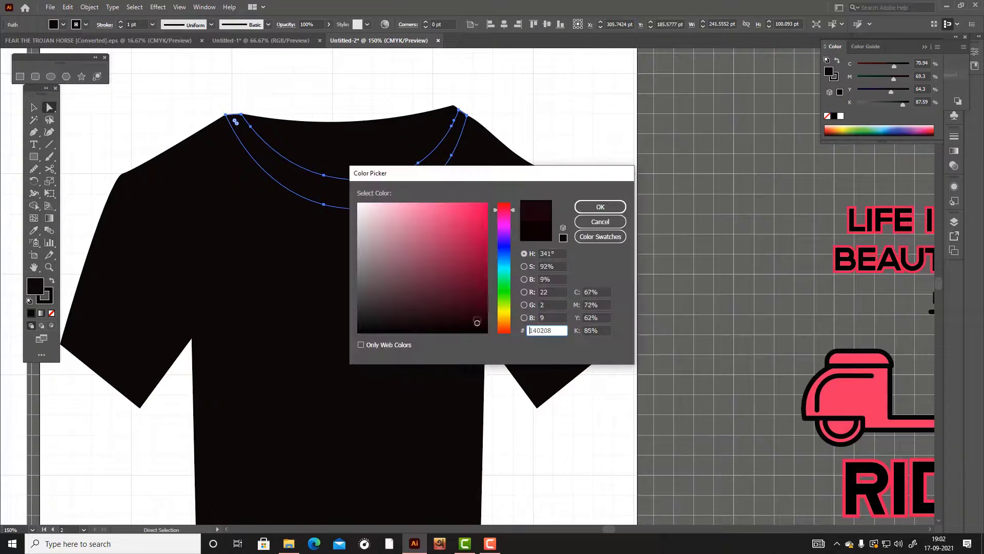
click(618, 205)
click(34, 108)
click(592, 154)
scroll(583, 190, down, 2)
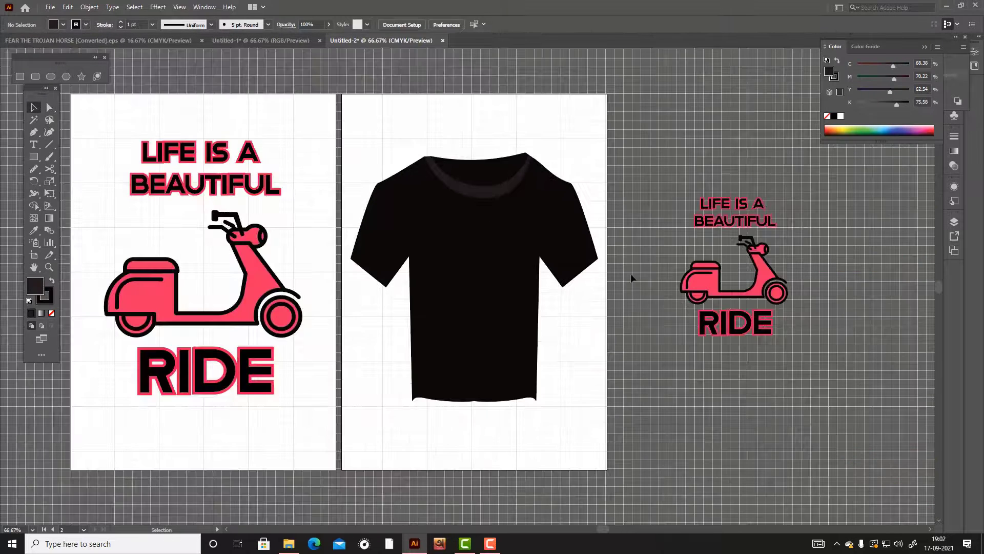
Step: Scale down the small scooter design and place it on the shirt's chest, in front of all other objects
click(761, 284)
drag(787, 195, 769, 214)
drag(711, 259, 446, 277)
key(ctrl+shift+bracketright)
drag(499, 318, 513, 316)
click(567, 354)
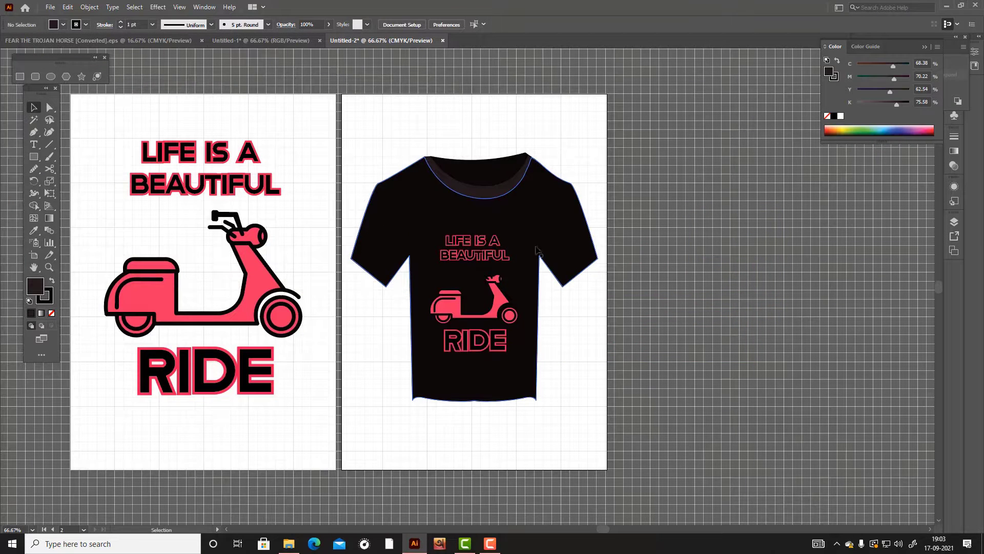
Step: Recolour the body of the scooter on the shirt golden yellow
click(447, 303)
double_click(38, 288)
click(504, 316)
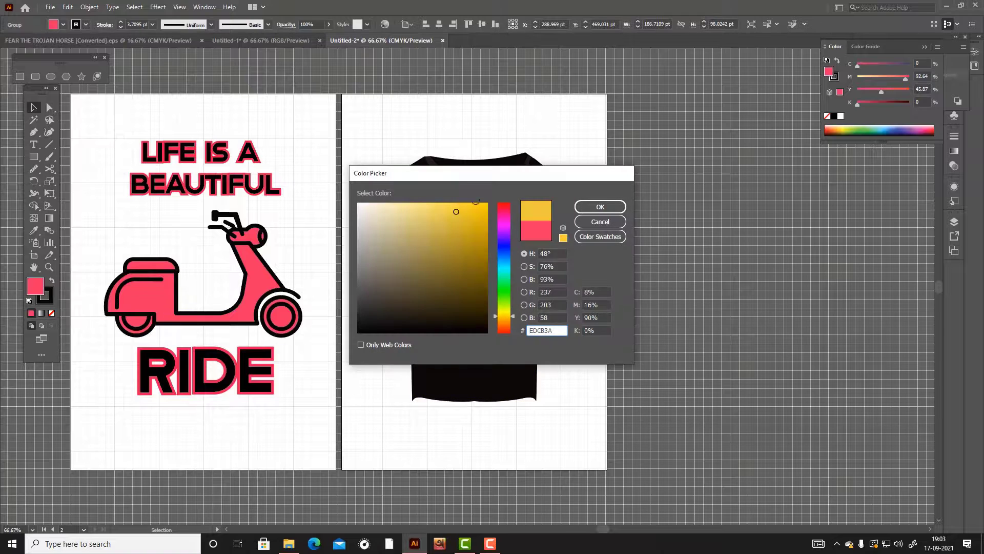
click(477, 203)
click(582, 206)
click(507, 241)
Step: Apply the scooter body's yellow to the front wheel, rear wheel, seat and headlight with the Eyedropper
scroll(492, 275, up, 3)
click(539, 396)
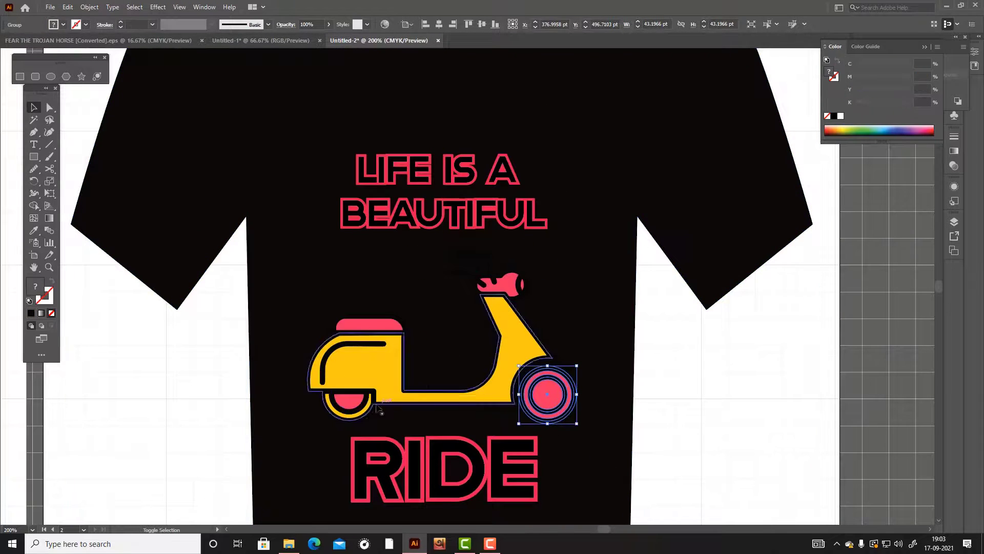
shift+click(359, 405)
shift+click(369, 324)
shift+click(508, 288)
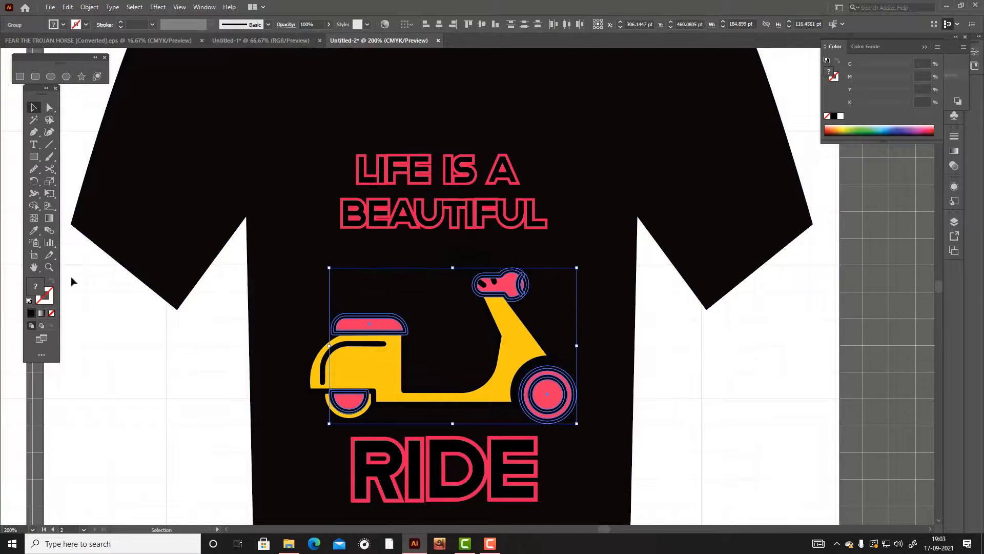
click(34, 230)
click(372, 373)
click(34, 107)
click(198, 318)
Step: Colour the headlight lens and the upper handlebar yellow
click(494, 279)
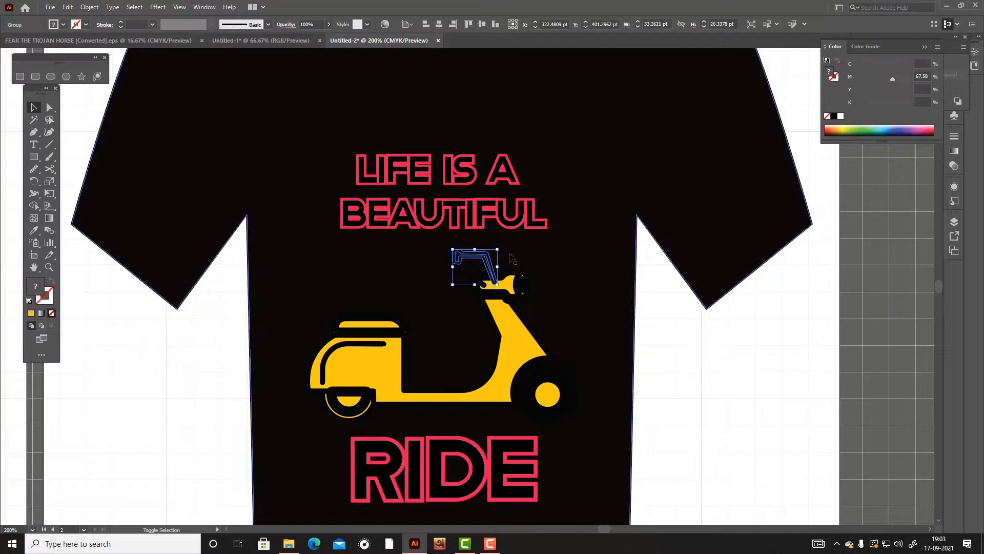
shift+click(525, 284)
scroll(531, 285, up, 3)
click(865, 362)
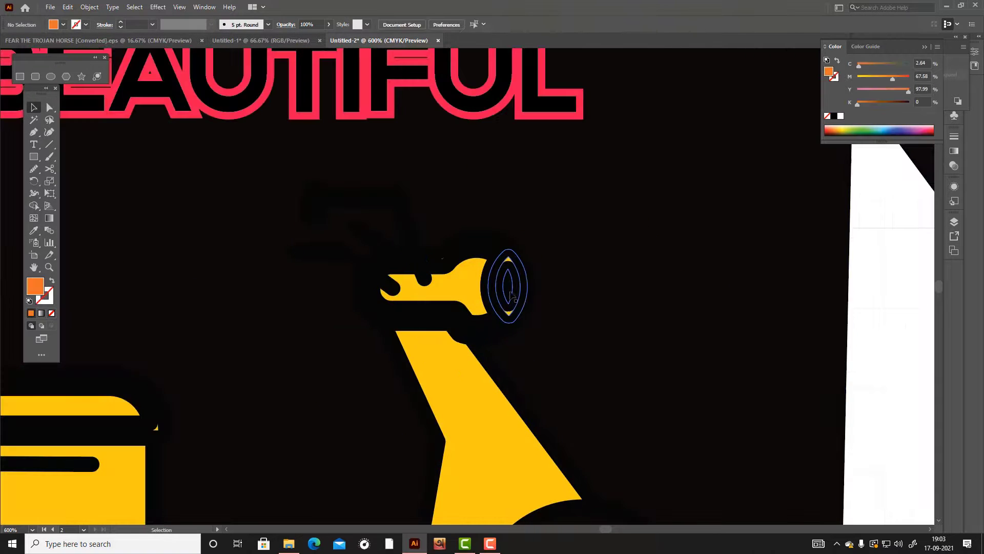
click(511, 297)
scroll(137, 24, up, 1)
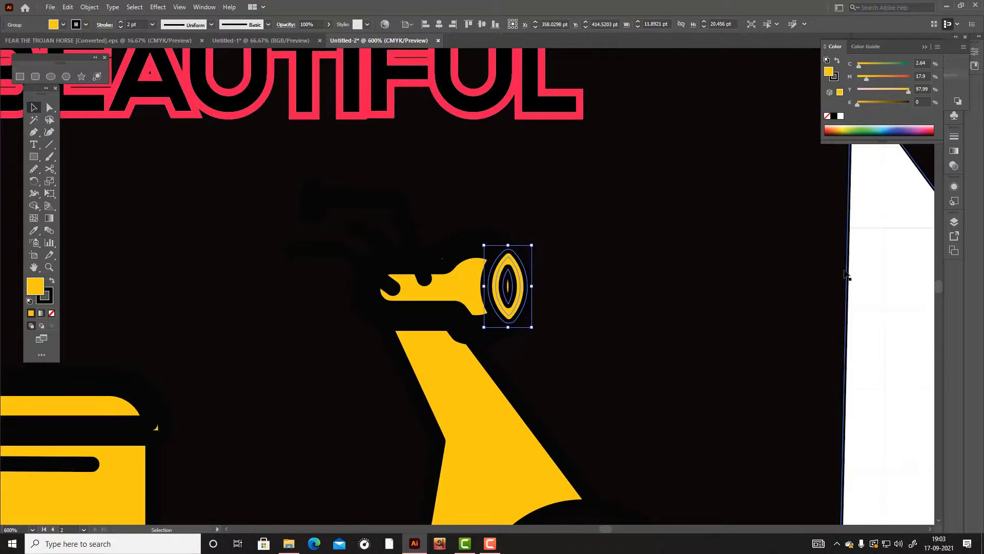
click(862, 277)
click(417, 241)
click(31, 314)
click(864, 267)
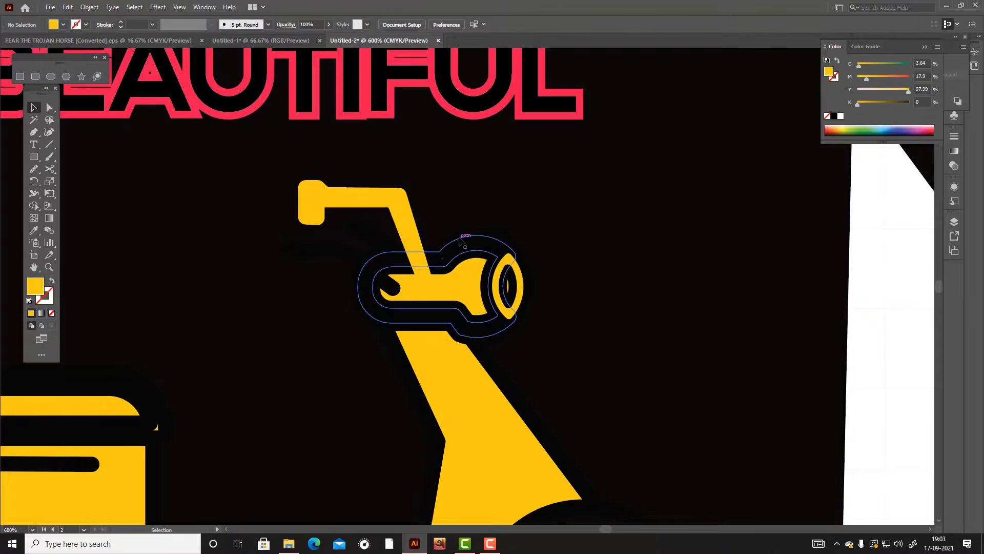
Step: Fill the lower handlebar lever with a greyish brown
click(465, 239)
click(454, 175)
click(386, 284)
click(34, 232)
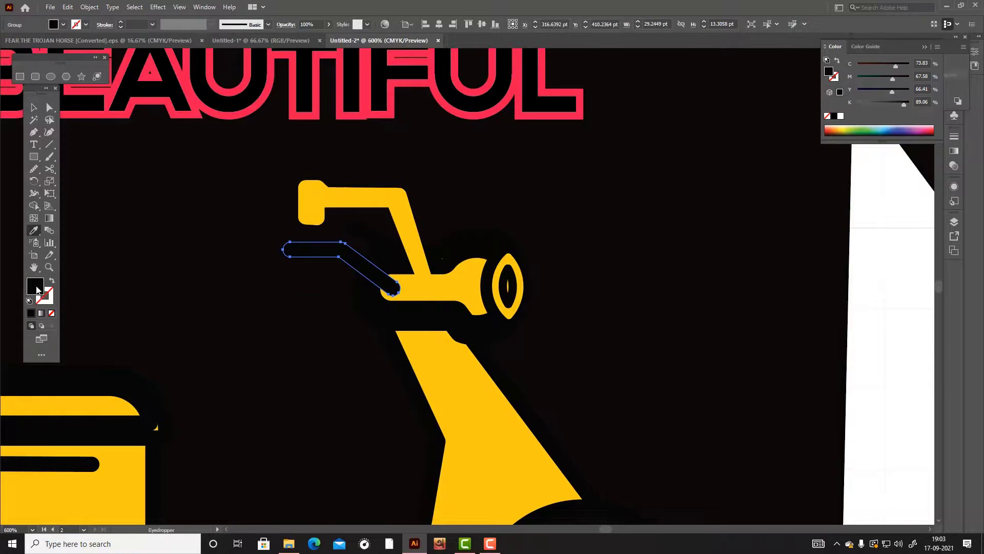
double_click(36, 287)
drag(411, 261, 385, 277)
click(599, 206)
click(34, 108)
click(858, 305)
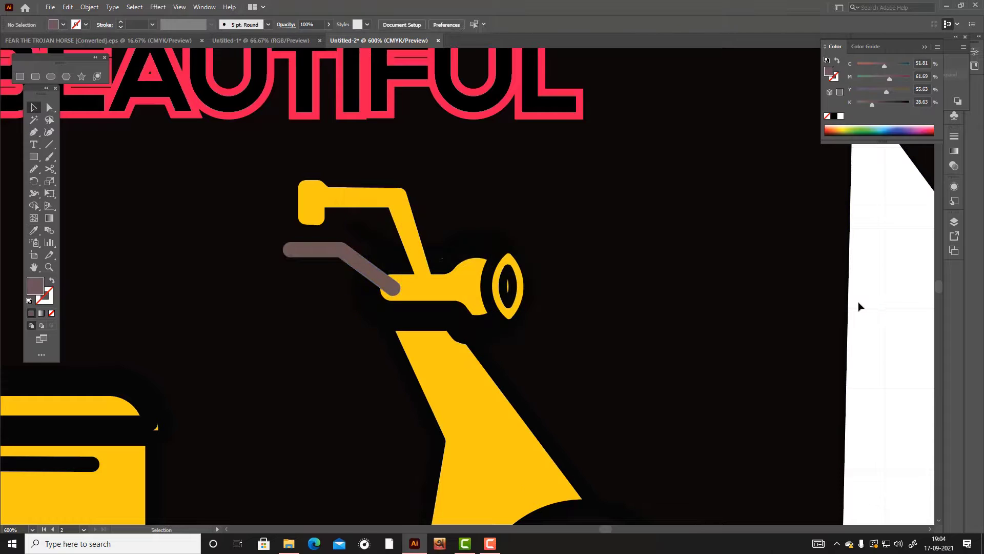
Step: Undo all the individual colour changes made to the scooter on the shirt
scroll(858, 306, down, 4)
click(773, 307)
click(888, 346)
scroll(887, 346, down, 1)
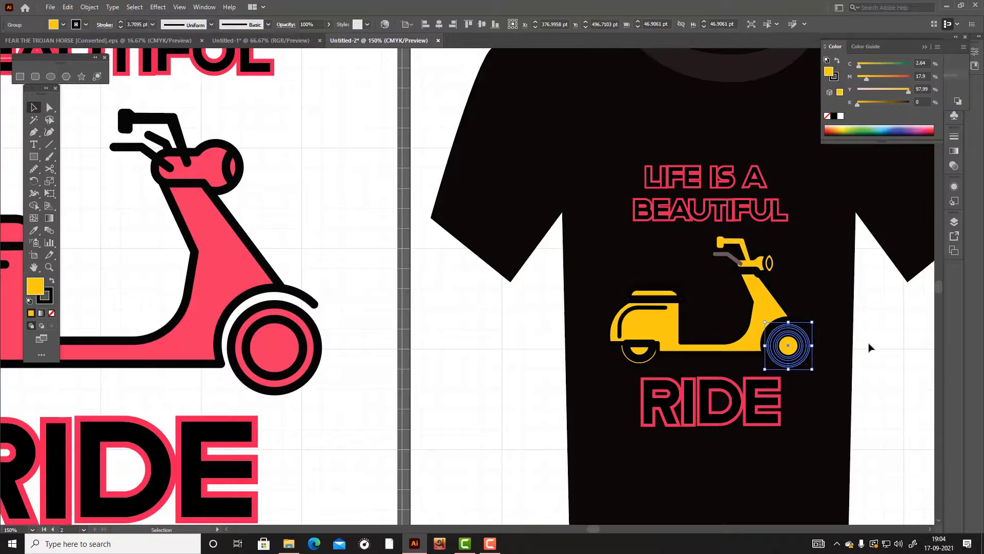
key(ctrl+z)
key(ctrl+z)
key(ctrl+z)
key(ctrl+z)
key(ctrl+z)
key(ctrl+z)
key(ctrl+z)
key(ctrl+z)
key(ctrl+z)
key(ctrl+z)
key(ctrl+z)
key(ctrl+z)
key(ctrl+z)
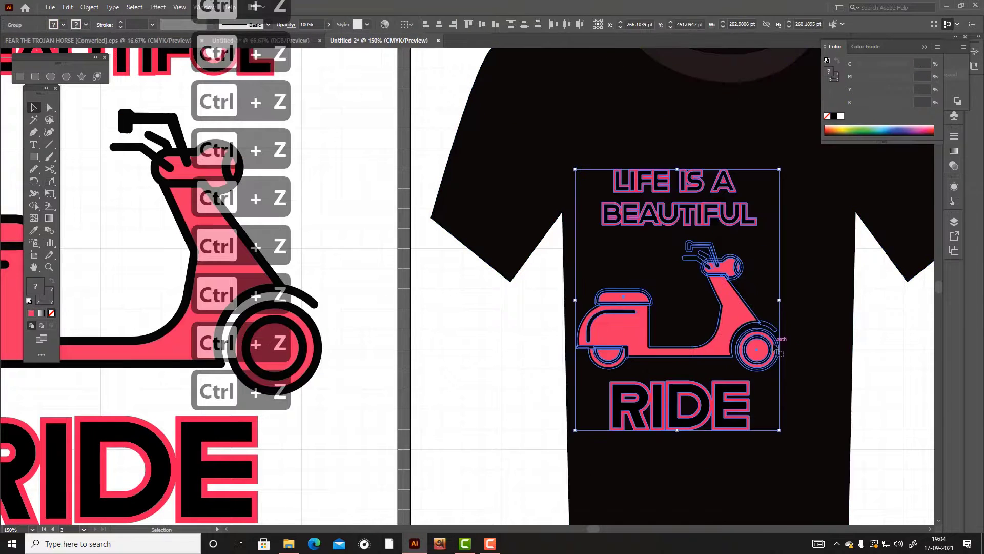
Step: Shift the pink of the whole design on the shirt to orange with Recolor Artwork
click(385, 25)
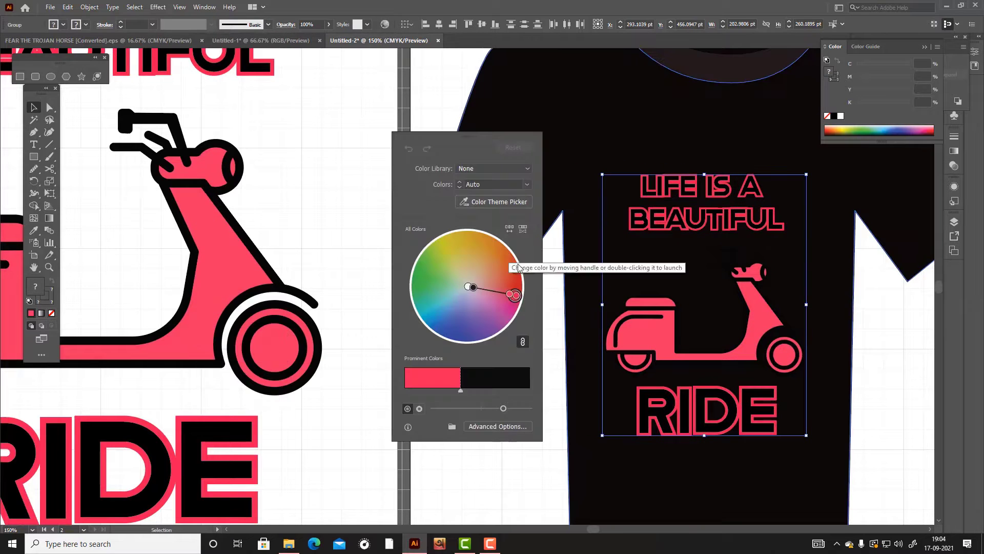
drag(501, 266, 491, 249)
click(437, 108)
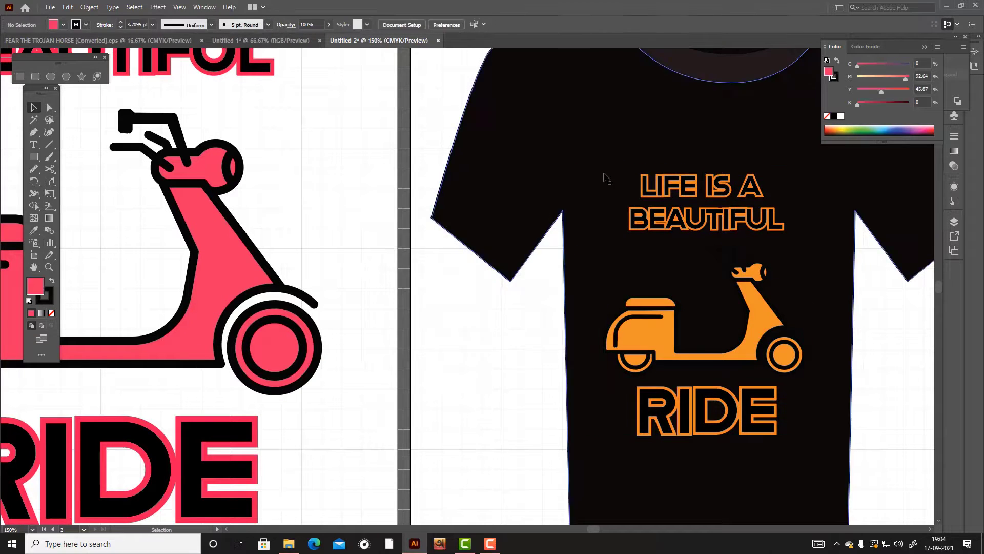
scroll(759, 287, down, 1)
Step: Fill the scooter's handlebar and lever on the shirt with an olive yellow
click(794, 317)
click(726, 255)
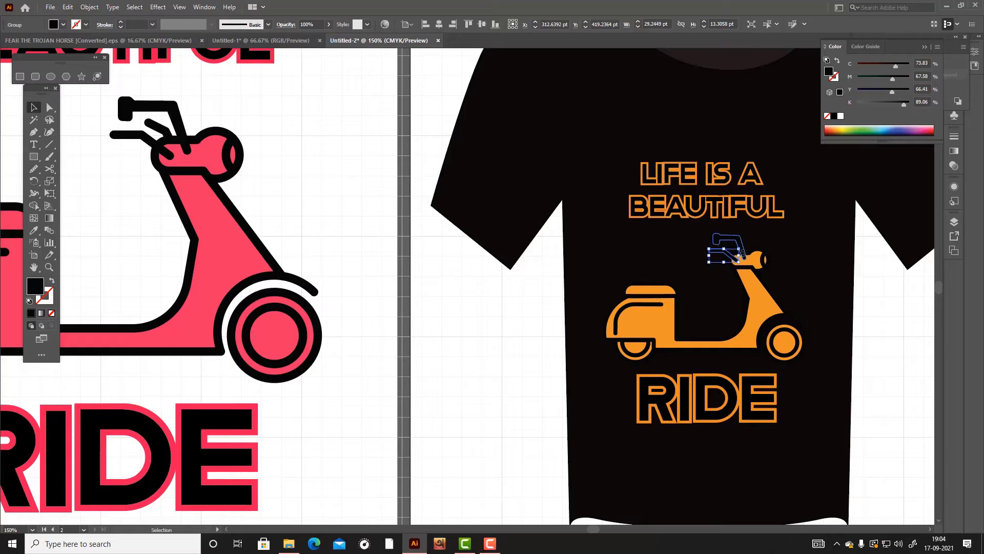
shift+click(741, 245)
double_click(35, 286)
drag(505, 325, 505, 314)
click(449, 231)
click(607, 207)
click(877, 321)
click(795, 320)
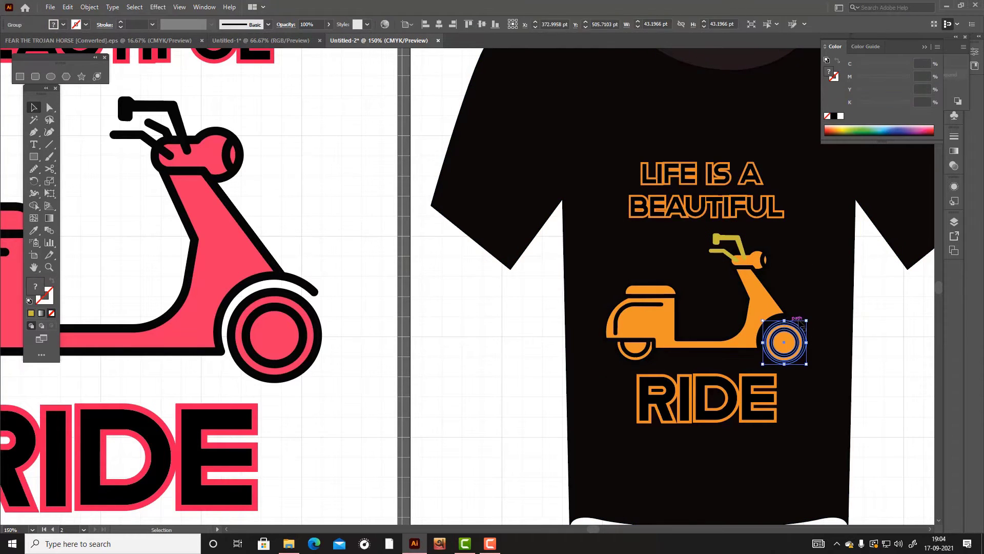
click(858, 335)
scroll(799, 339, down, 3)
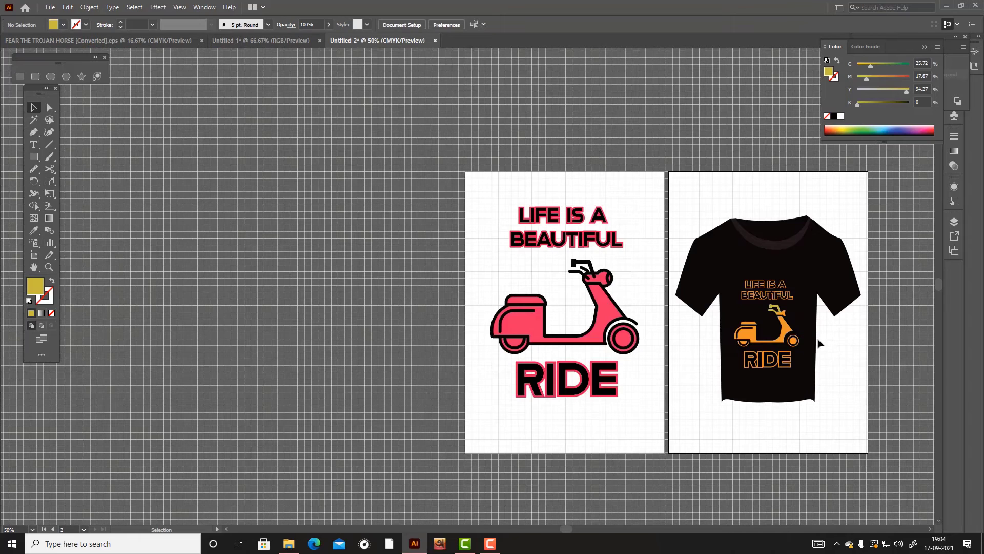